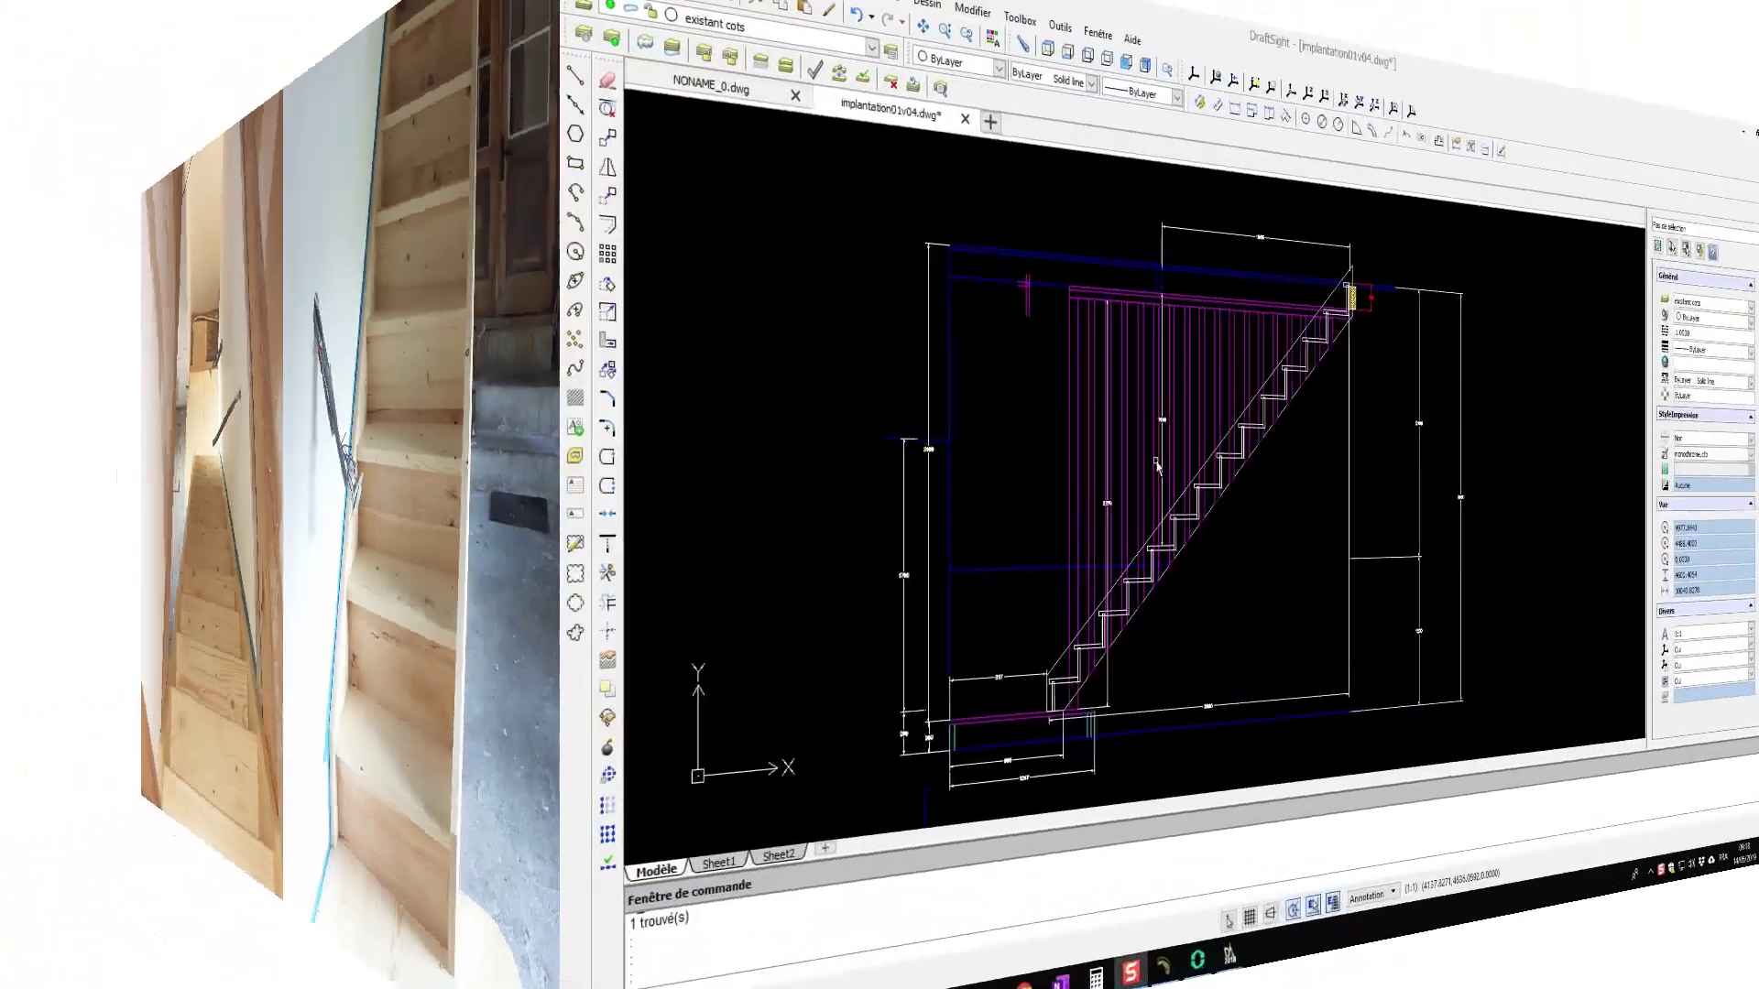
Step: Examine the upper end of the staircase around the hatched floor joist in implantation01v04.dwg
{"action": "scroll", "coordinate": [912, 544], "scroll_direction": "down", "scroll_amount": 3}
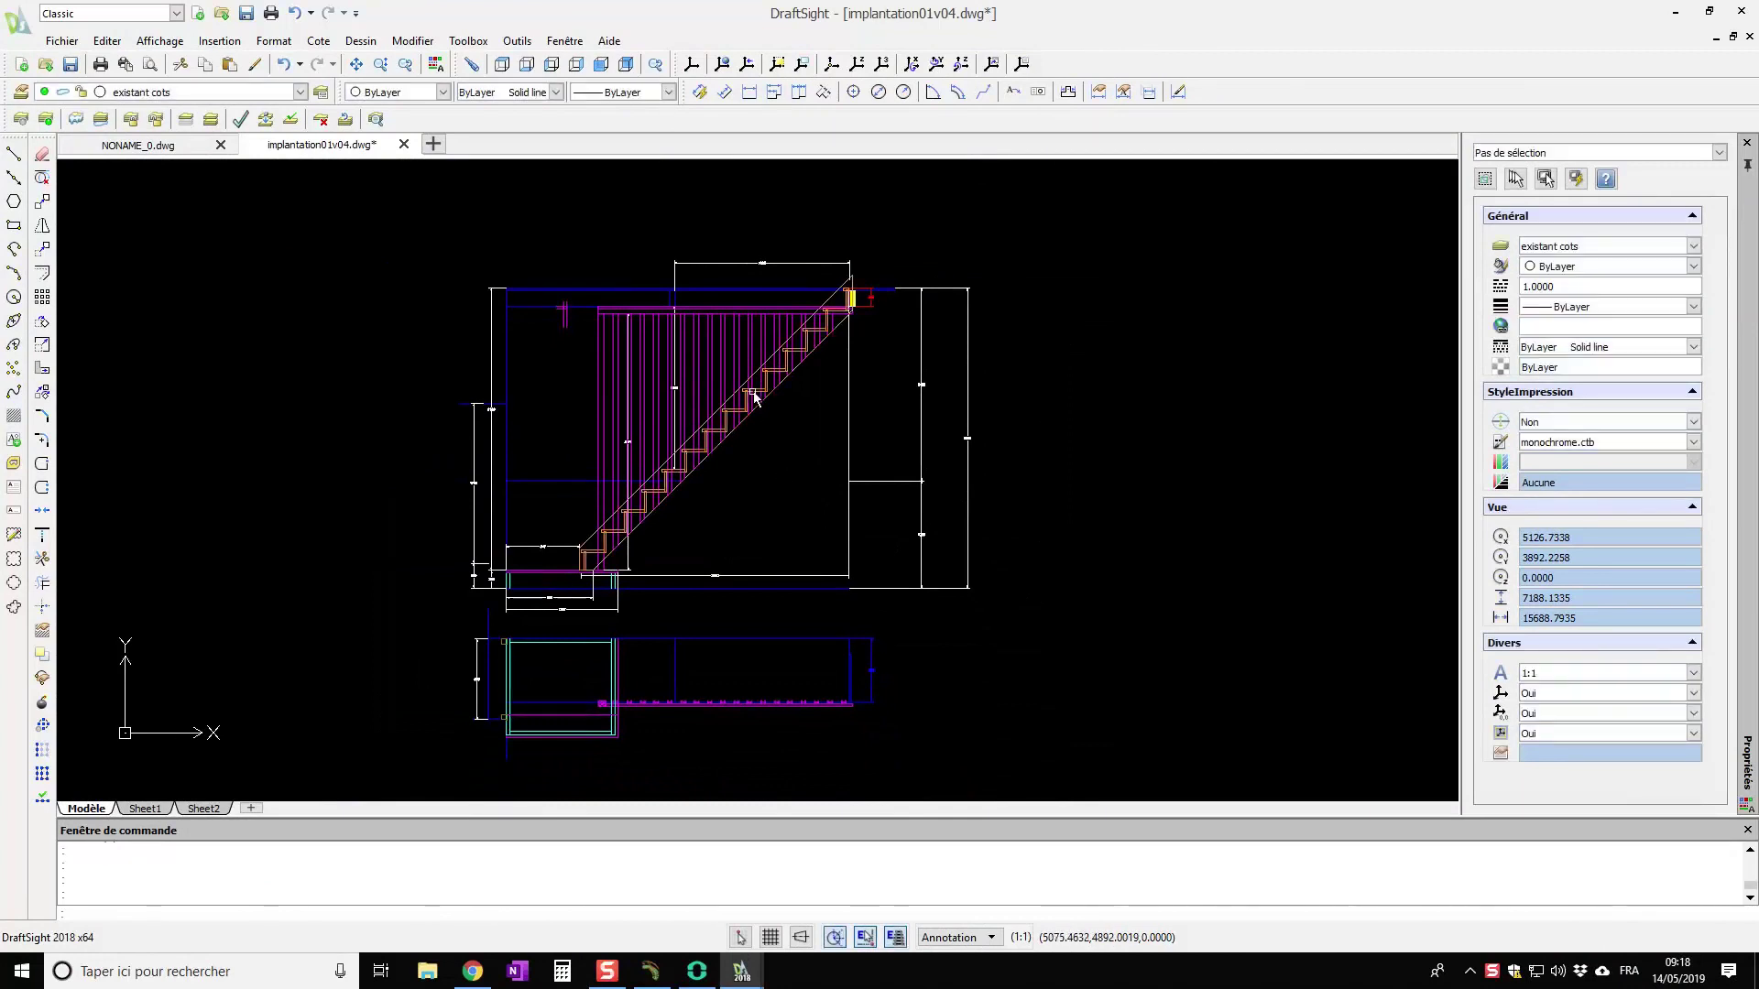
{"action": "scroll", "coordinate": [754, 396], "scroll_direction": "up", "scroll_amount": 3}
{"action": "scroll", "coordinate": [754, 397], "scroll_direction": "up", "scroll_amount": 5}
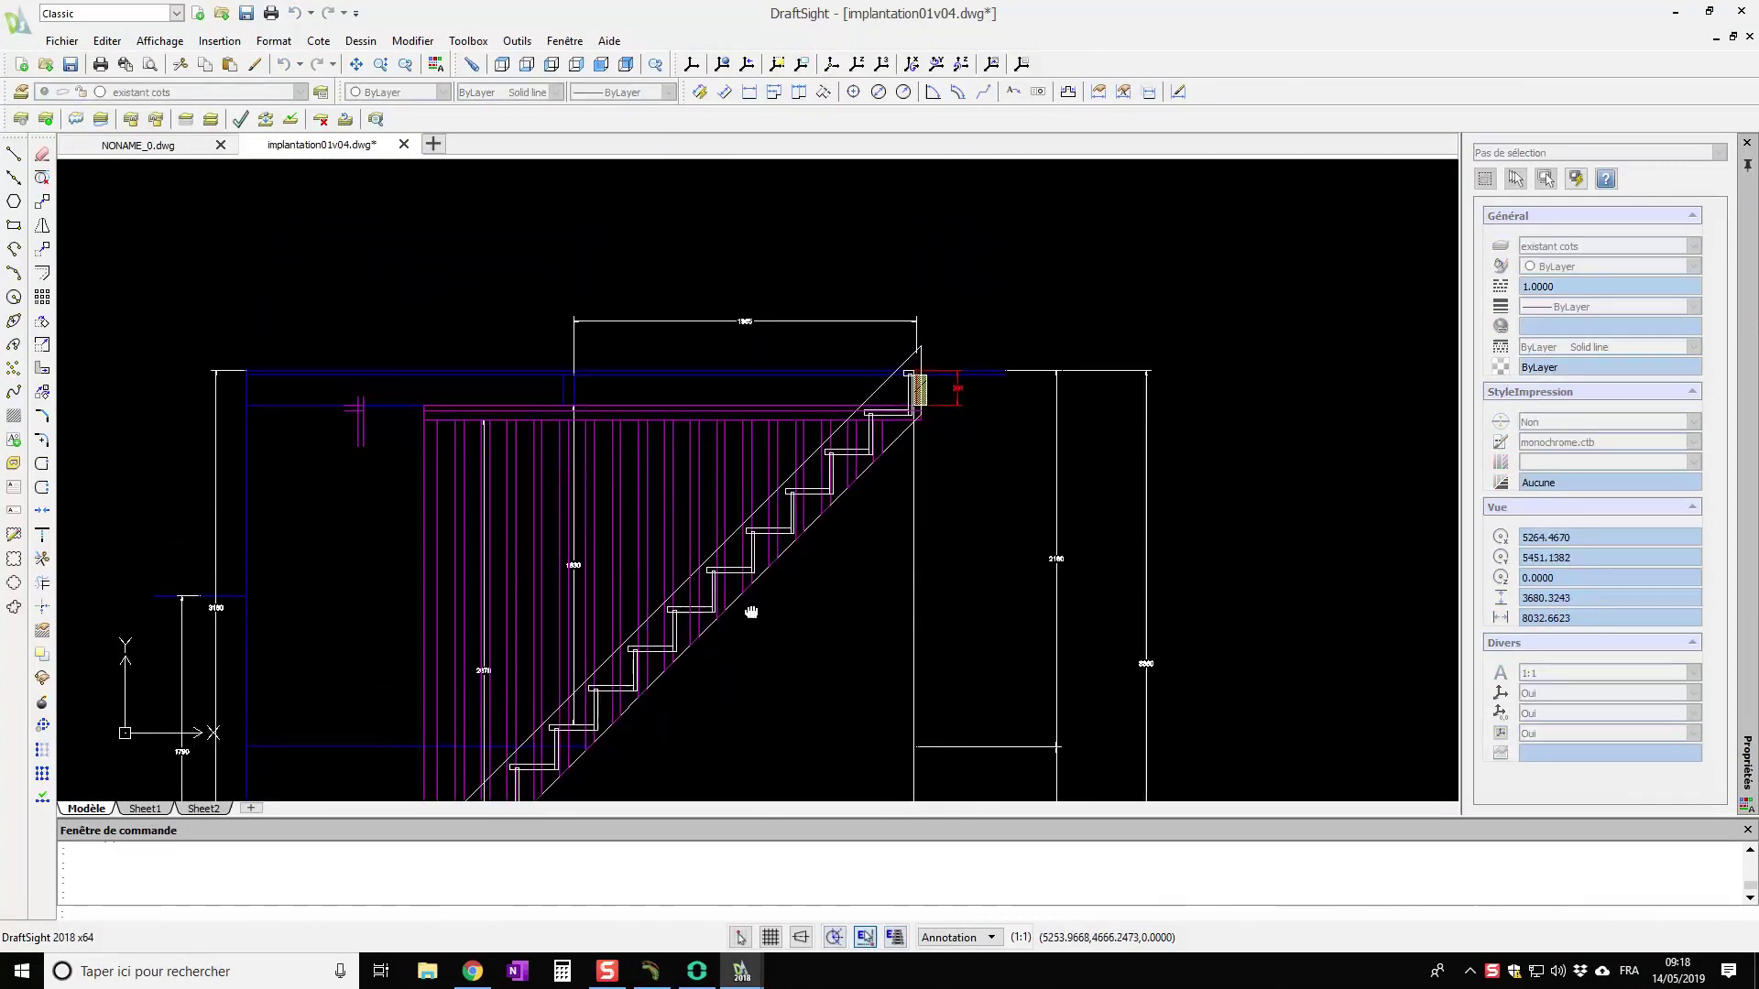
{"action": "scroll", "coordinate": [953, 449], "scroll_direction": "up", "scroll_amount": 4}
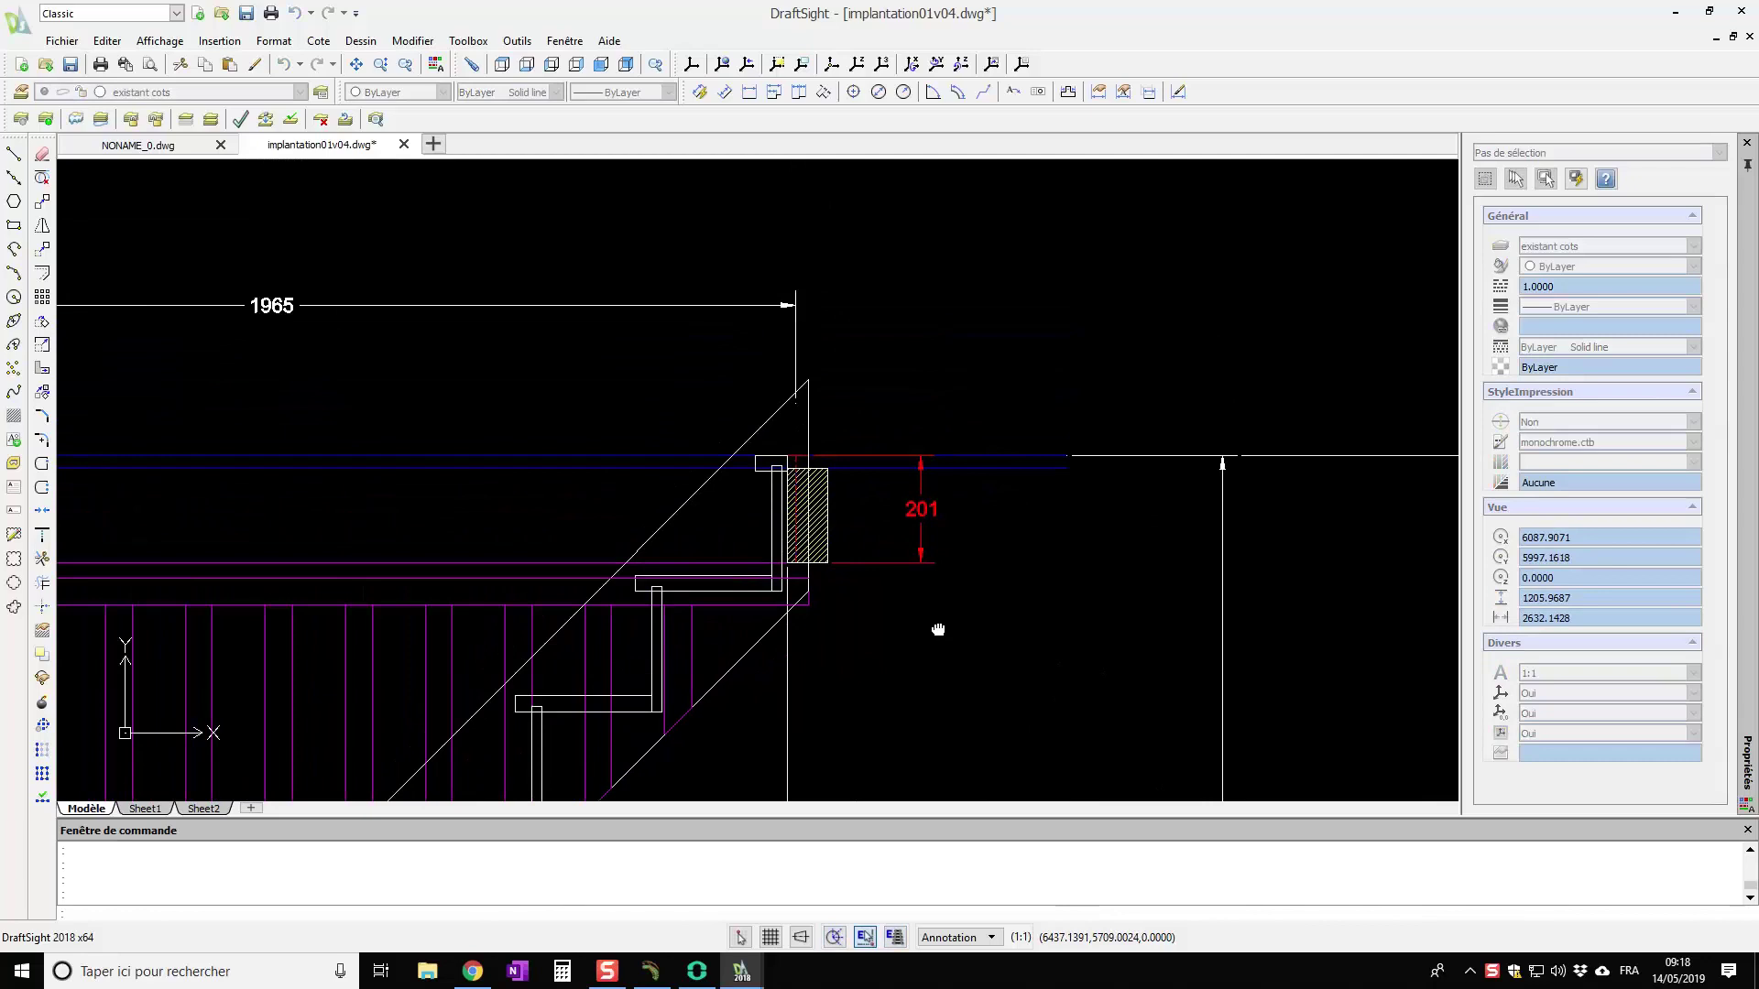
{"action": "middle_click_drag", "start_coordinate": [971, 628], "coordinate": [993, 638]}
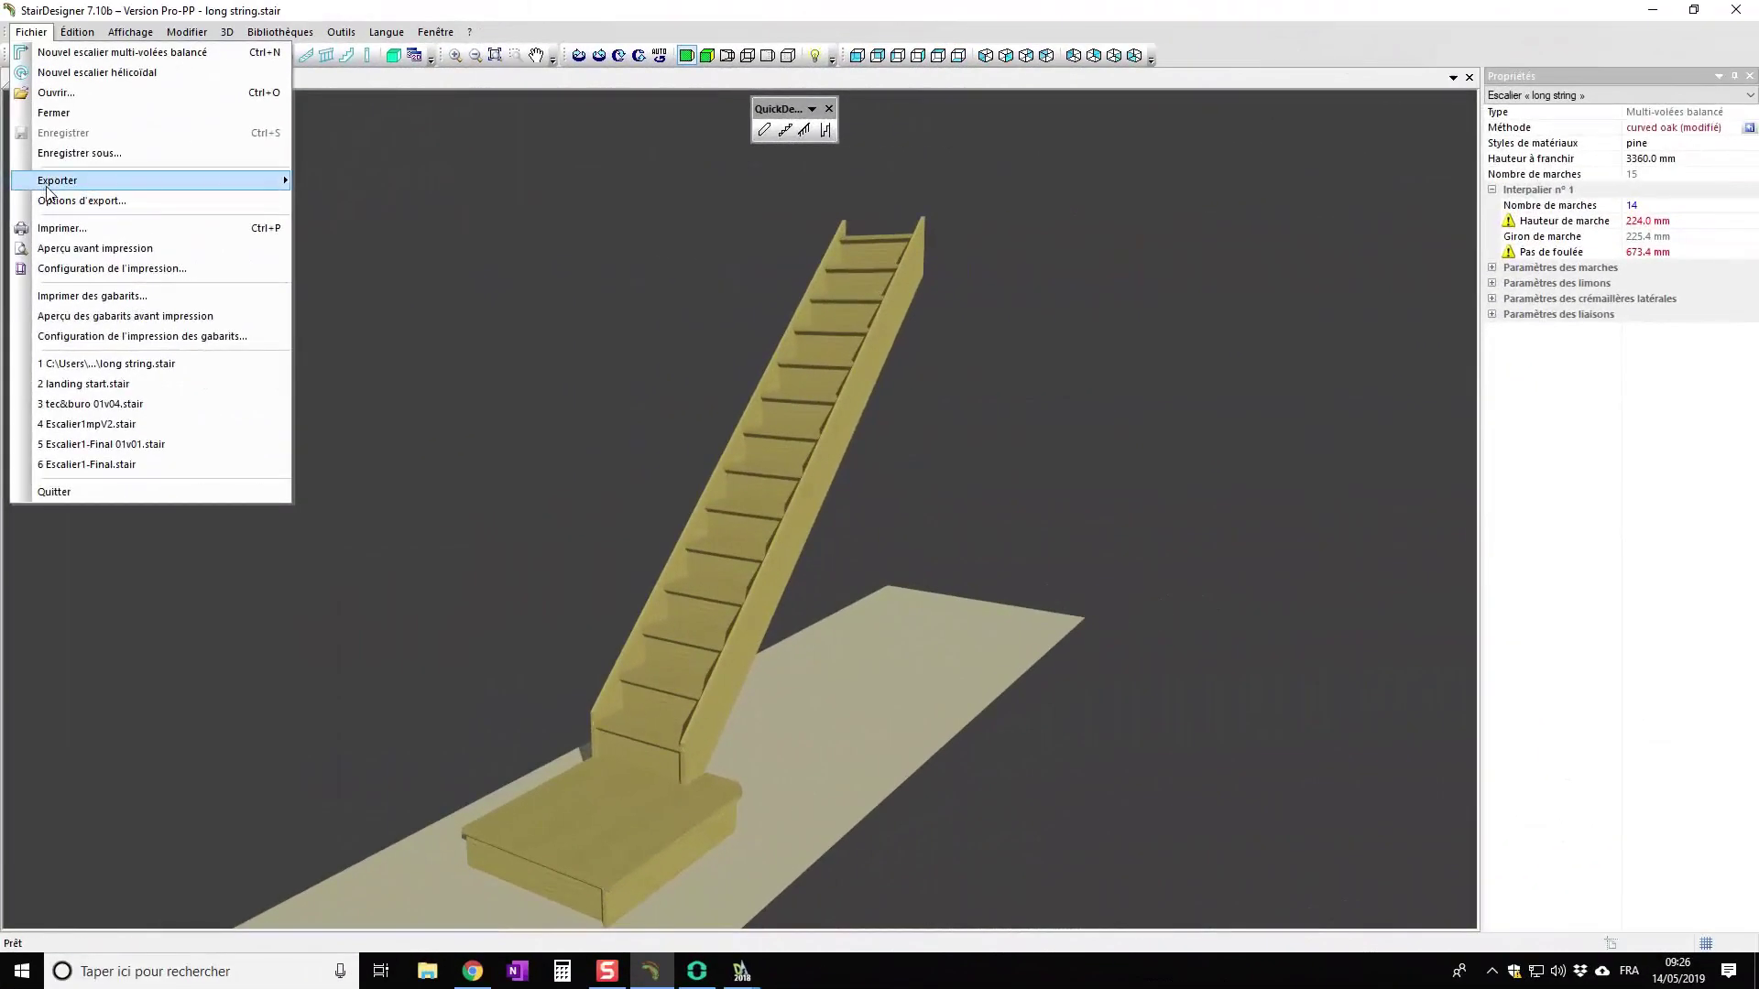
Step: Switch to StairDesigner and export the stair's strings with the DXF-Vcarve-strings format
{"action": "mouse_move", "coordinate": [47, 191]}
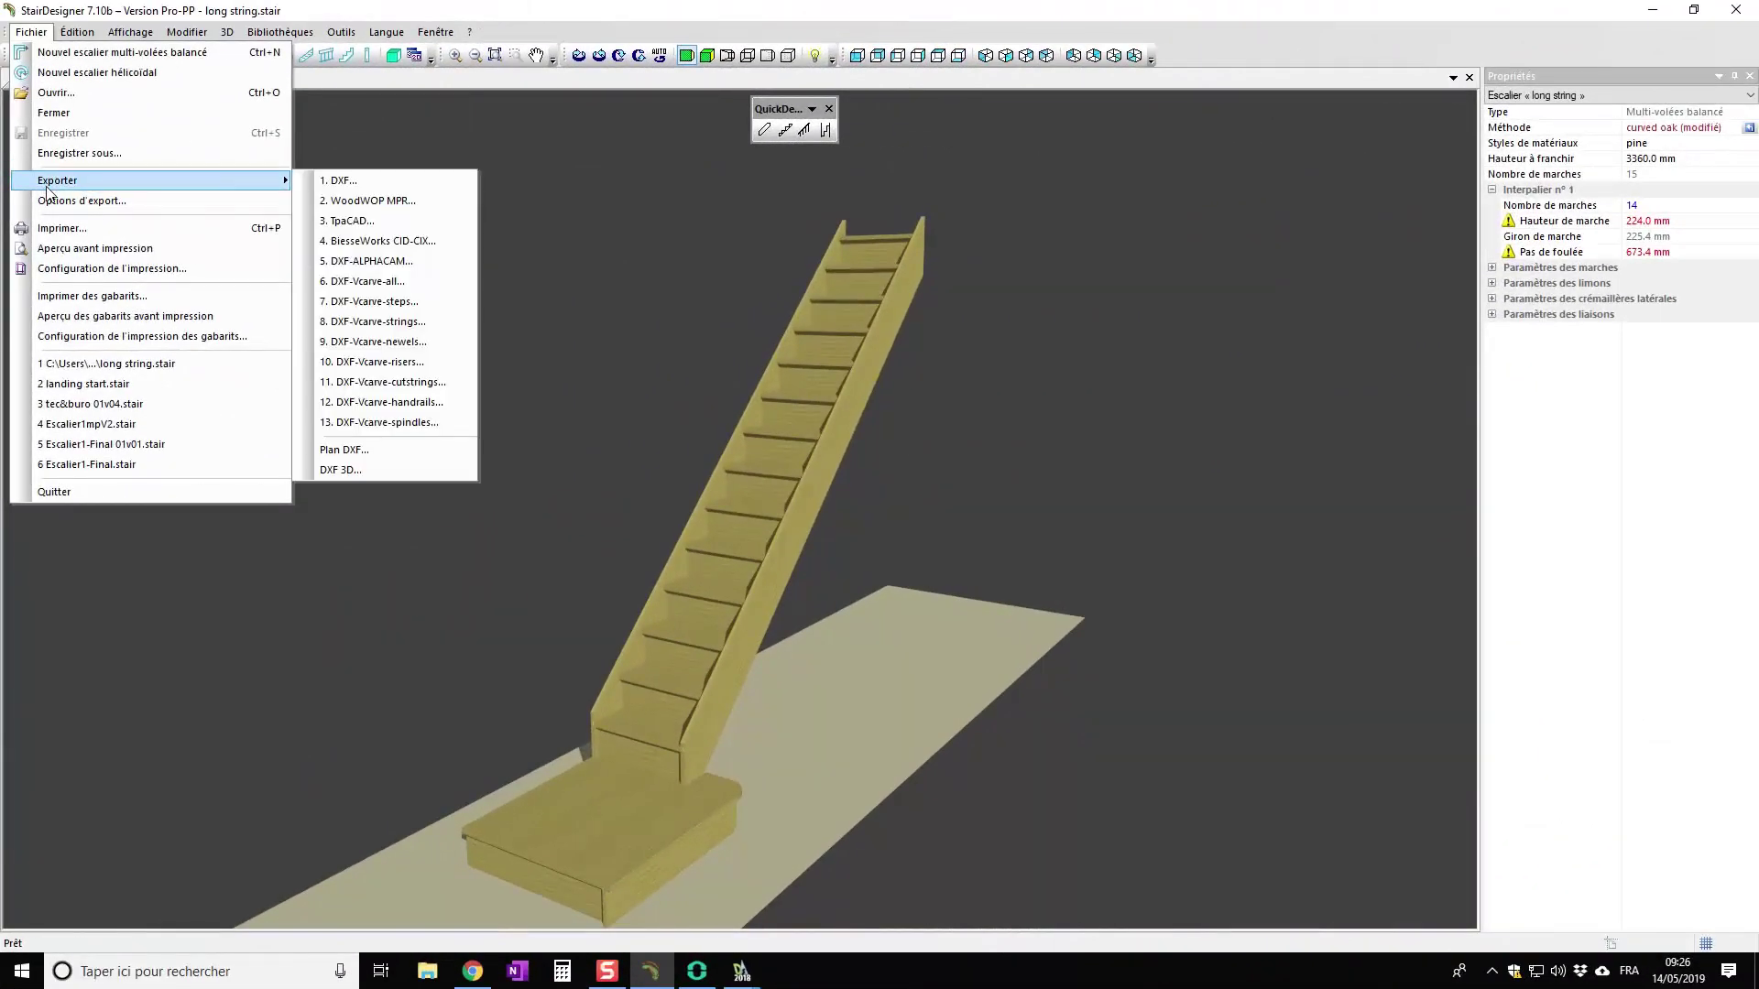
{"action": "left_click", "coordinate": [415, 321]}
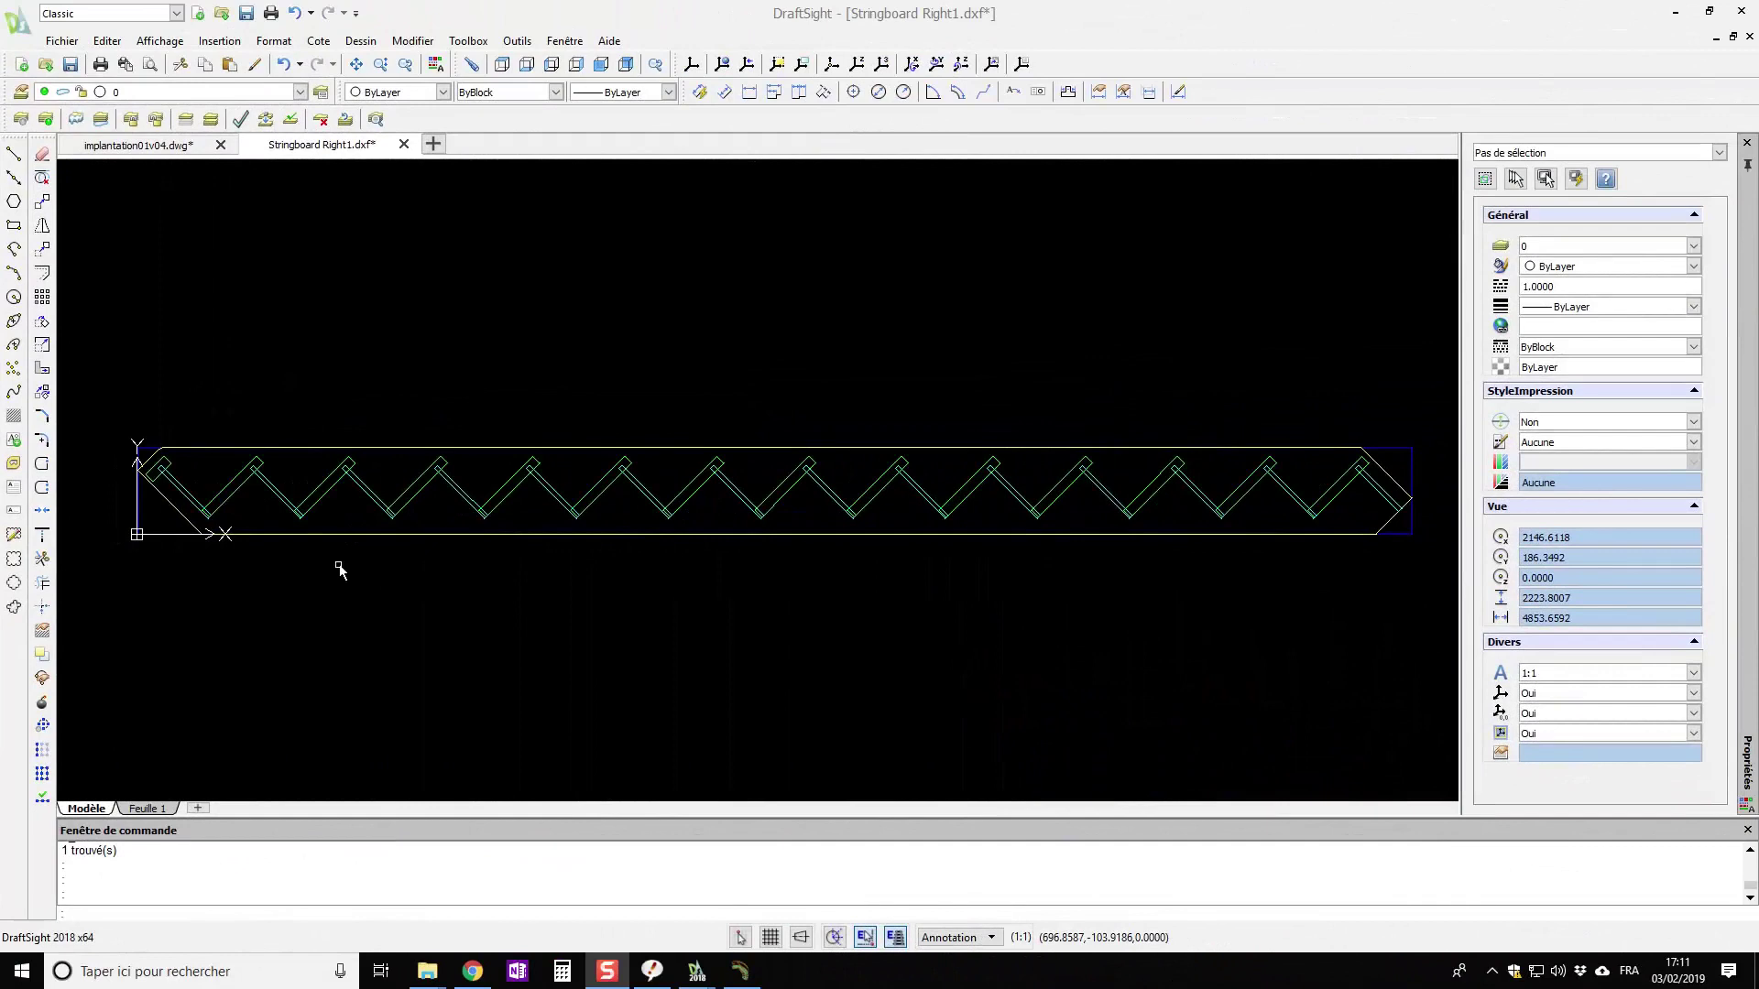
Step: In DraftSight, check the joist dimensions in implantation01v04.dwg and delete the yellow duplicate outline in Stringboard Right1.dxf
{"action": "left_click", "coordinate": [204, 152]}
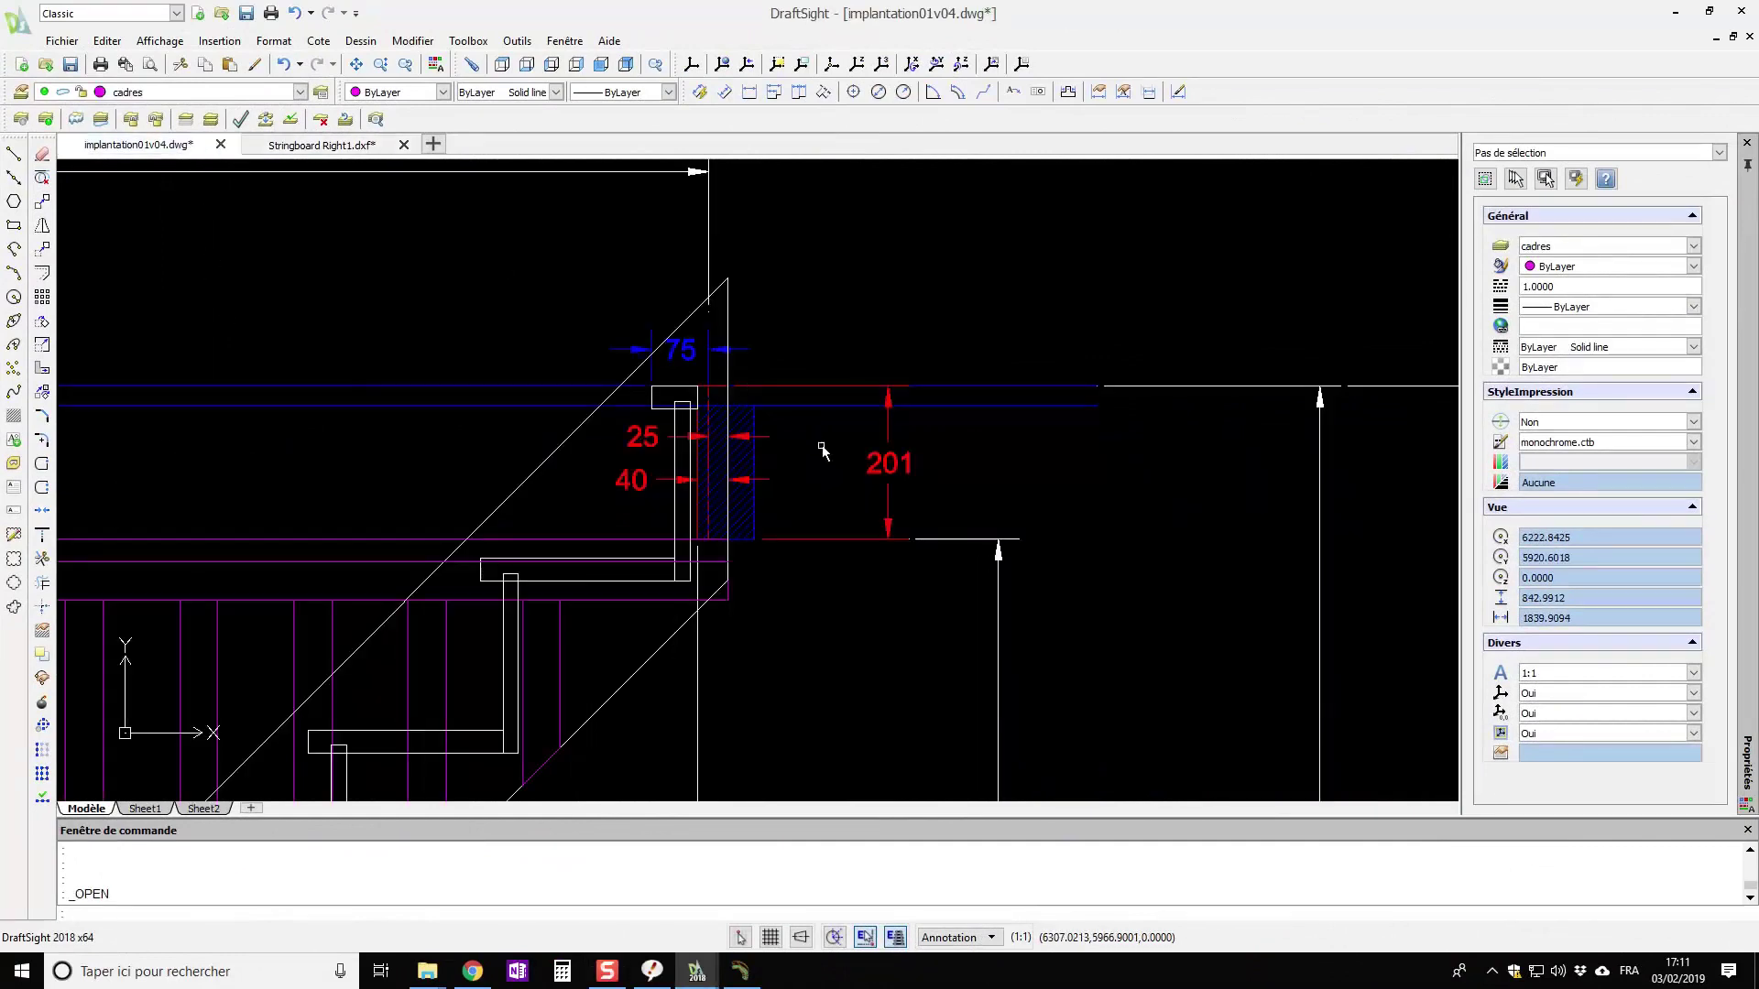
{"action": "left_click", "coordinate": [389, 149]}
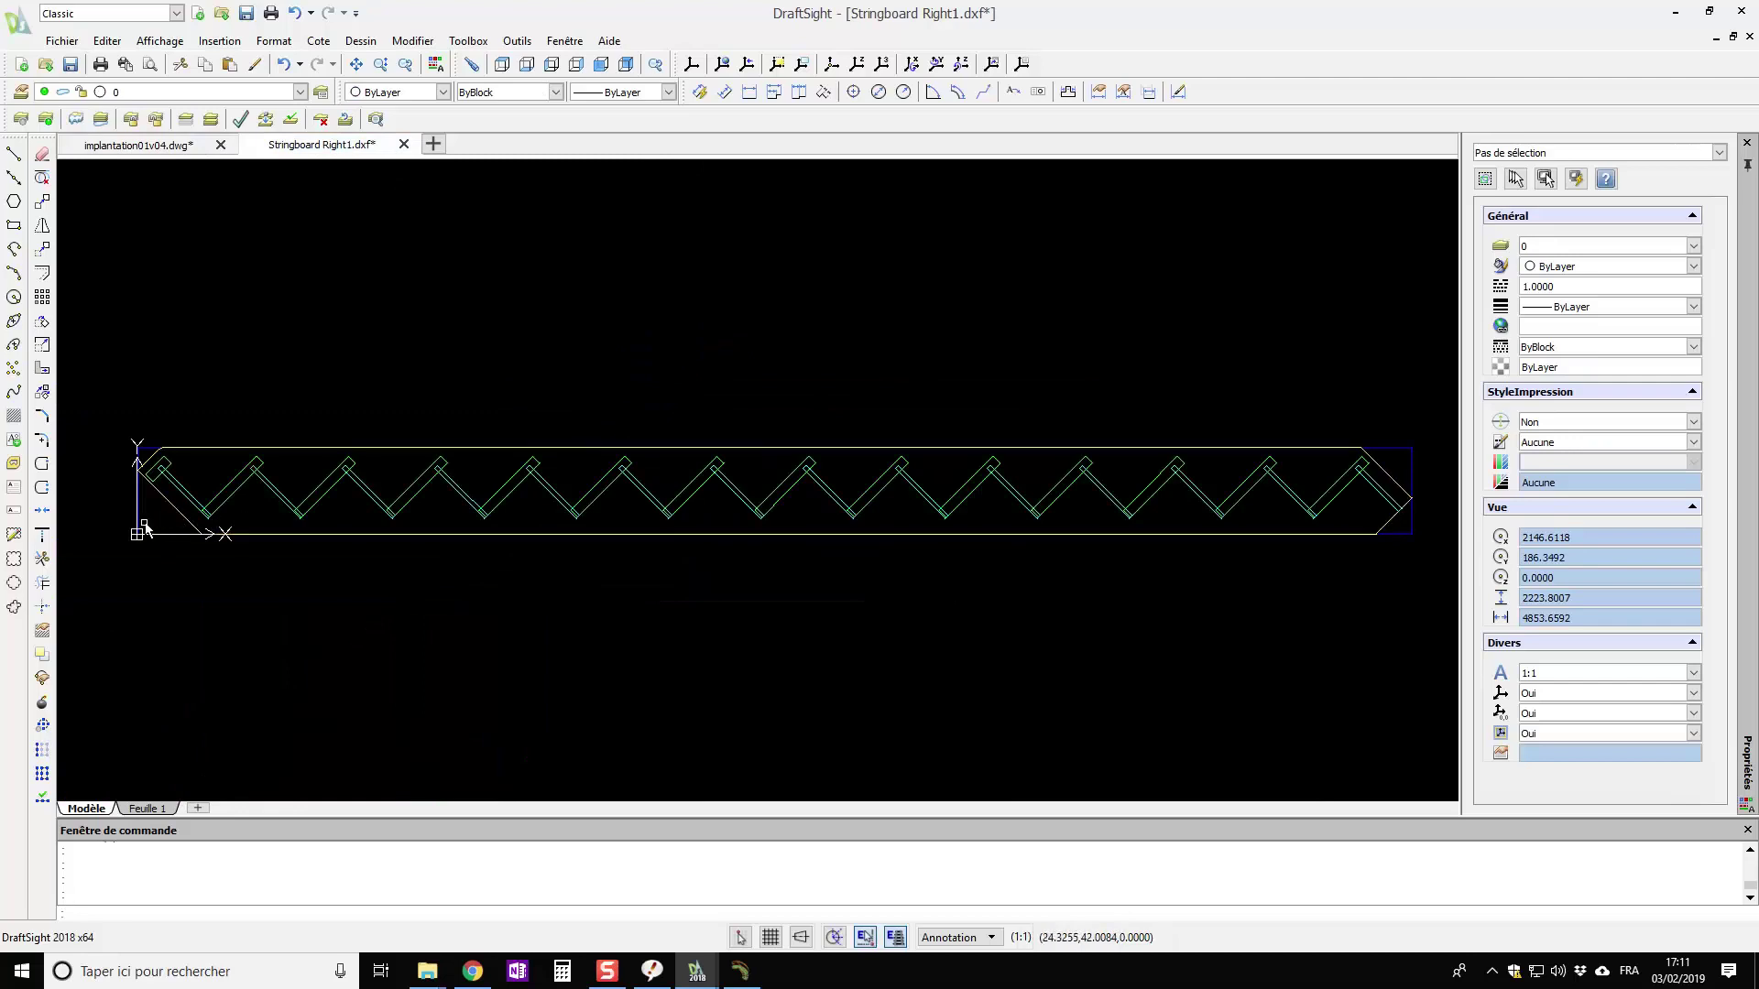
{"action": "scroll", "coordinate": [125, 518], "scroll_direction": "up", "scroll_amount": 2}
{"action": "left_click", "coordinate": [247, 417]}
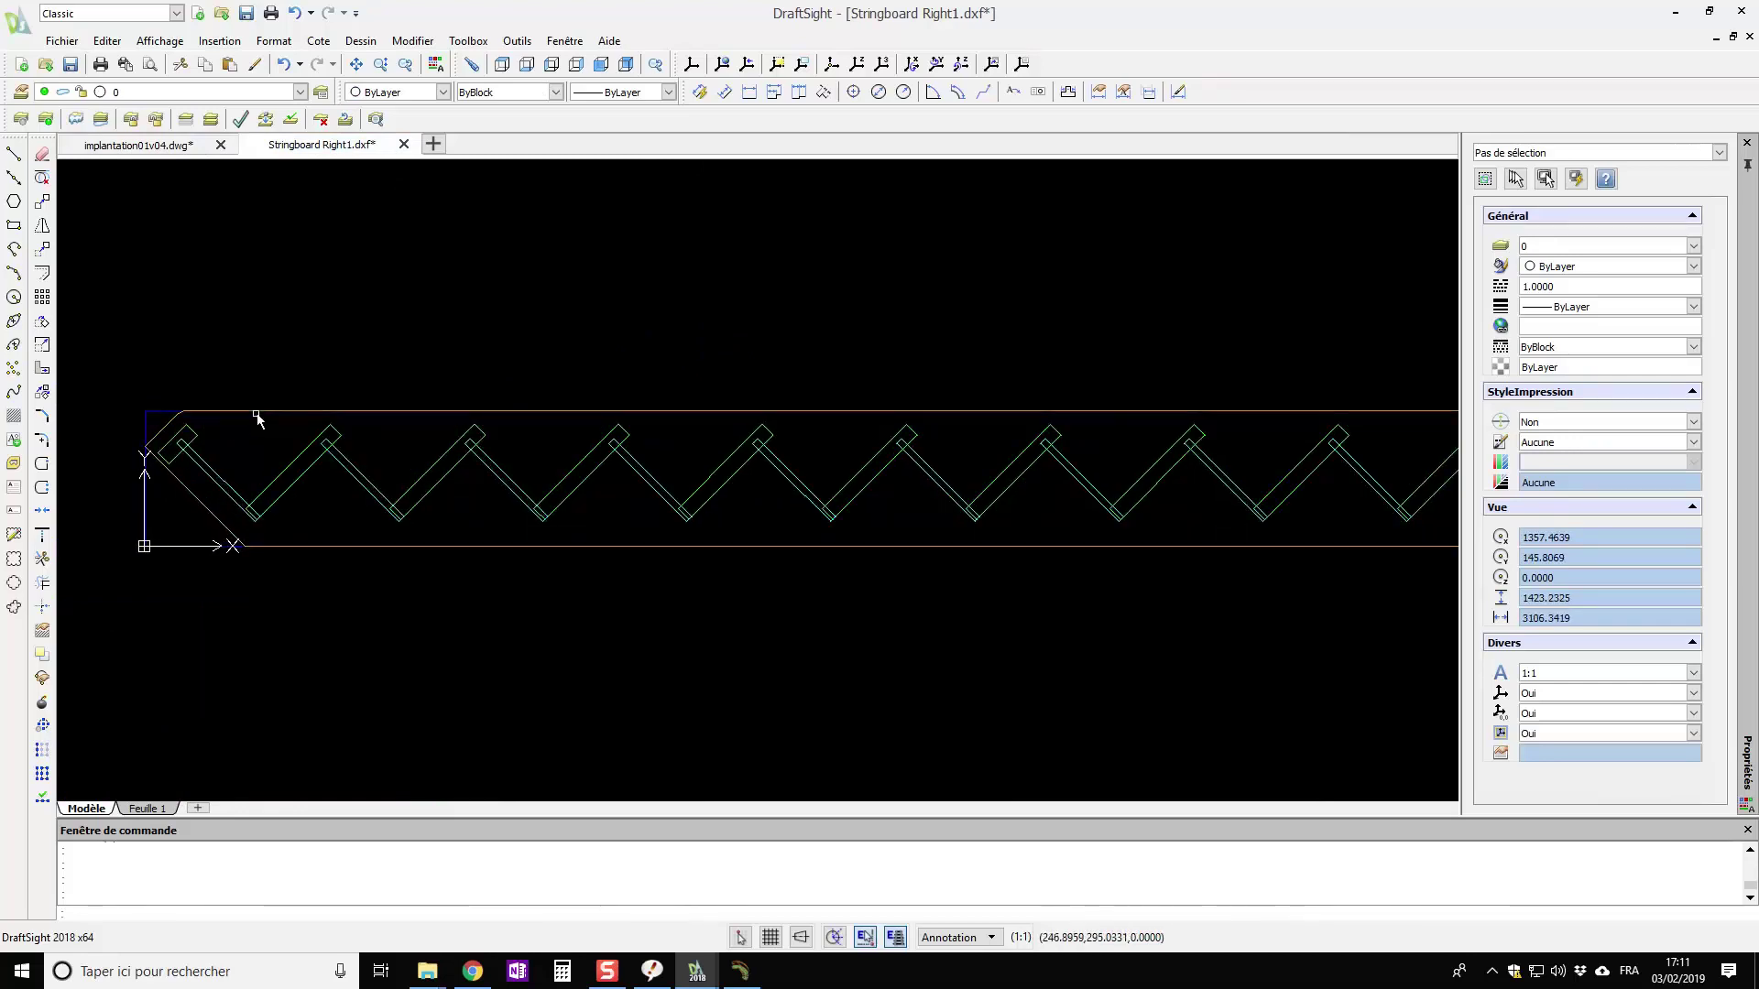
{"action": "key", "text": "Delete"}
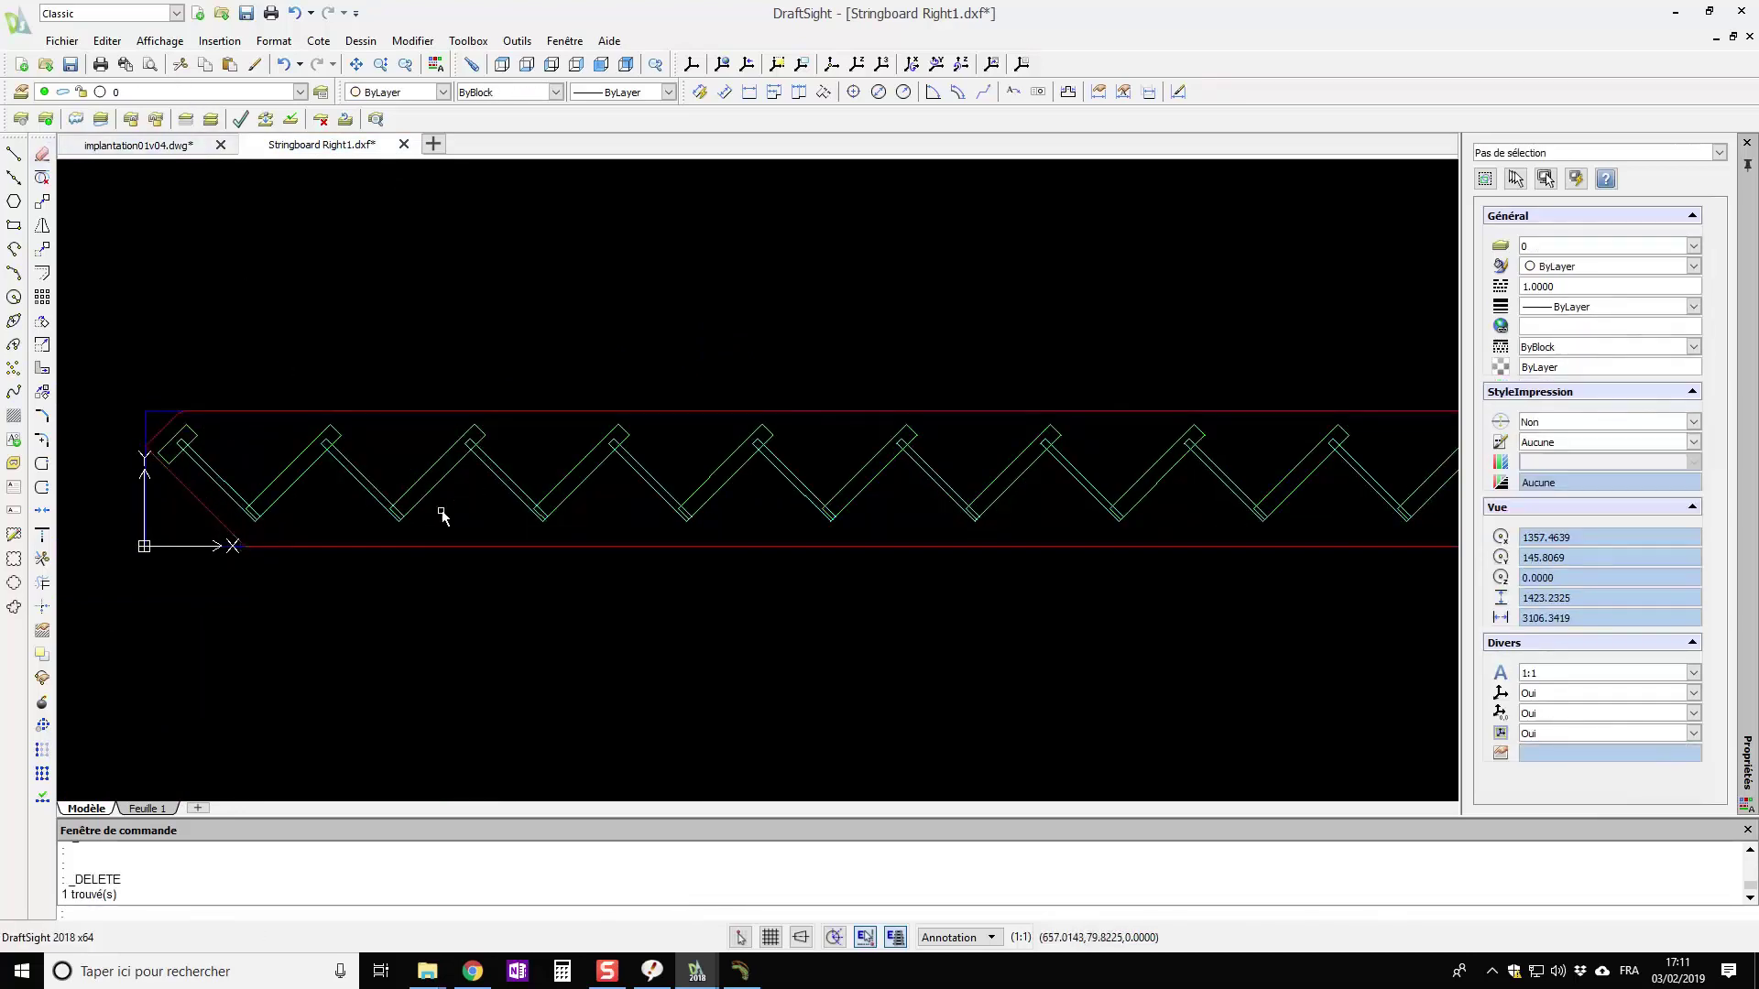
Step: Draw an infinite construction line along the outer long edge of the end tread housing next to the stringboard's rounded corner
{"action": "scroll", "coordinate": [438, 458], "scroll_direction": "up", "scroll_amount": 4}
{"action": "left_click", "coordinate": [14, 178]}
{"action": "left_click", "coordinate": [385, 457]}
{"action": "left_click", "coordinate": [455, 387]}
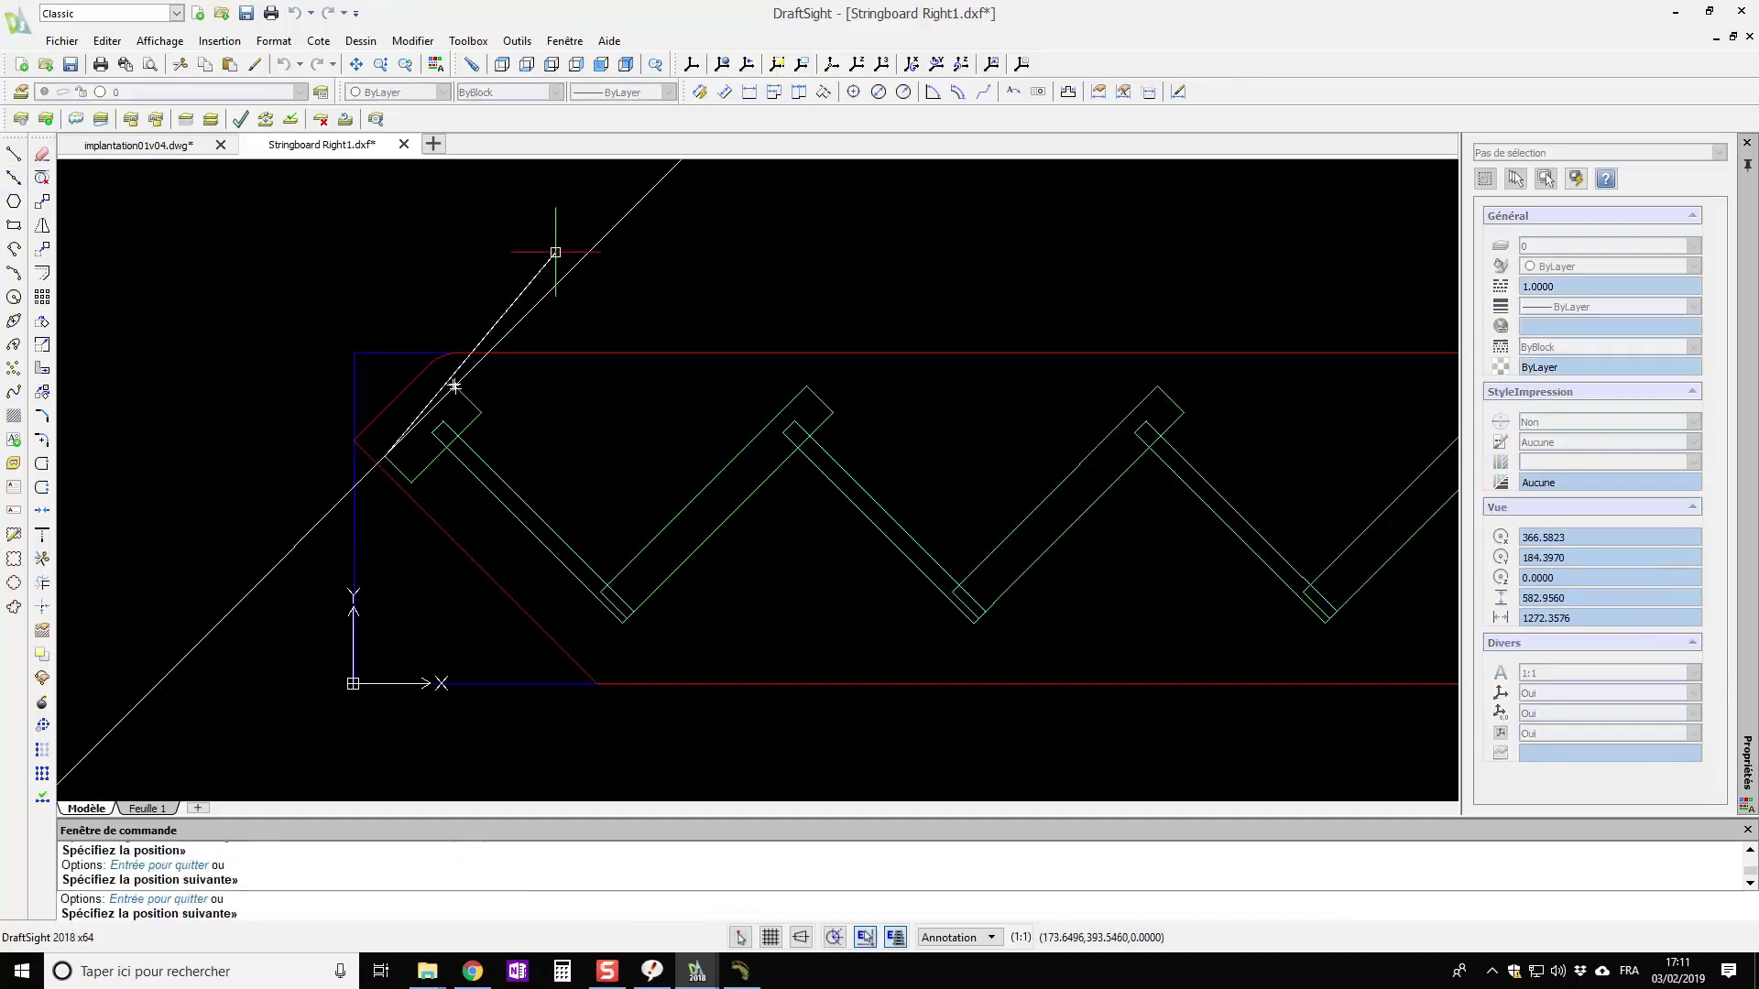
{"action": "key", "text": "Escape"}
Step: Offset the construction line 201 mm so the copy crosses the lower part of the stringboard's sloping end edge
{"action": "left_click", "coordinate": [42, 273]}
{"action": "key", "text": "Return"}
{"action": "left_click", "coordinate": [295, 547]}
{"action": "left_click", "coordinate": [453, 741]}
{"action": "key", "text": "Escape"}
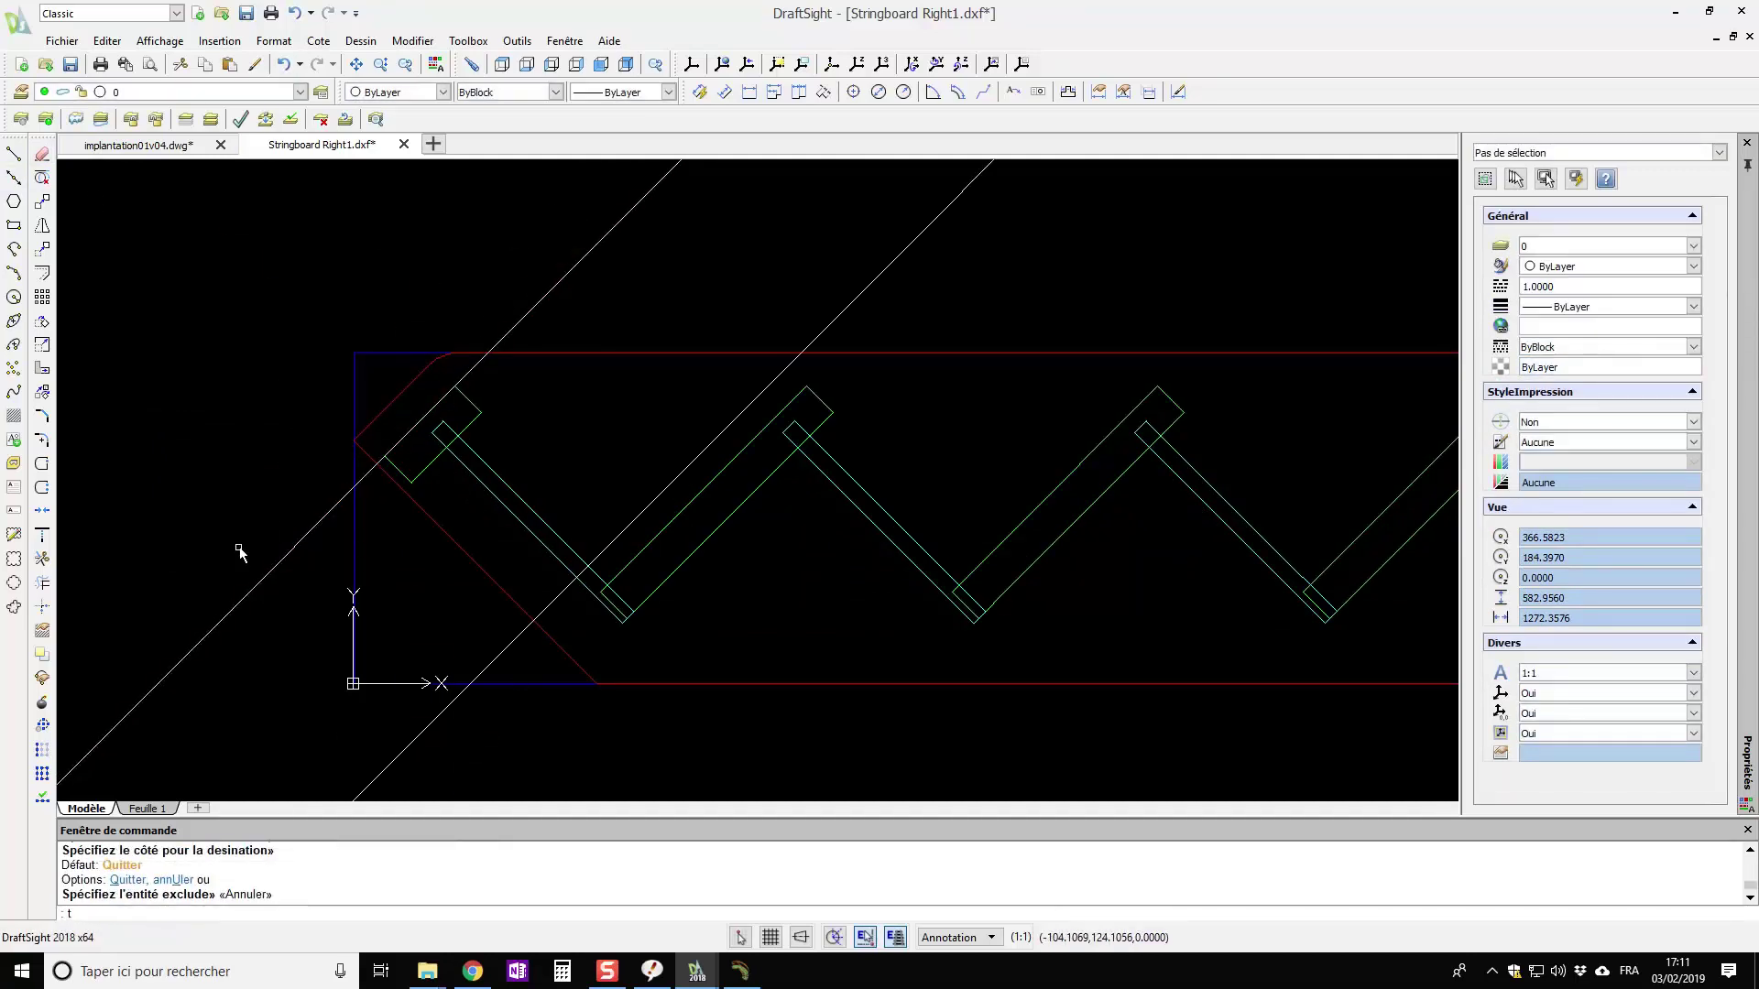
Step: Trim the sloping end edge between the two construction lines and delete both lines
{"action": "key", "text": "Return"}
{"action": "left_click", "coordinate": [943, 286]}
{"action": "left_click", "coordinate": [588, 306]}
{"action": "key", "text": "Return"}
{"action": "left_click", "coordinate": [448, 536]}
{"action": "left_click", "coordinate": [943, 264]}
{"action": "left_click", "coordinate": [458, 268]}
{"action": "key", "text": "Delete"}
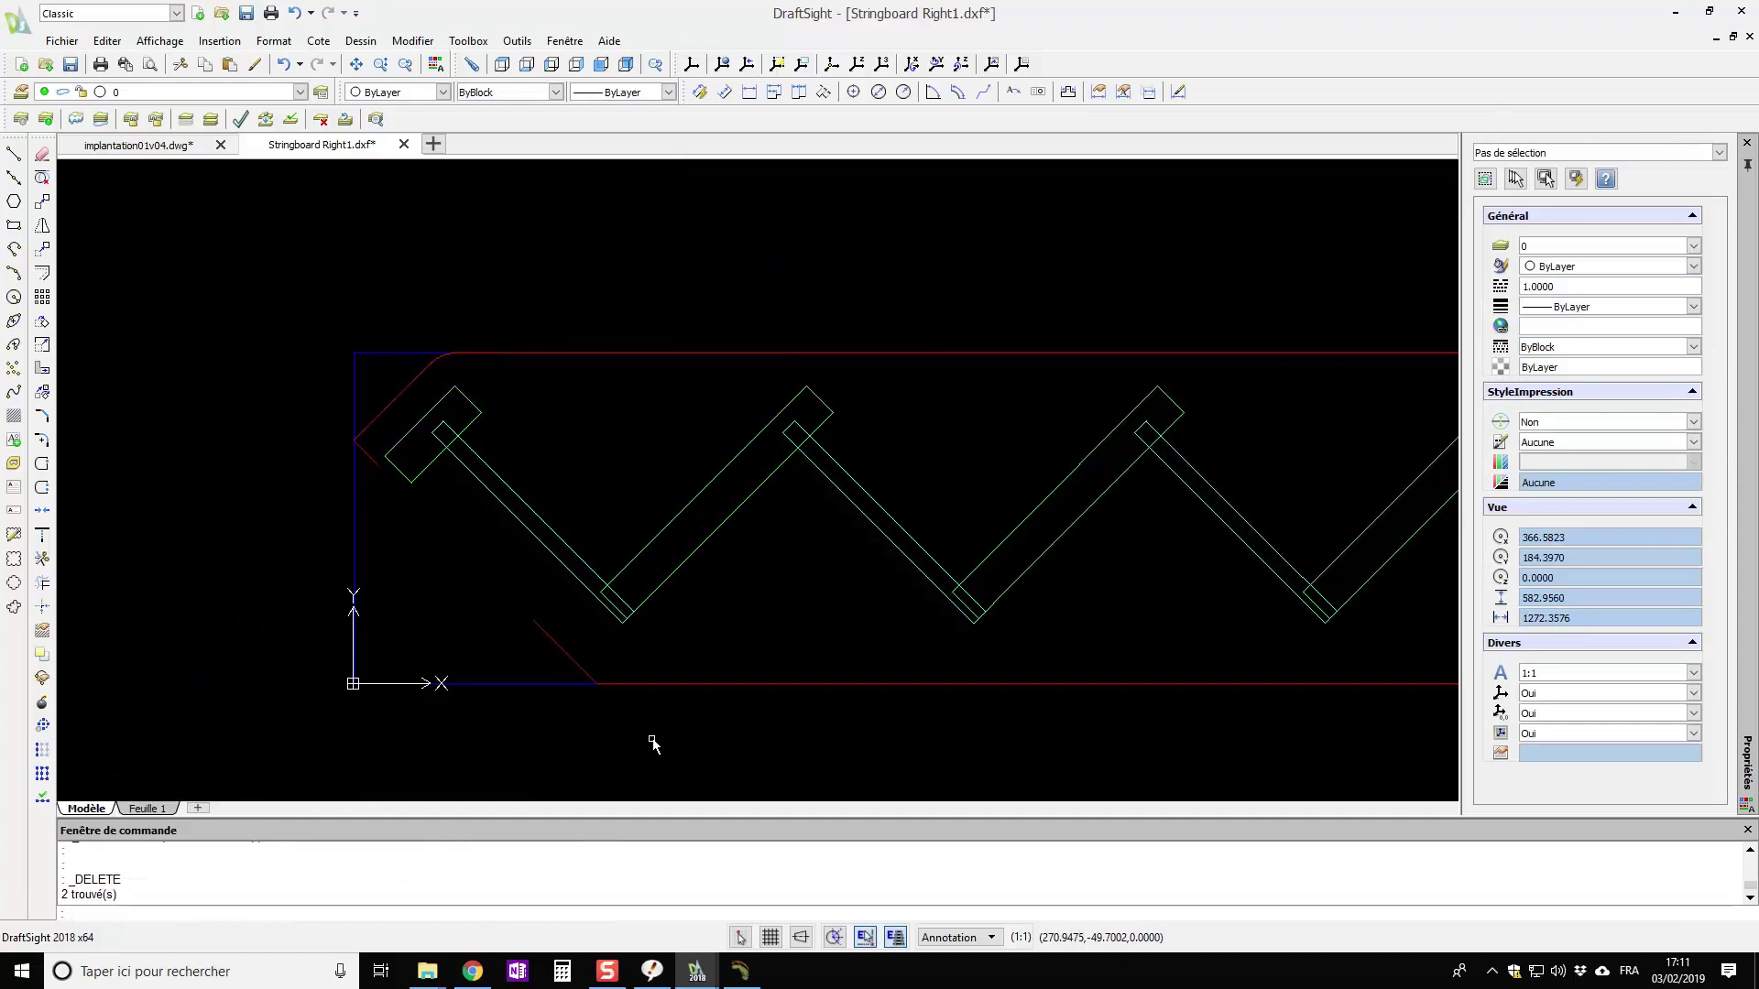
Step: Draw an infinite construction line along the stringboard's sloping end edge, through its outer corner
{"action": "left_click", "coordinate": [13, 177]}
{"action": "left_click", "coordinate": [354, 442]}
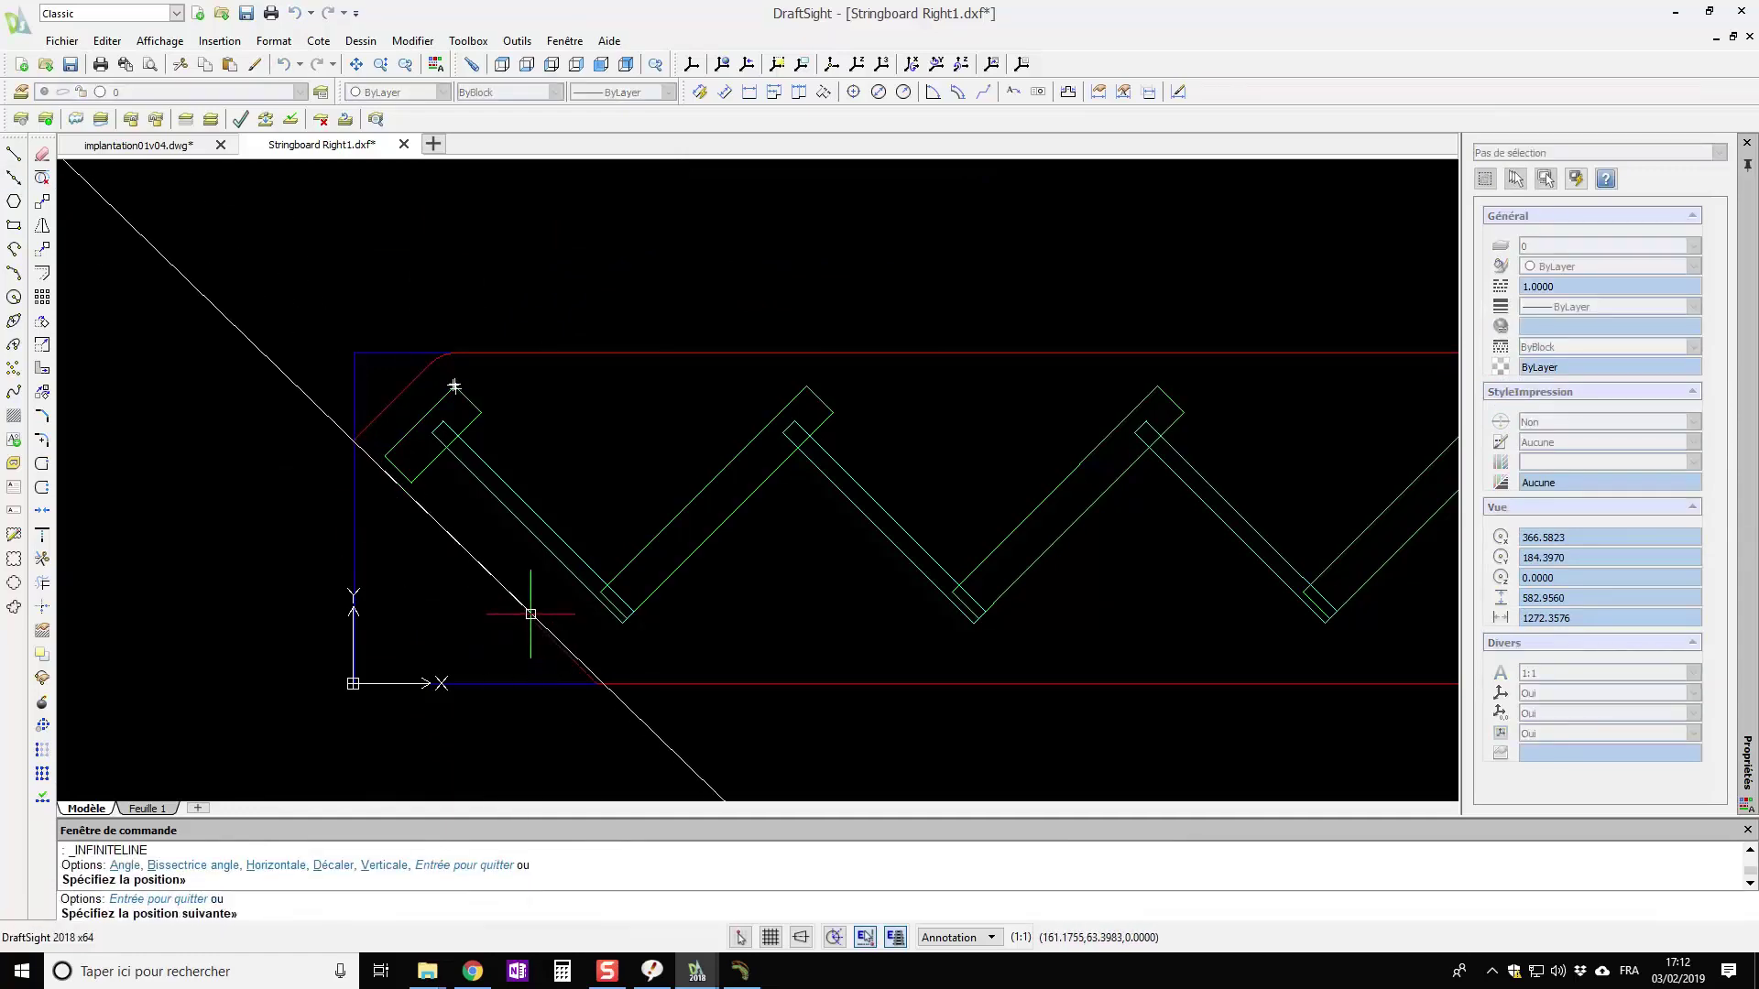
{"action": "left_click", "coordinate": [522, 608]}
{"action": "key", "text": "Escape"}
Step: Offset the sloping construction line 25 mm toward the inside of the stringboard
{"action": "type", "text": "dc"}
{"action": "key", "text": "Return"}
{"action": "type", "text": "25"}
{"action": "key", "text": "Return"}
{"action": "left_click", "coordinate": [224, 310]}
{"action": "left_click", "coordinate": [326, 283]}
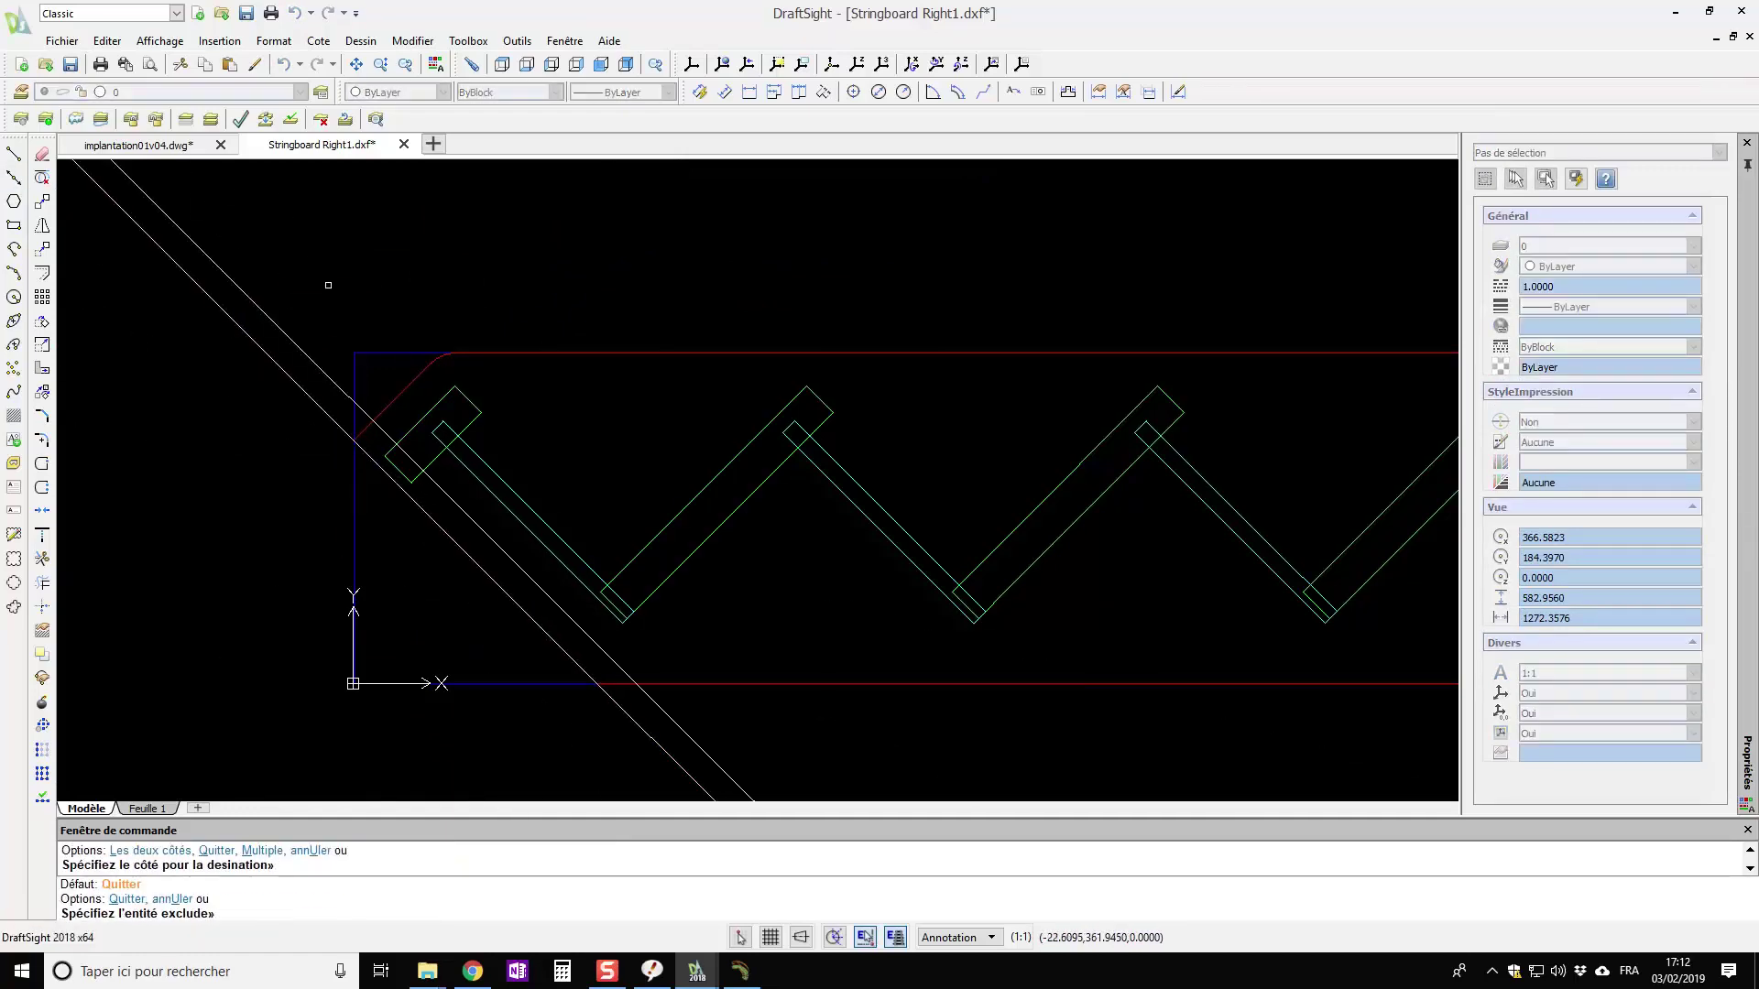
{"action": "key", "text": "Escape"}
Step: Make the outline's layer outline_1_T33 current and delete the construction line lying on the sloping end edge
{"action": "left_click", "coordinate": [240, 120]}
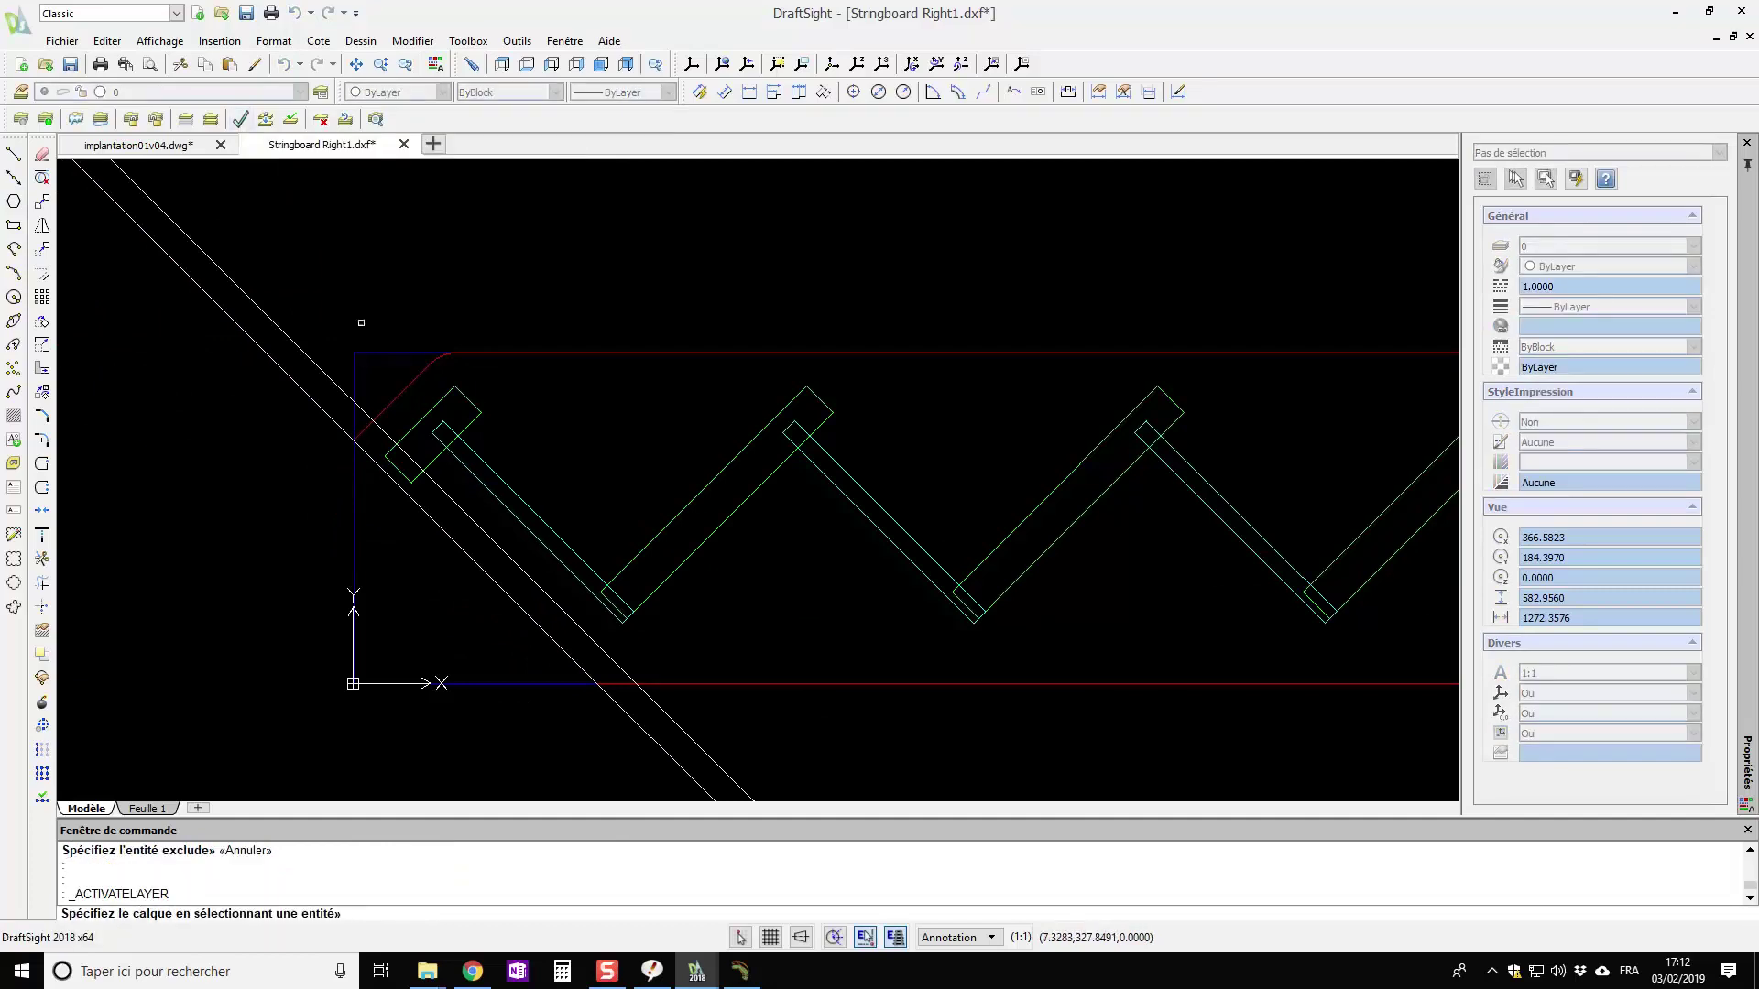
{"action": "left_click", "coordinate": [476, 353]}
{"action": "left_click", "coordinate": [229, 318]}
{"action": "key", "text": "Delete"}
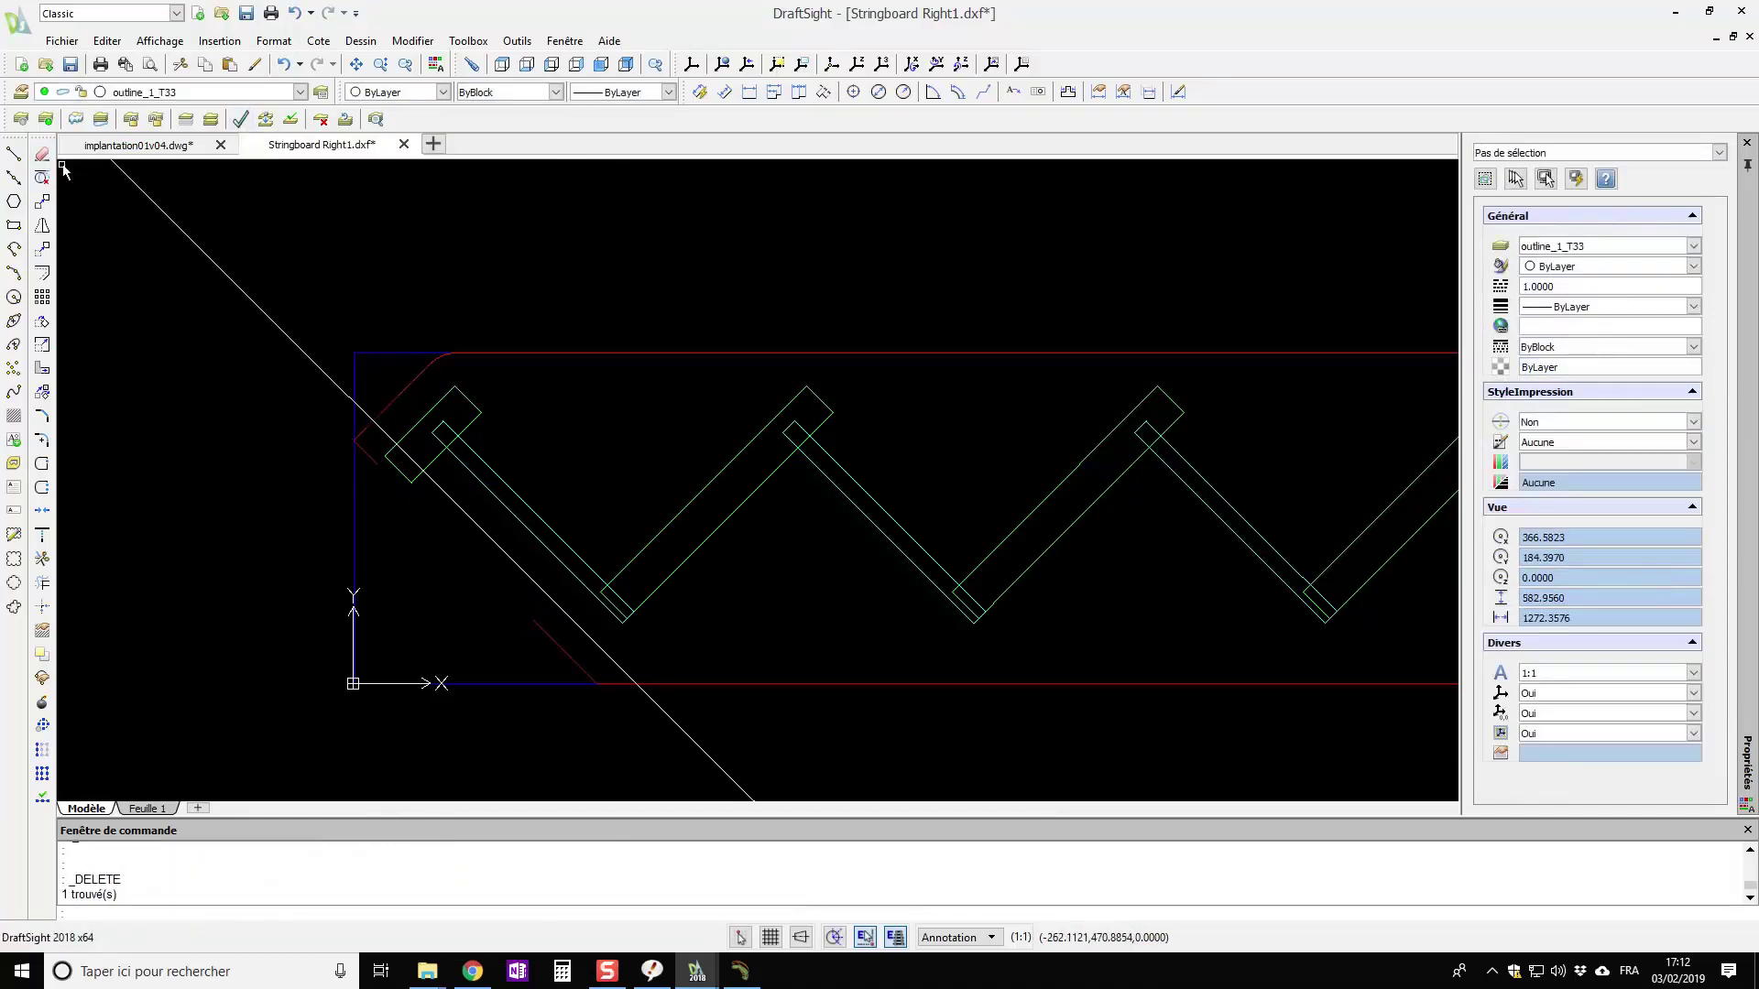
Step: Draw the joist notch as a polyline along the offset line between the trimmed edge ends, and delete the construction line
{"action": "left_click", "coordinate": [14, 250]}
{"action": "left_click", "coordinate": [376, 464]}
{"action": "left_click", "coordinate": [396, 444]}
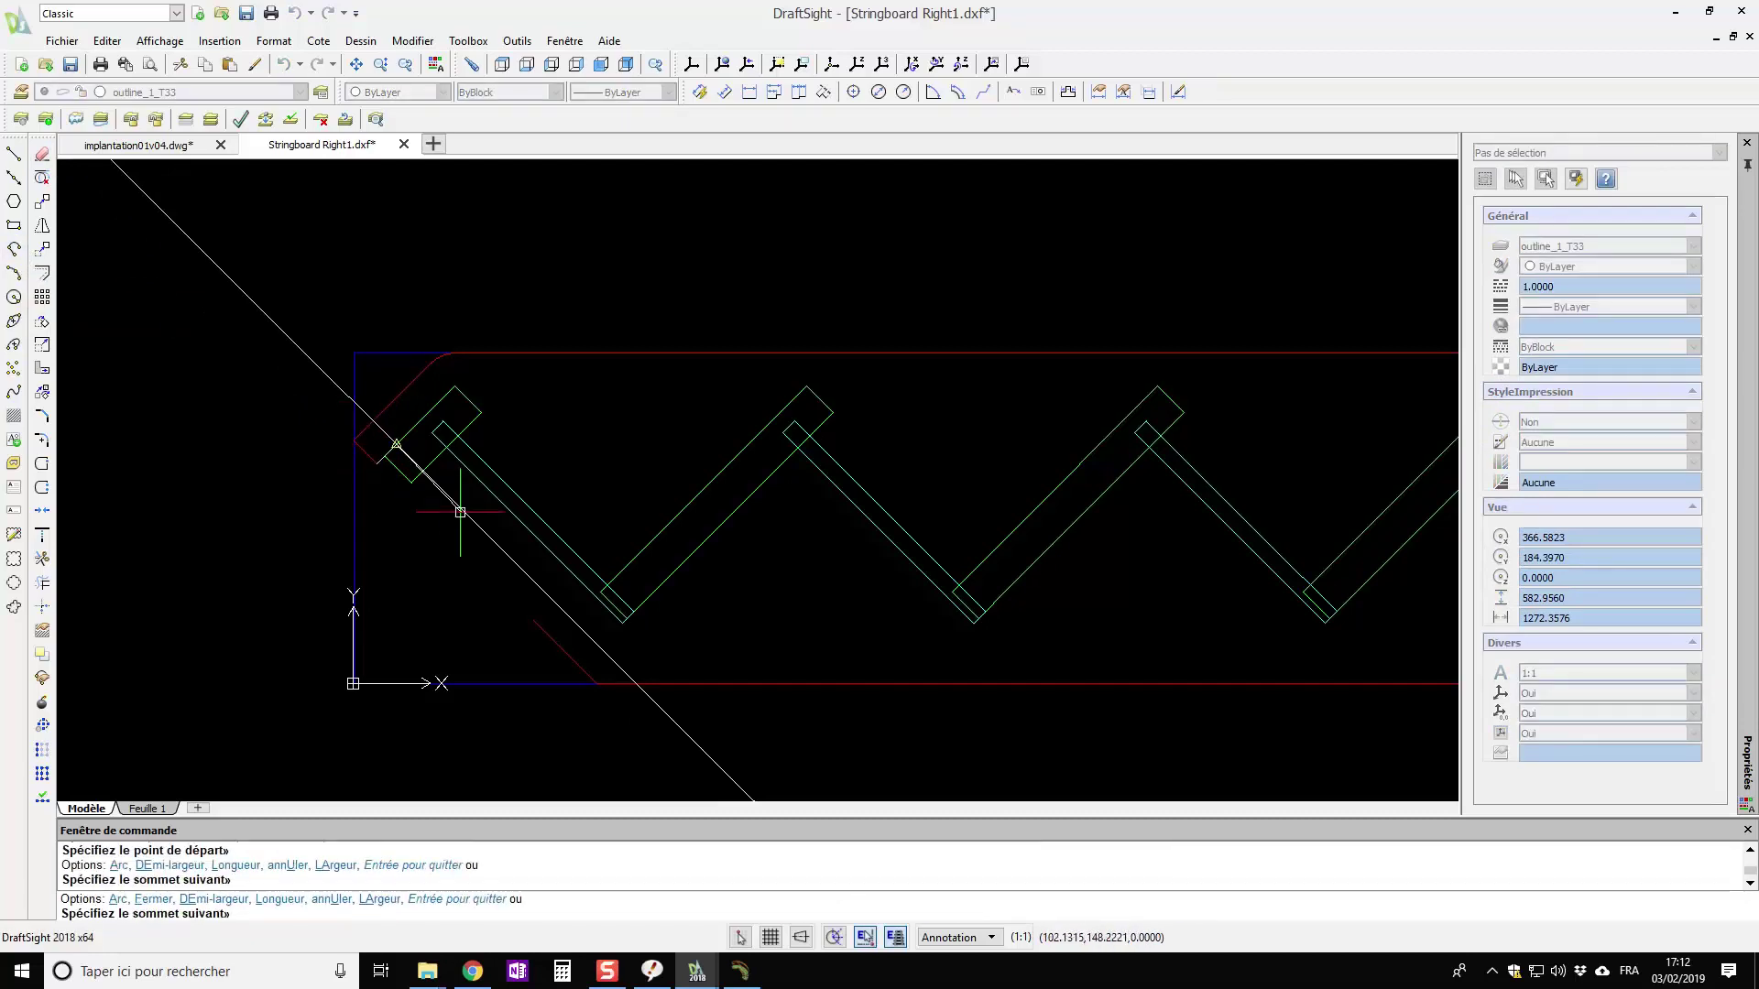
{"action": "left_click", "coordinate": [535, 619]}
{"action": "key", "text": "Escape"}
{"action": "left_click", "coordinate": [689, 738]}
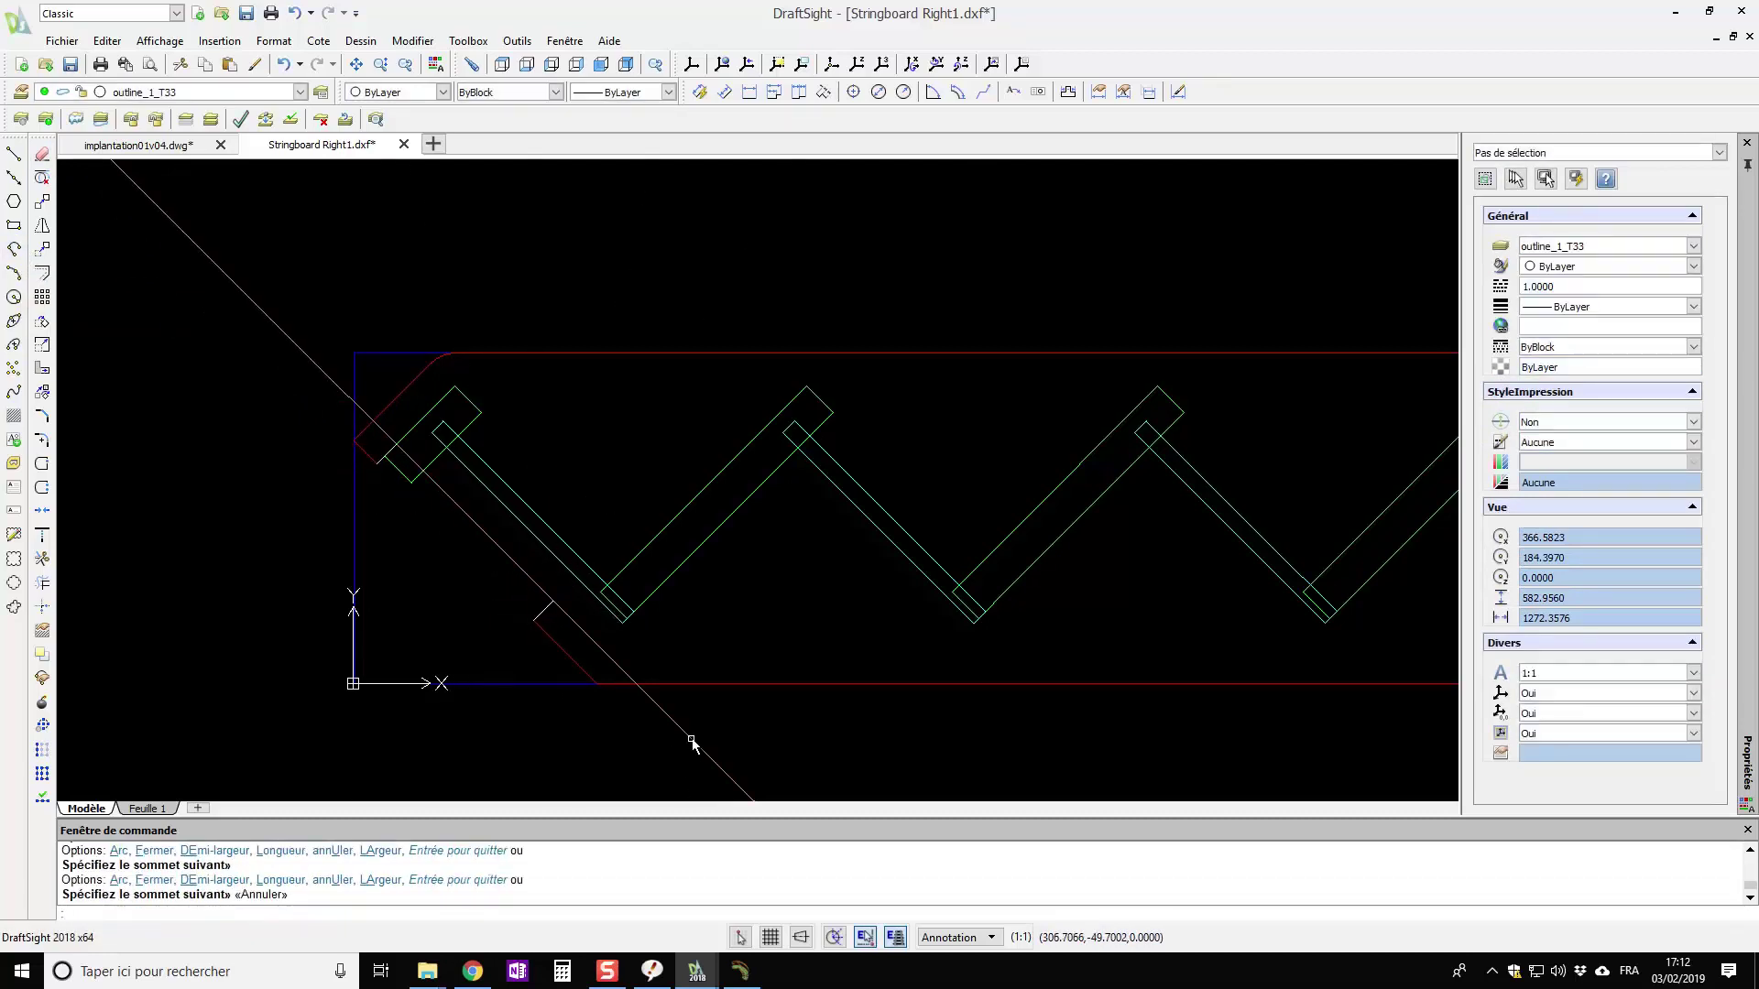
{"action": "key", "text": "Delete"}
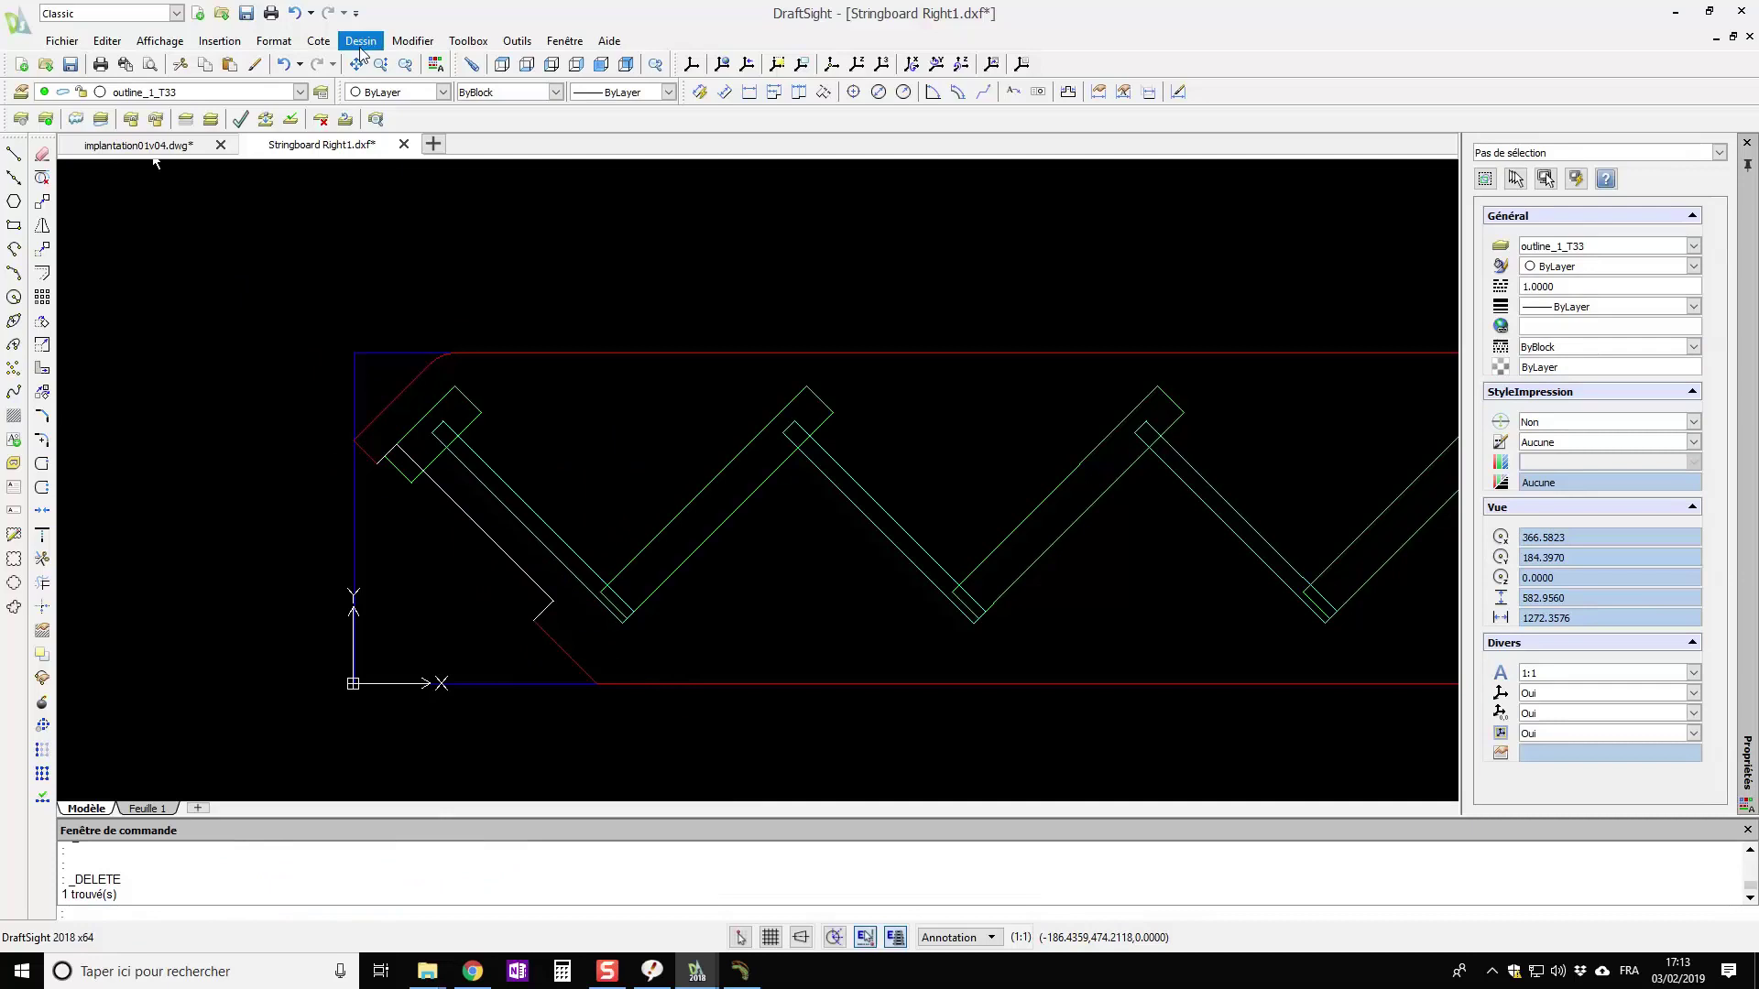
Step: Join the notch polyline and the remaining stringboard outline segments into a single polyline
{"action": "left_click", "coordinate": [412, 44]}
{"action": "mouse_move", "coordinate": [442, 163]}
{"action": "left_click", "coordinate": [689, 231]}
{"action": "left_click", "coordinate": [643, 352]}
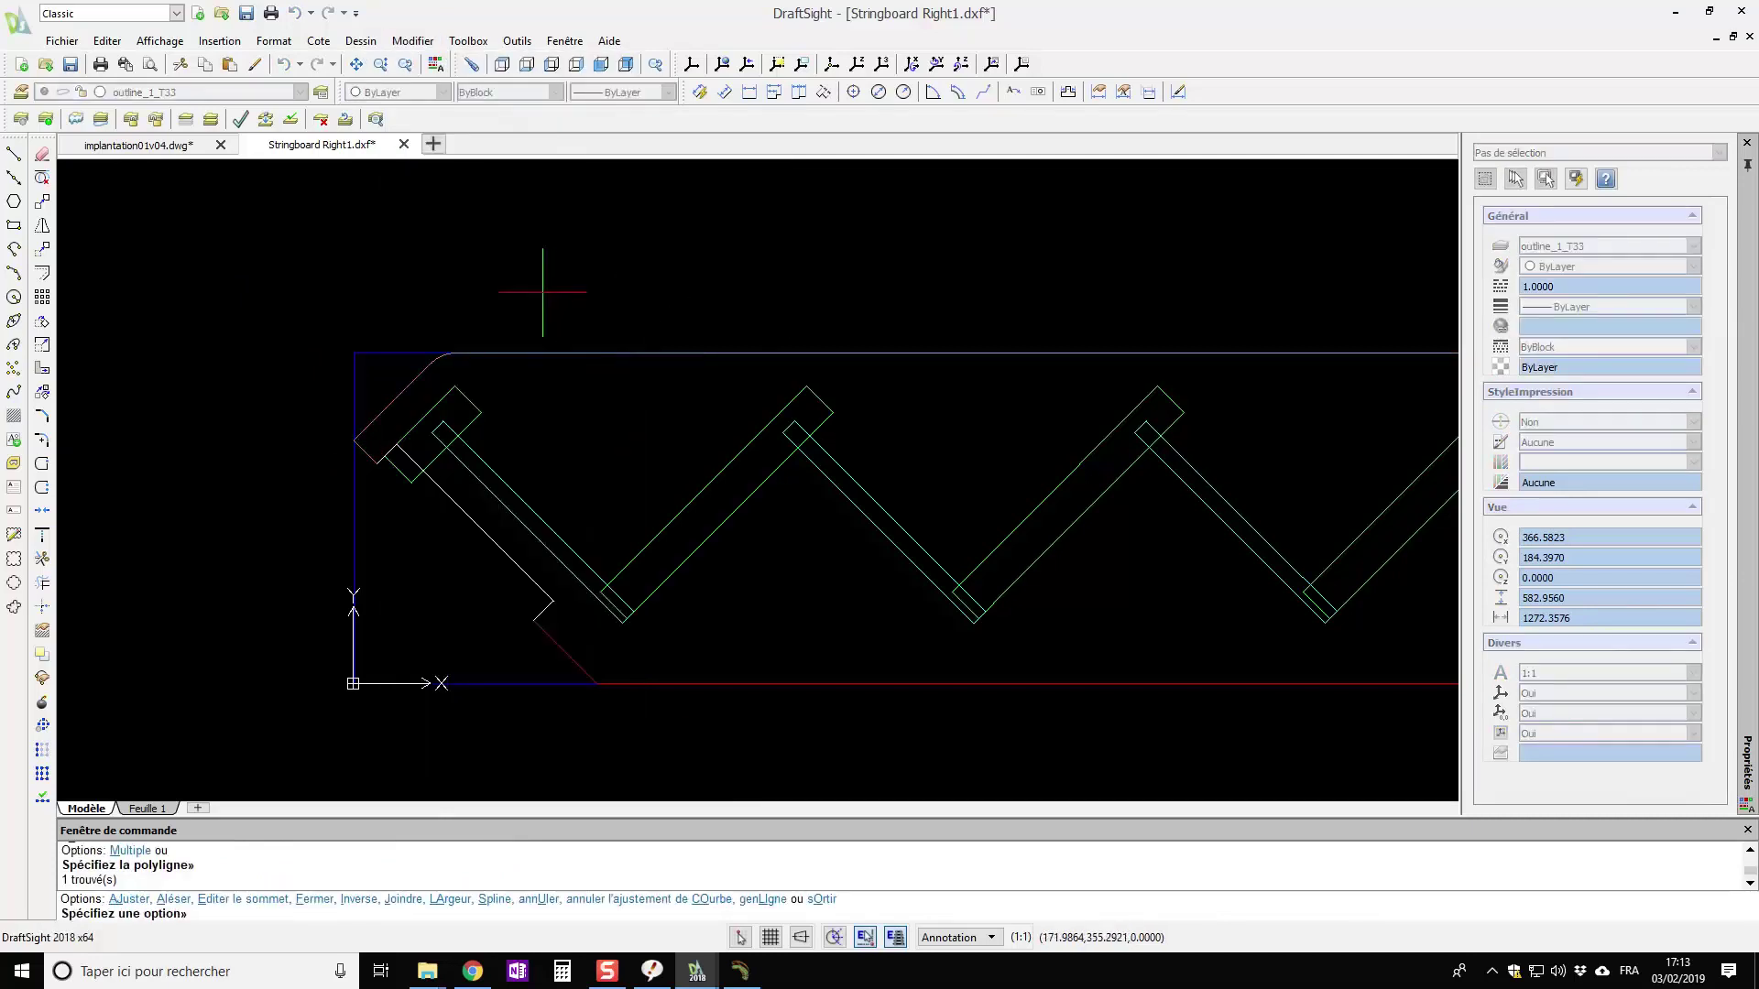
{"action": "right_click", "coordinate": [542, 292]}
{"action": "left_click", "coordinate": [583, 535]}
{"action": "left_click", "coordinate": [789, 683]}
{"action": "left_click", "coordinate": [474, 521]}
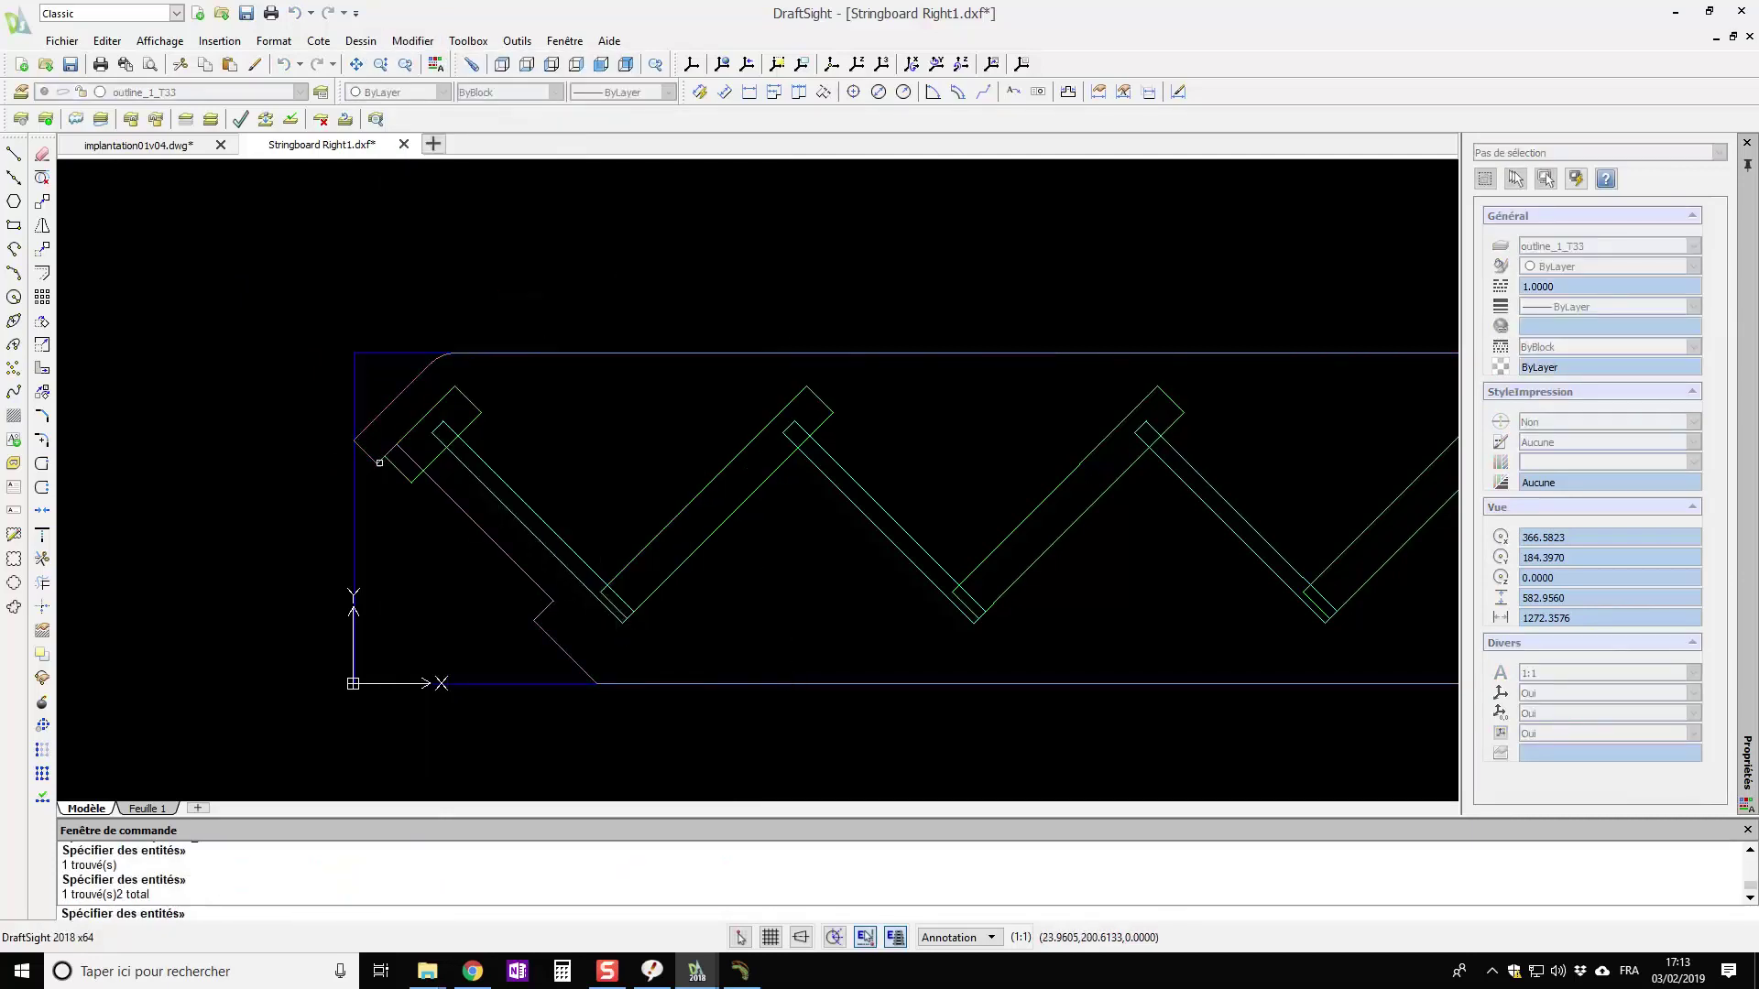
{"action": "key", "text": "Return"}
{"action": "right_click", "coordinate": [421, 538]}
{"action": "left_click", "coordinate": [431, 543]}
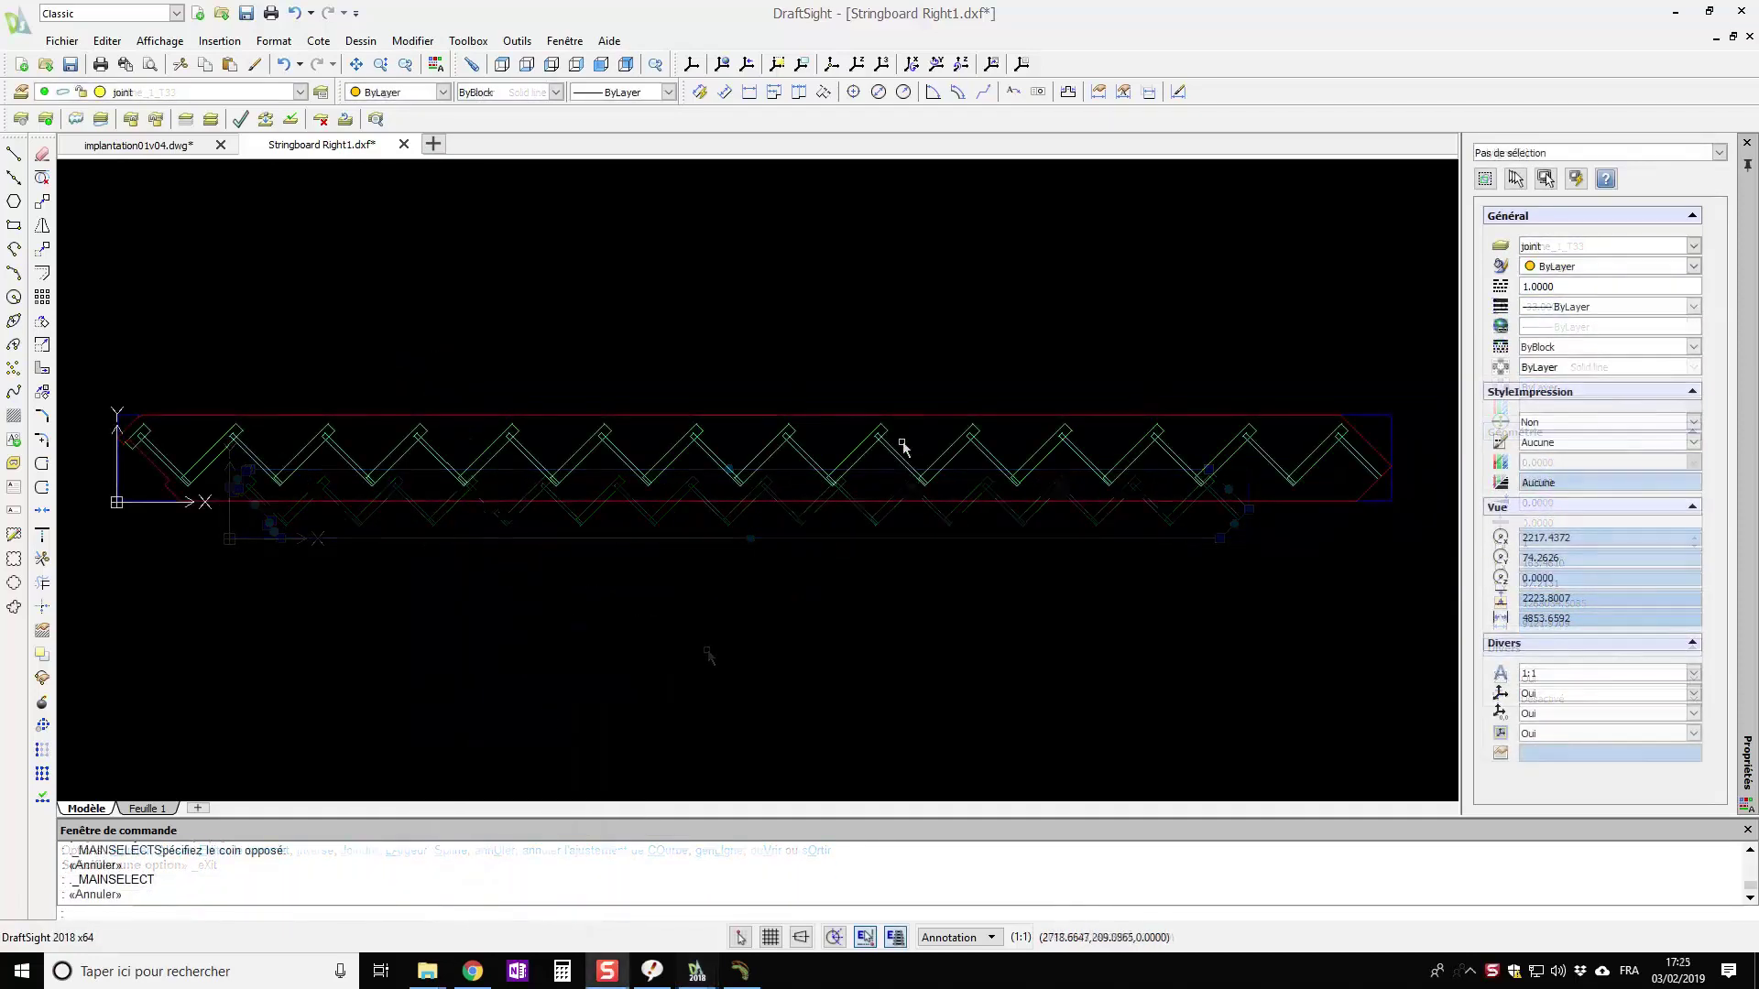
Step: Draw an inclined infinite line on the joint layer across a tread housing near the stringboard's middle
{"action": "left_click", "coordinate": [725, 415]}
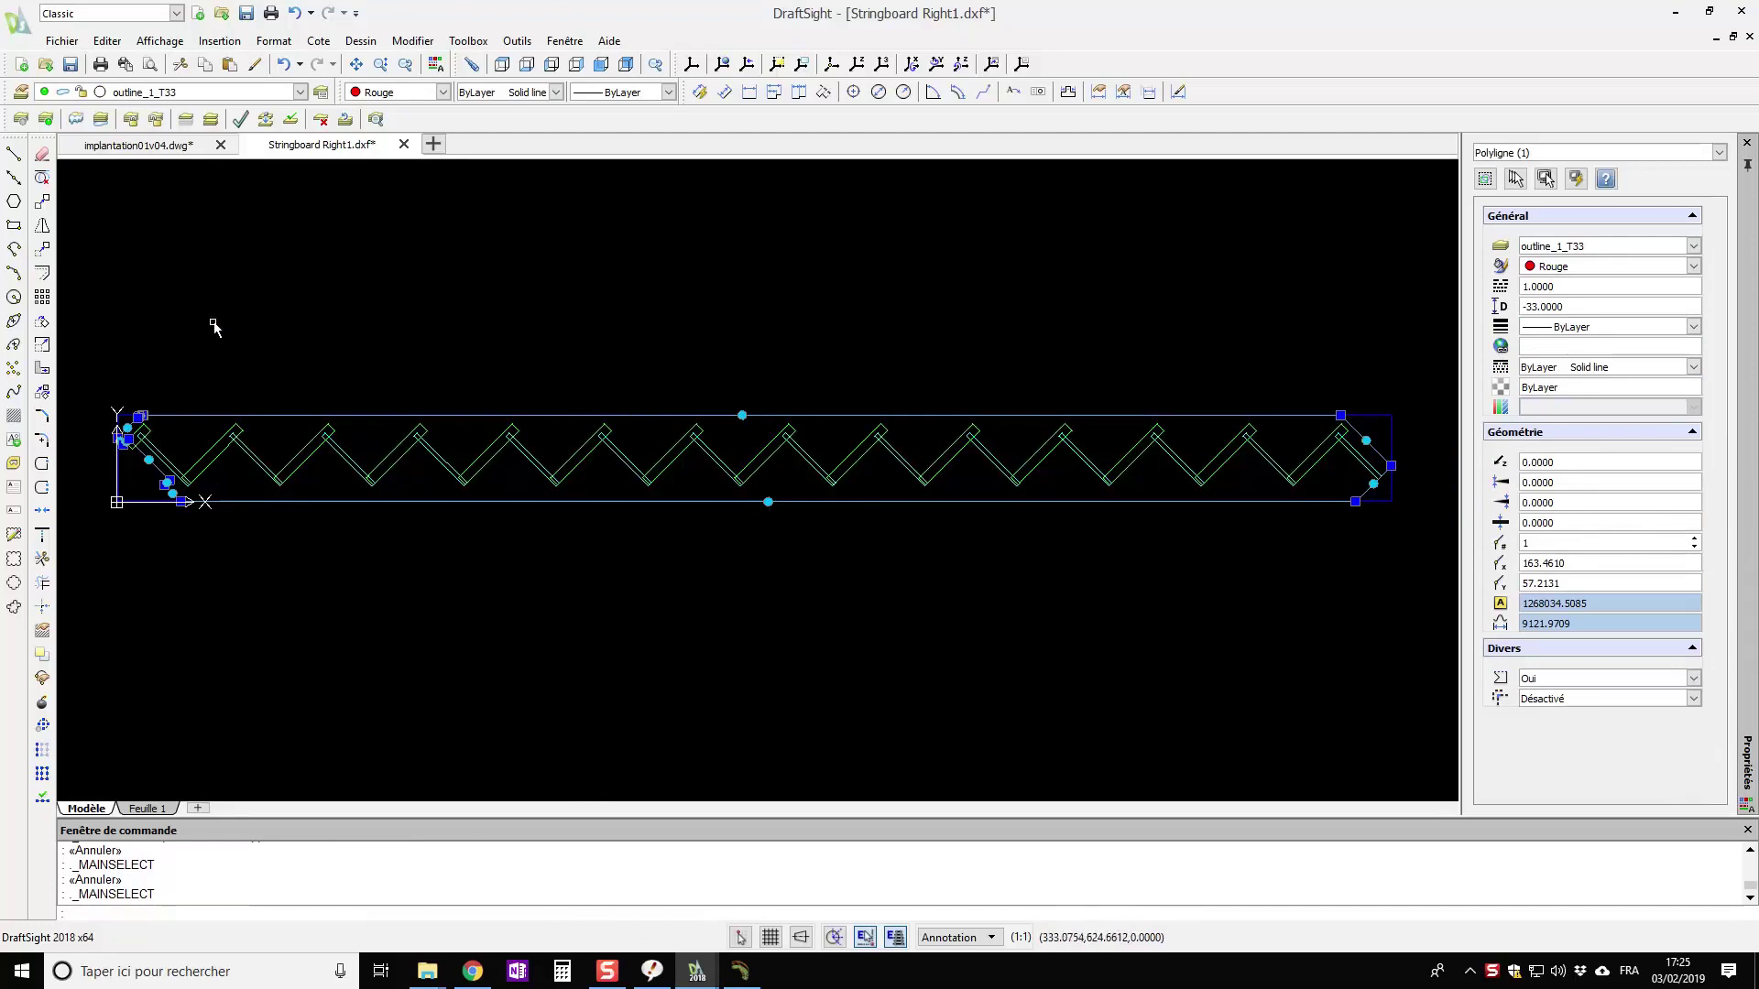
{"action": "left_click", "coordinate": [15, 177]}
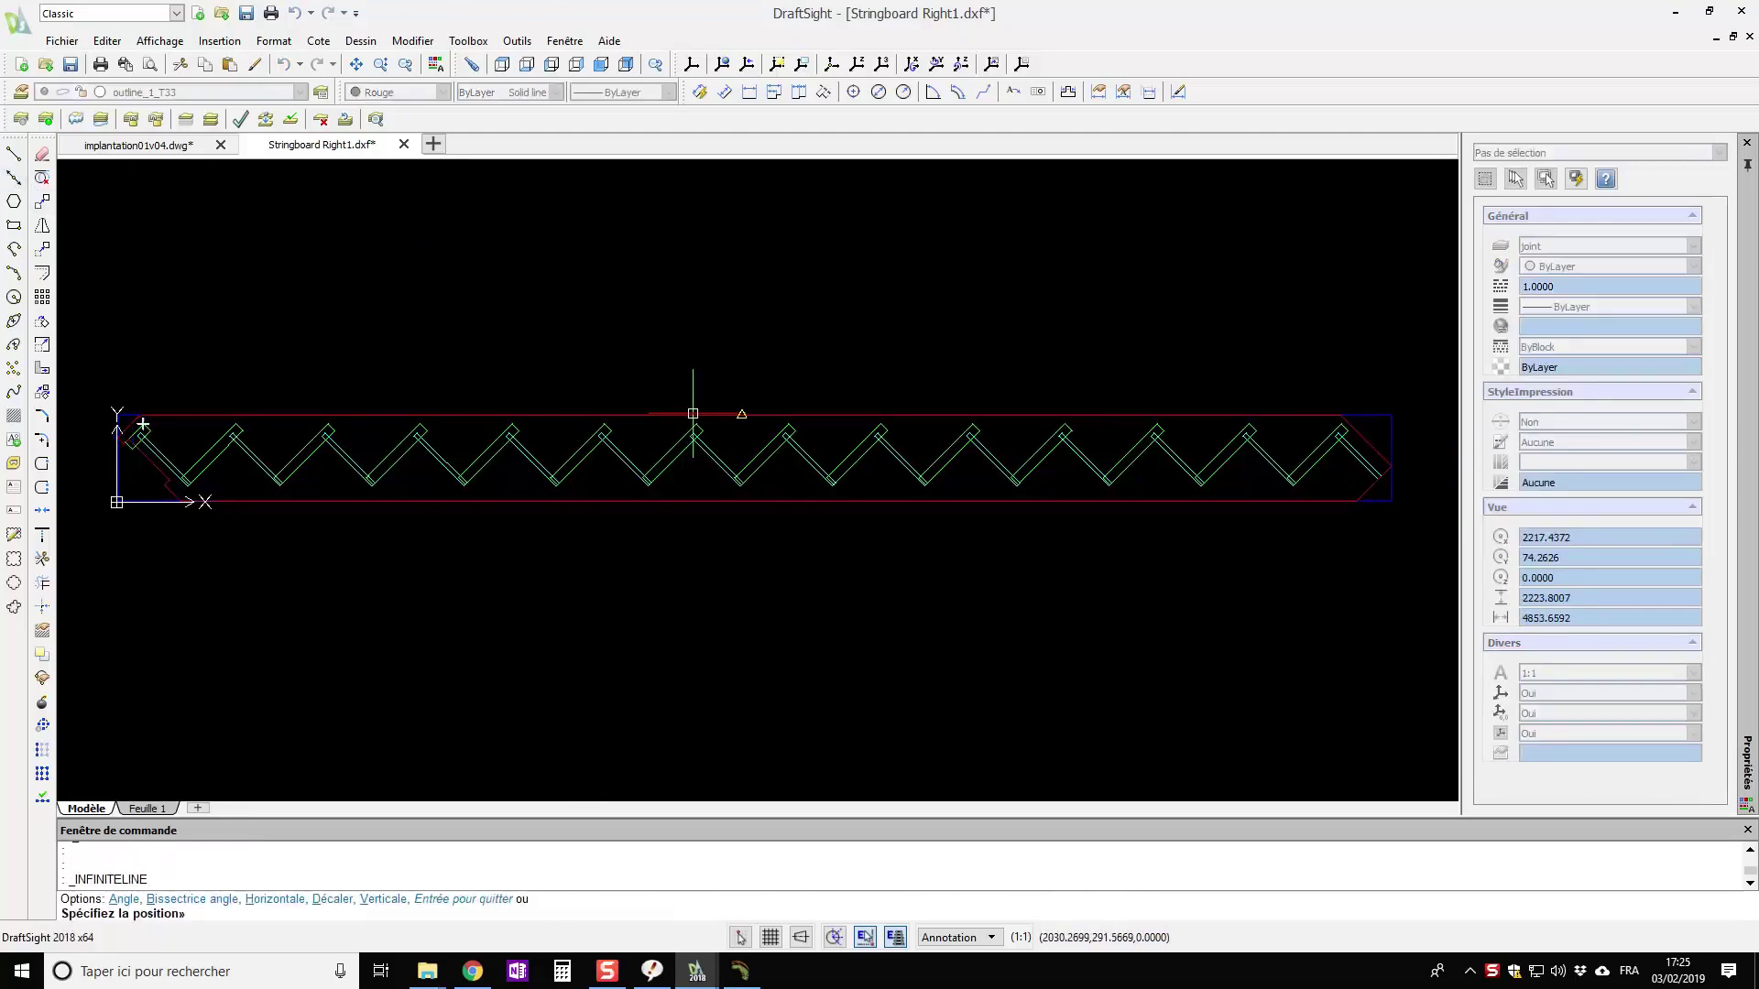
{"action": "left_click", "coordinate": [762, 451]}
{"action": "scroll", "coordinate": [789, 404], "scroll_direction": "up", "scroll_amount": 3}
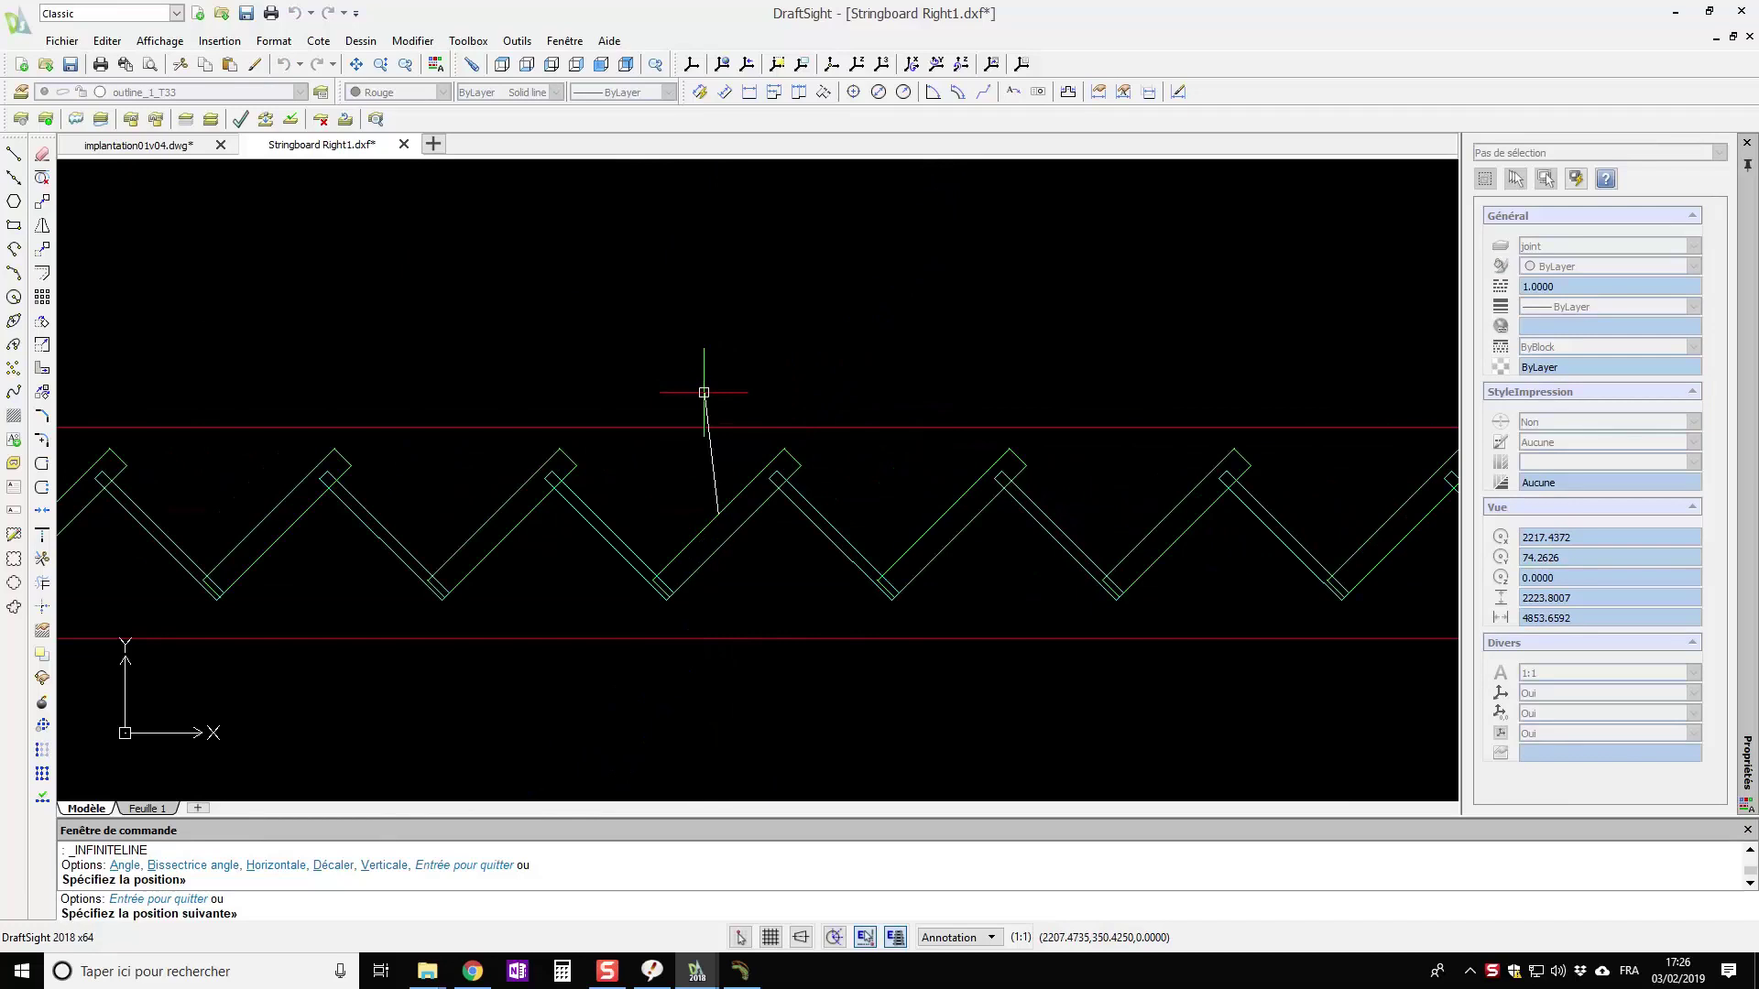
{"action": "left_click", "coordinate": [652, 385]}
{"action": "key", "text": "Return"}
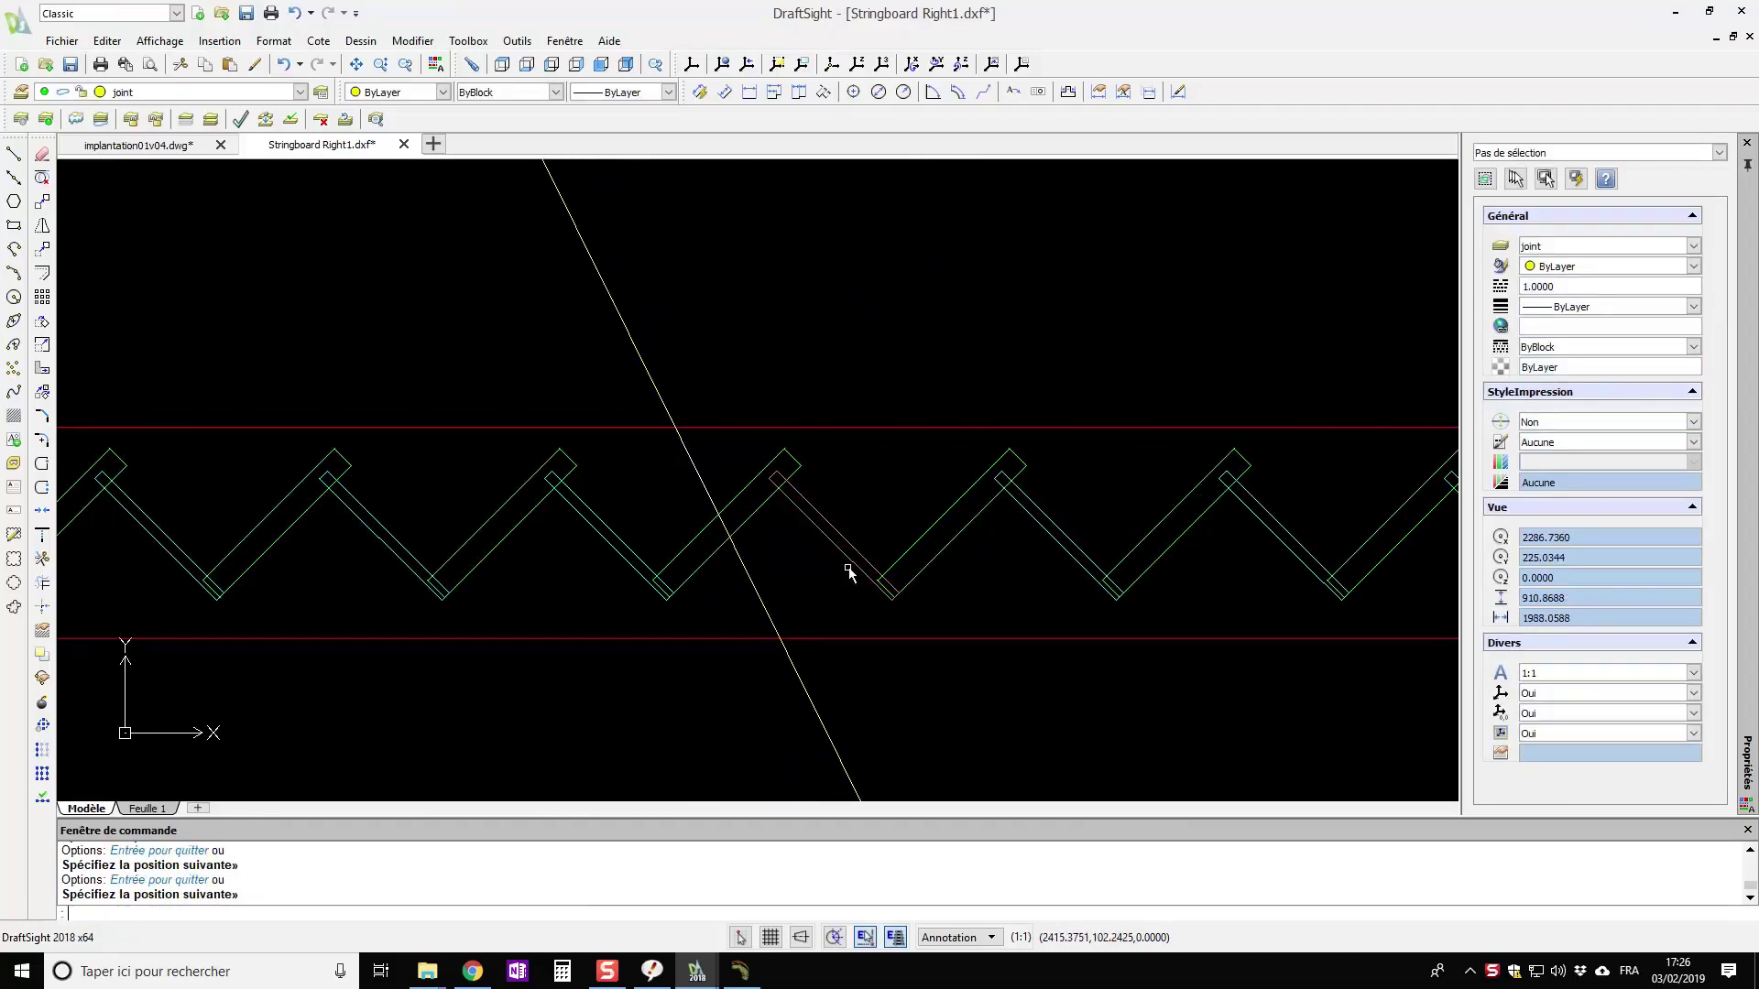
Step: Draw a circle of radius 12 tangent to the inclined joint line and the tread housing's upper edge
{"action": "scroll", "coordinate": [770, 575], "scroll_direction": "up", "scroll_amount": 3}
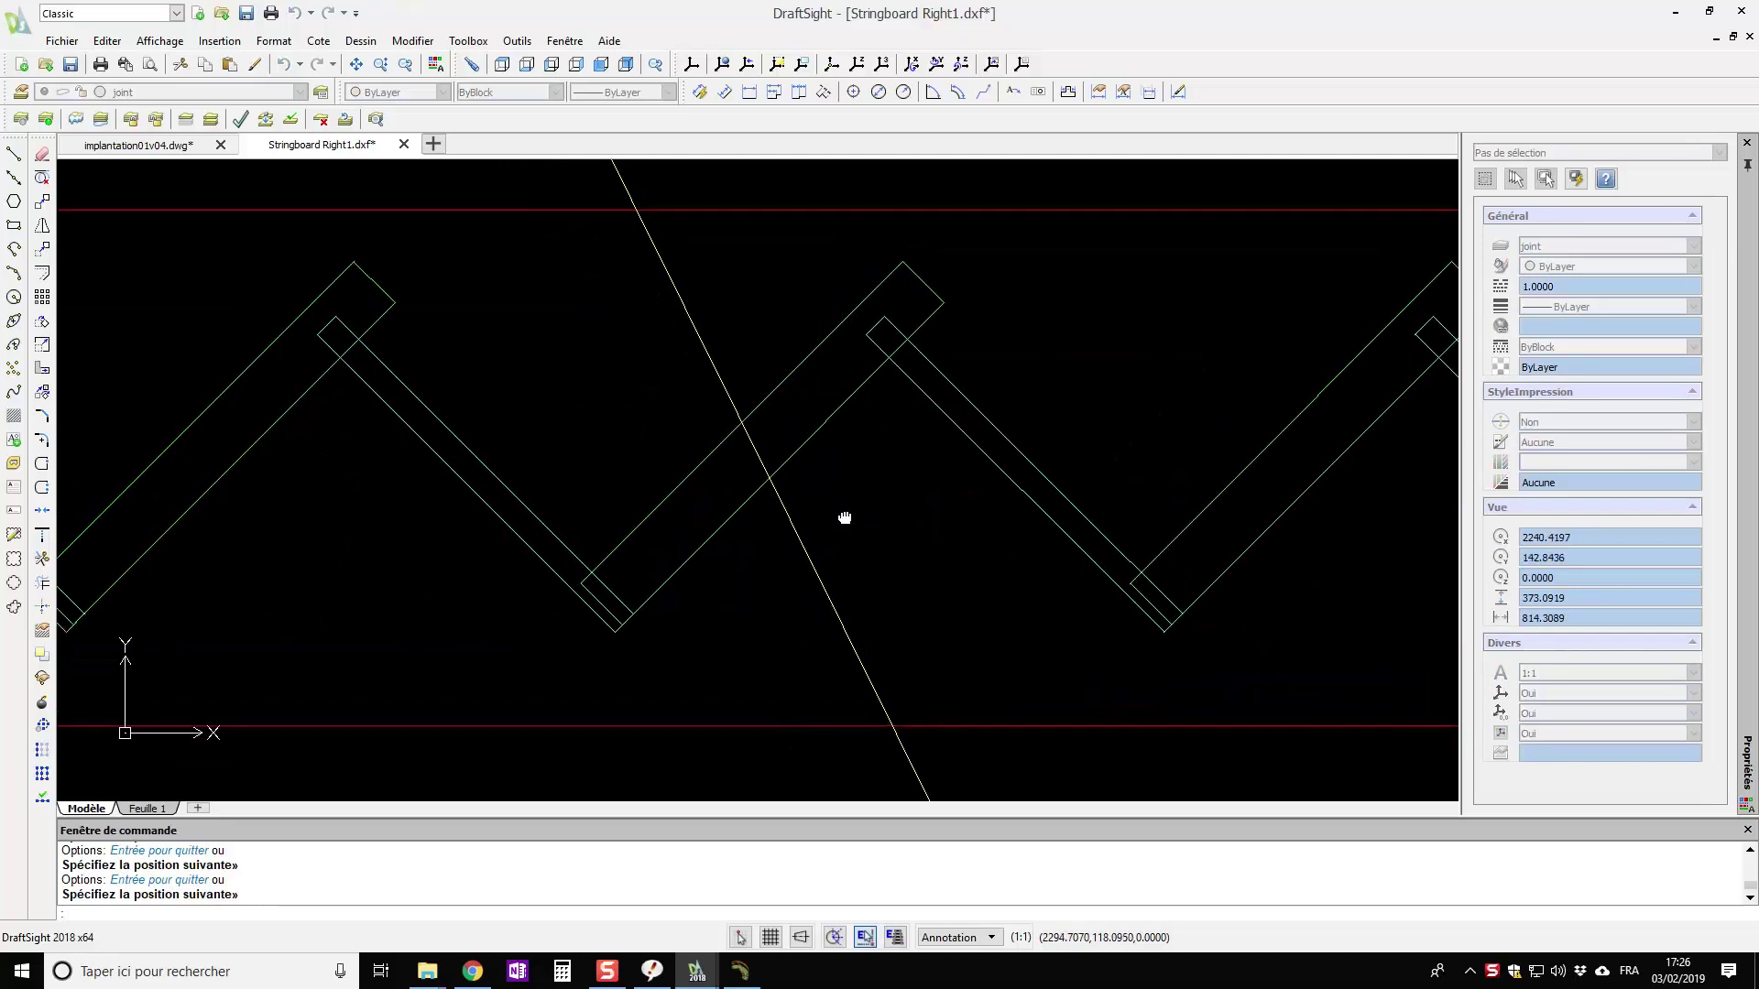
{"action": "left_click", "coordinate": [14, 297]}
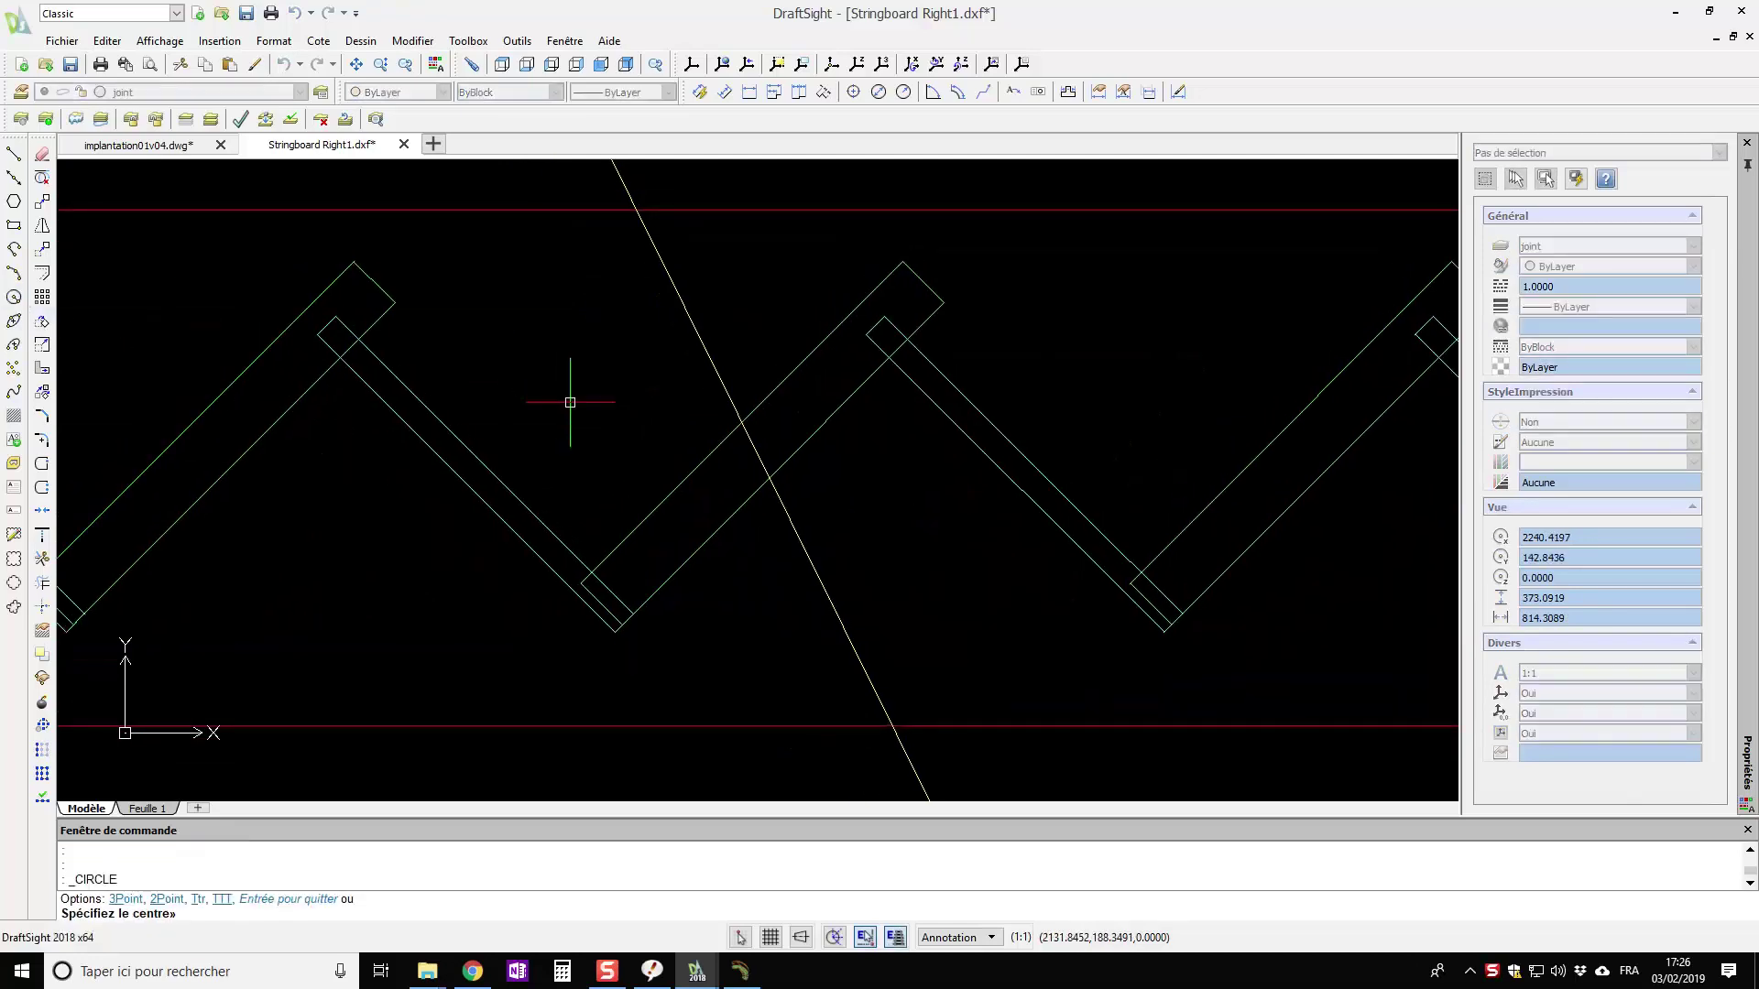
{"action": "right_click", "coordinate": [569, 402]}
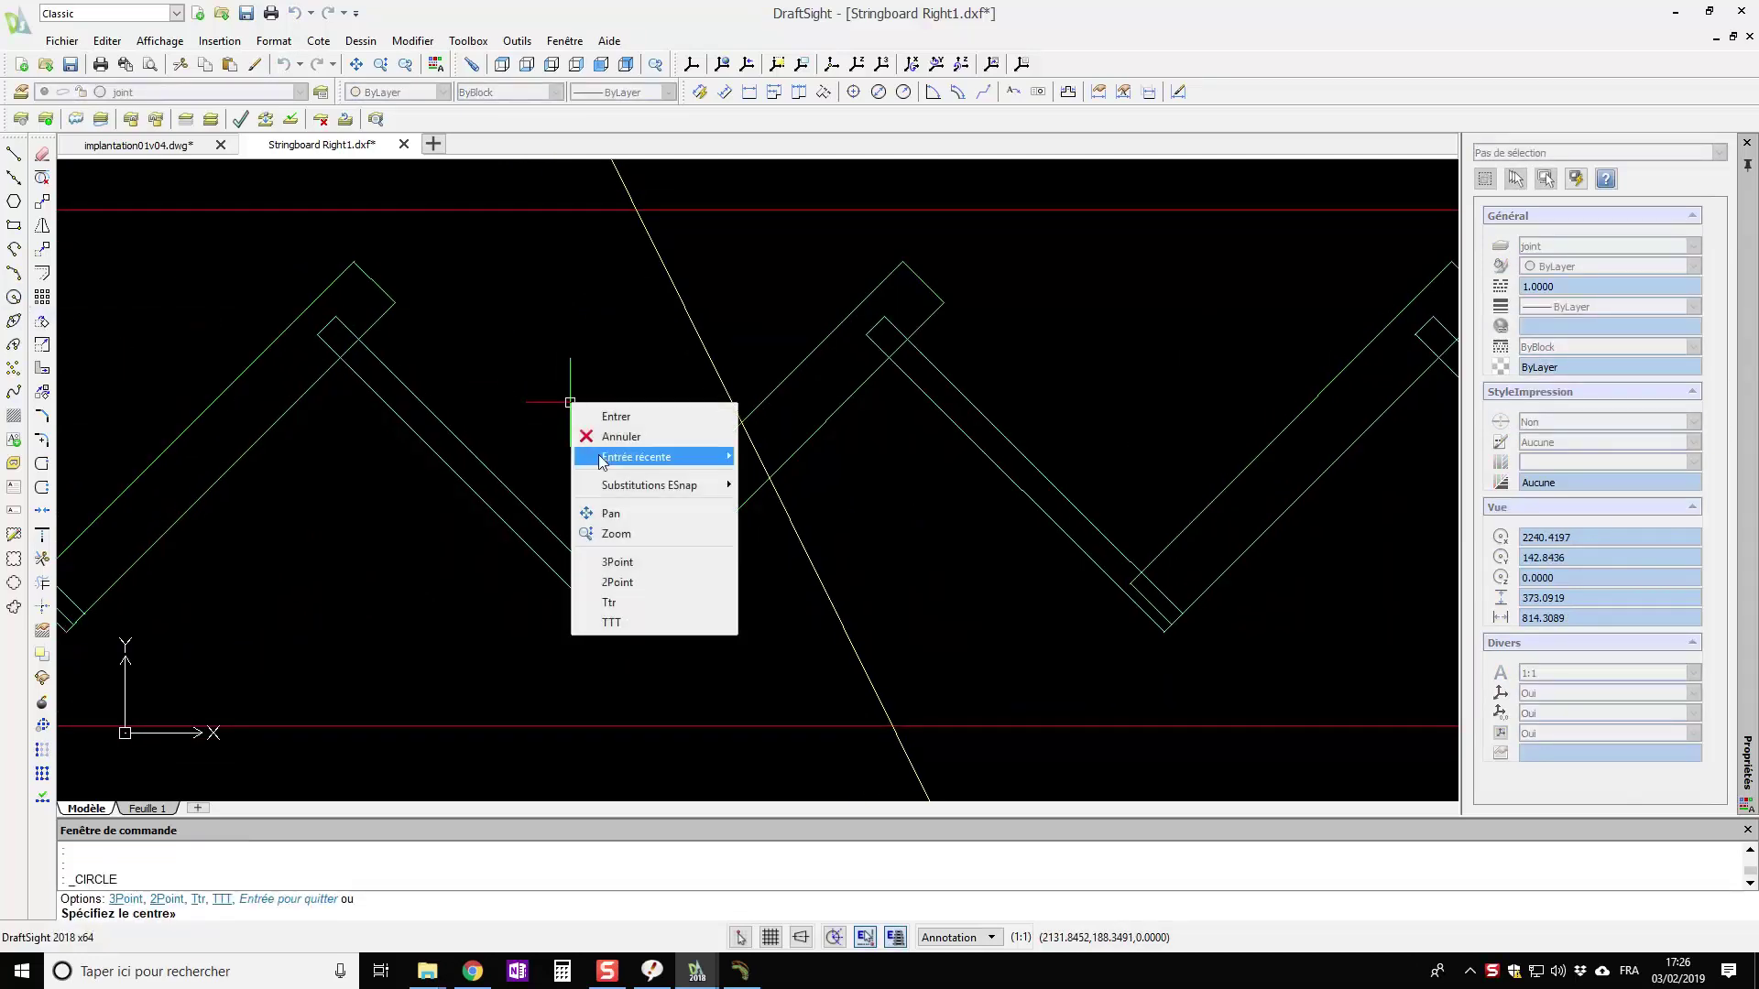
{"action": "left_click", "coordinate": [623, 598]}
{"action": "left_click", "coordinate": [726, 392]}
{"action": "left_click", "coordinate": [718, 438]}
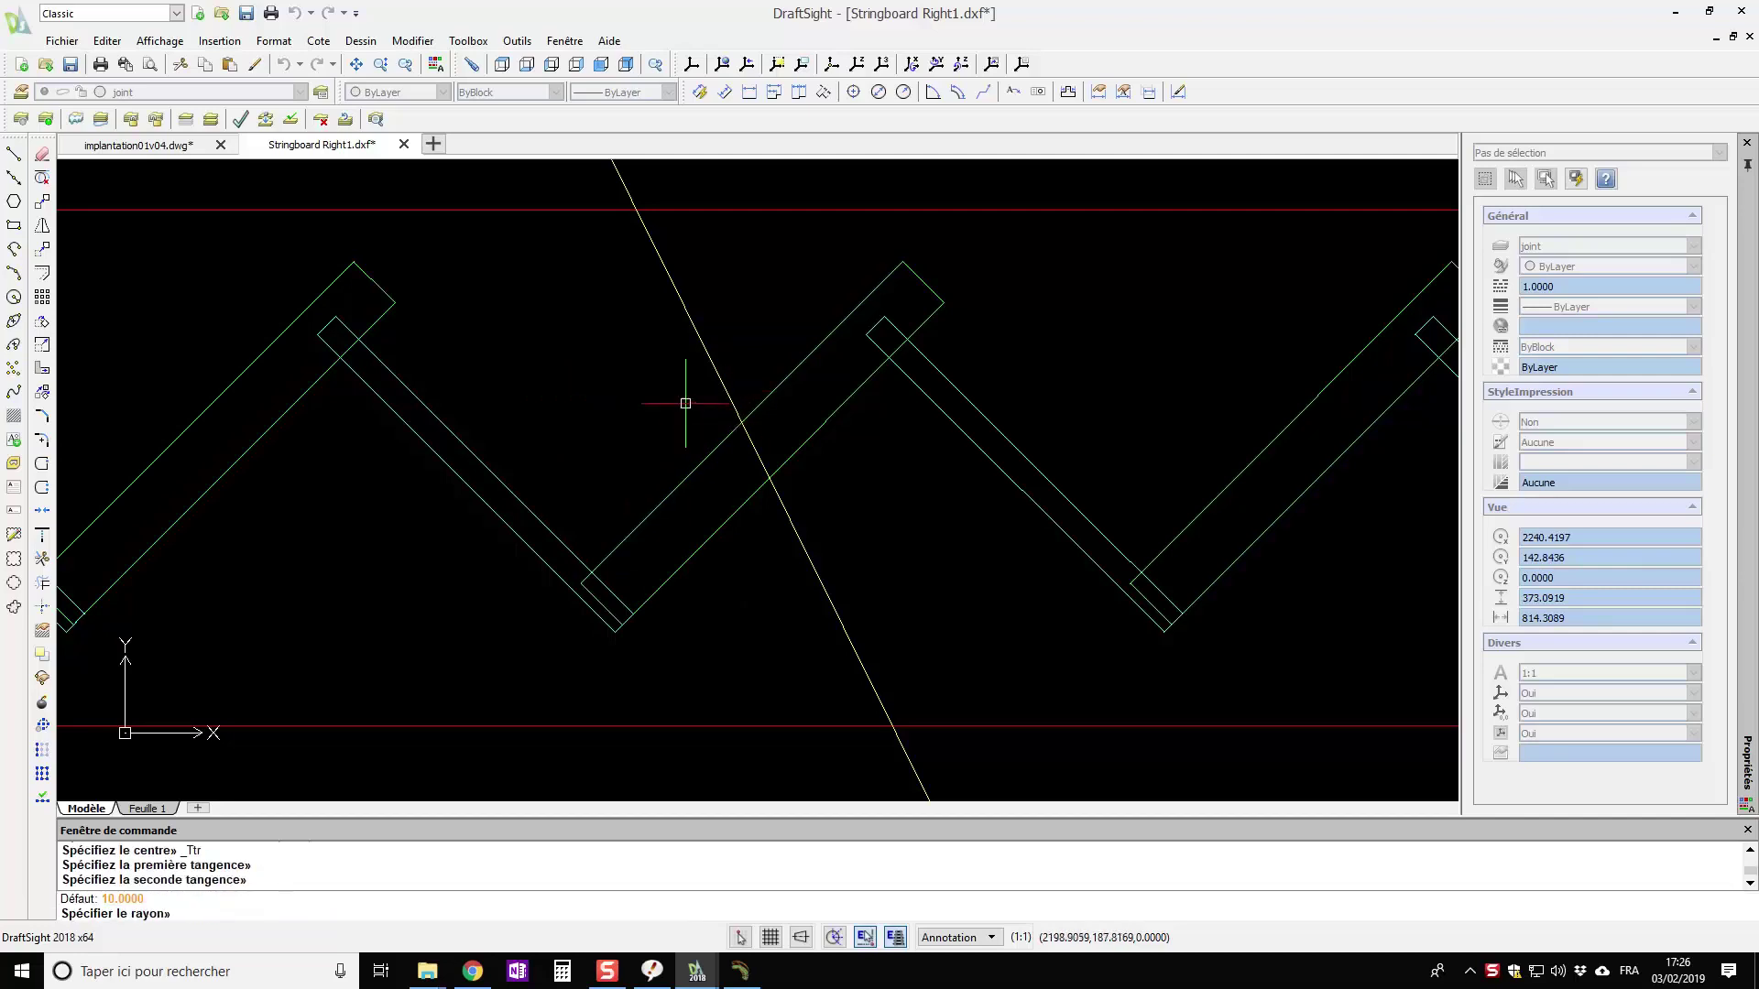
{"action": "type", "text": "12"}
{"action": "key", "text": "Return"}
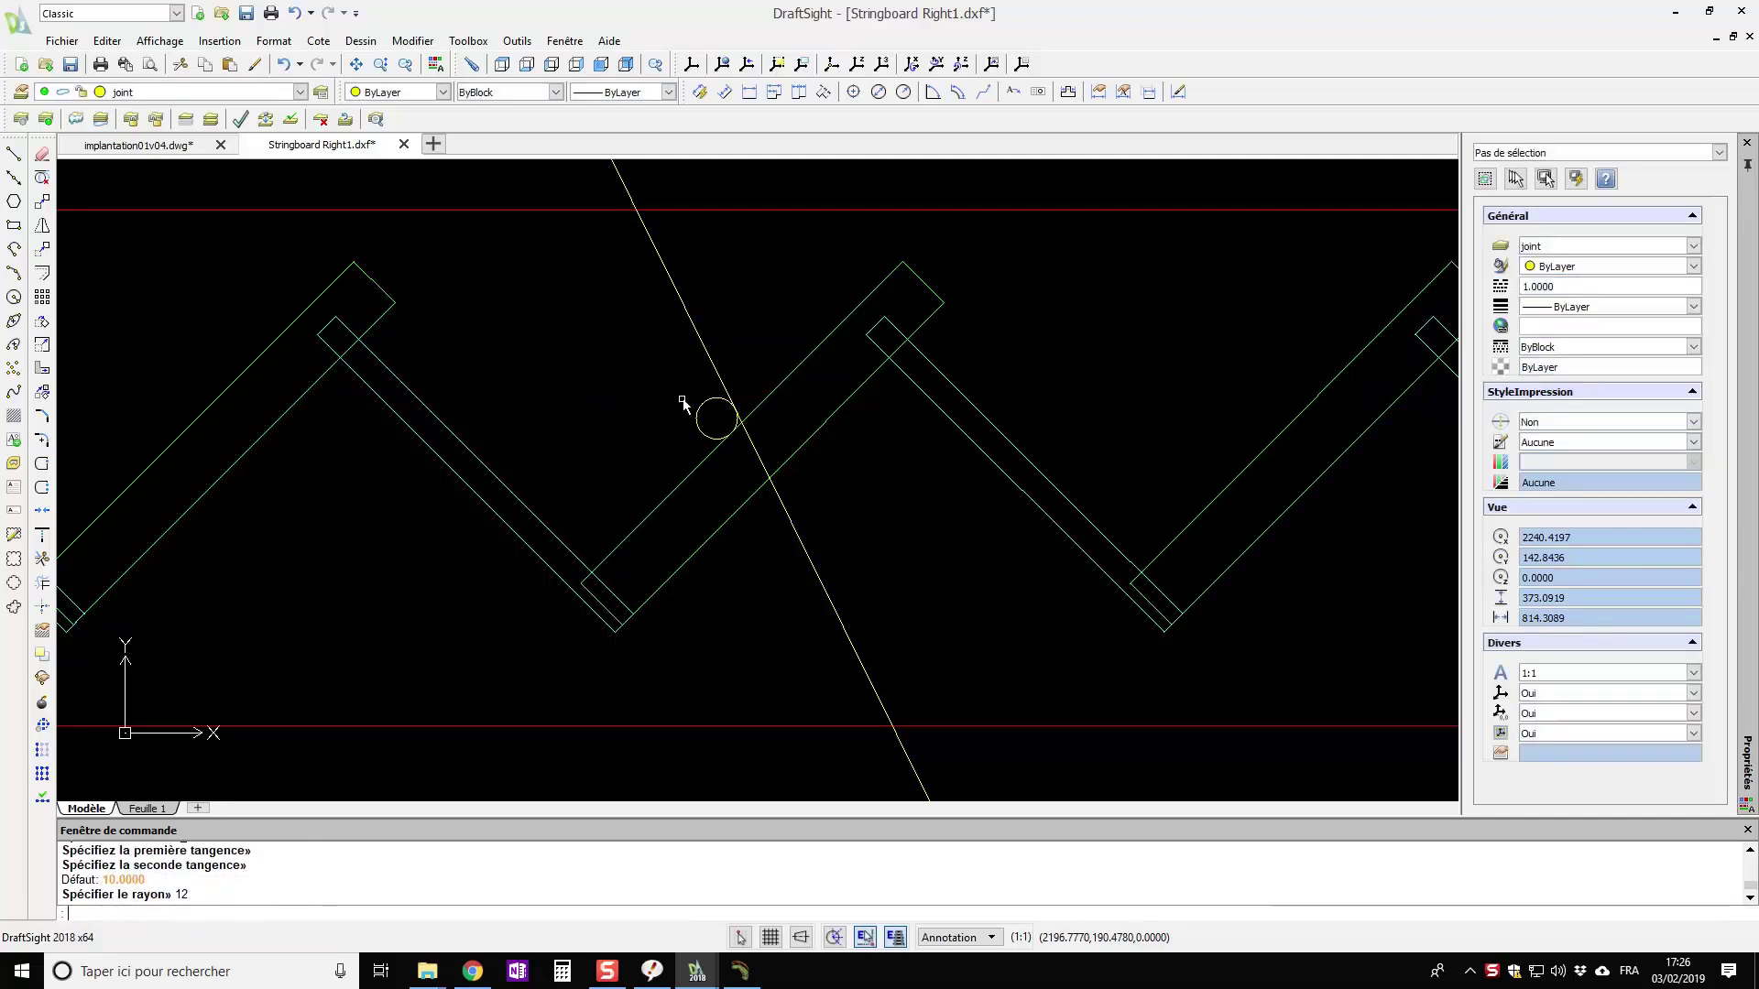
{"action": "key", "text": "Return"}
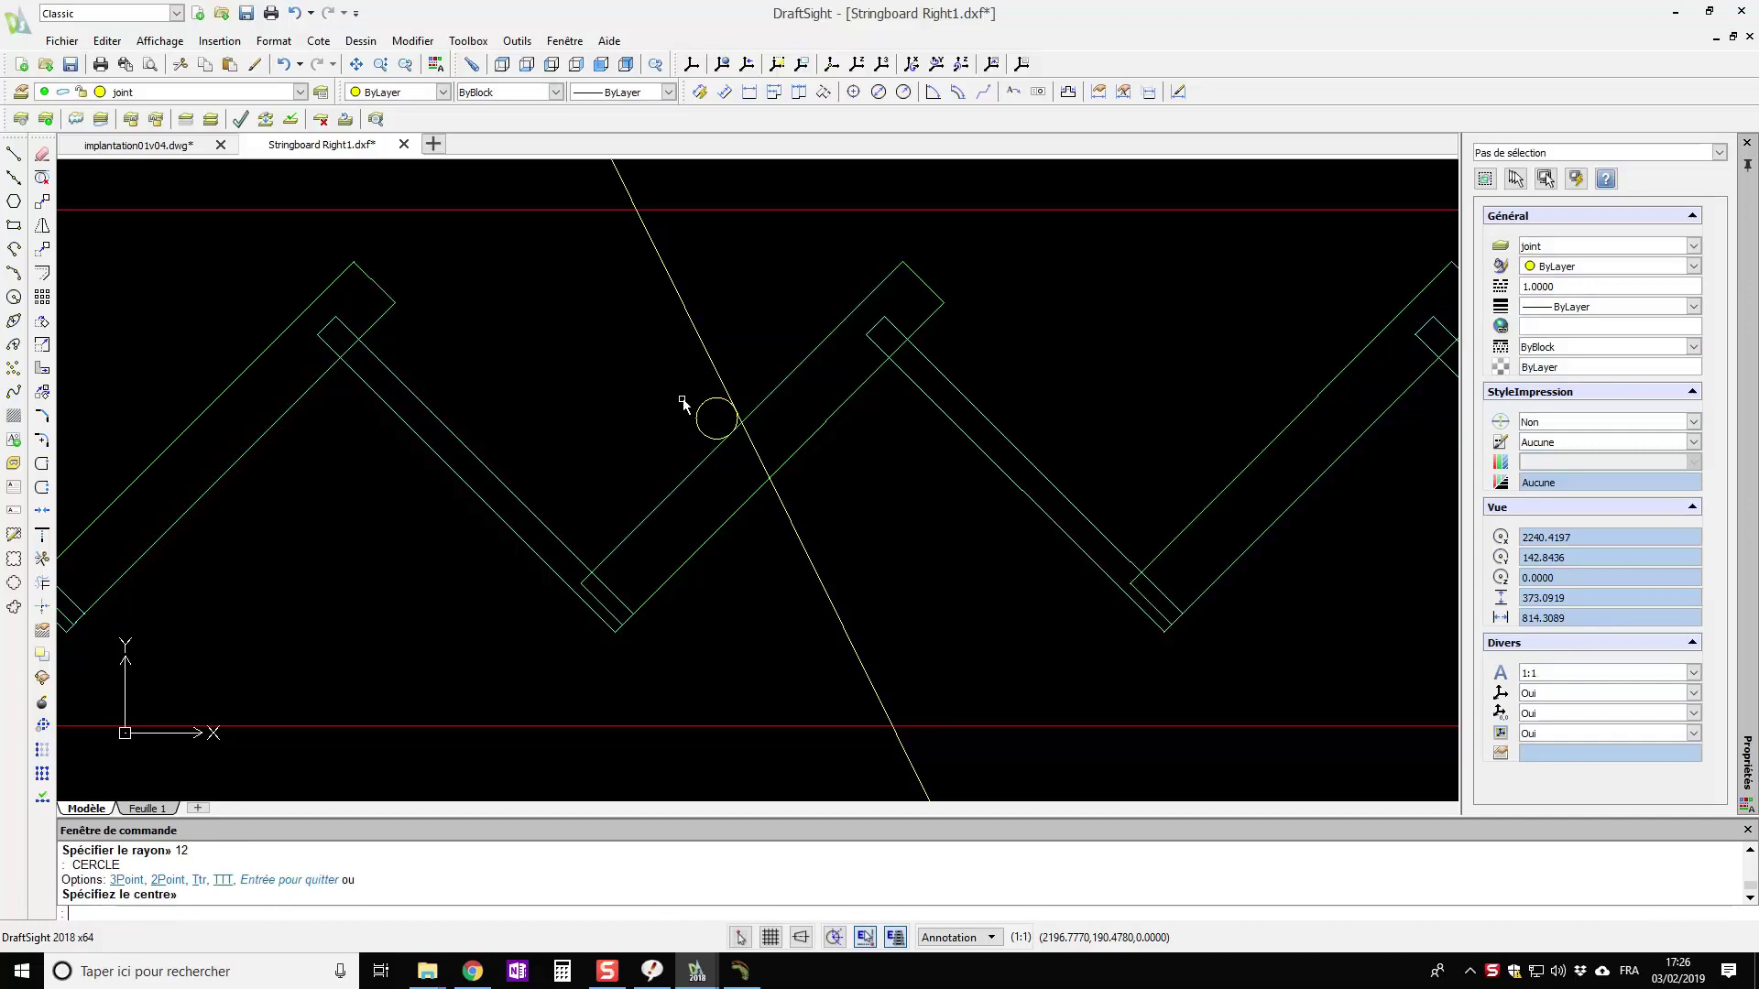
{"action": "right_click", "coordinate": [683, 403]}
{"action": "key", "text": "Escape"}
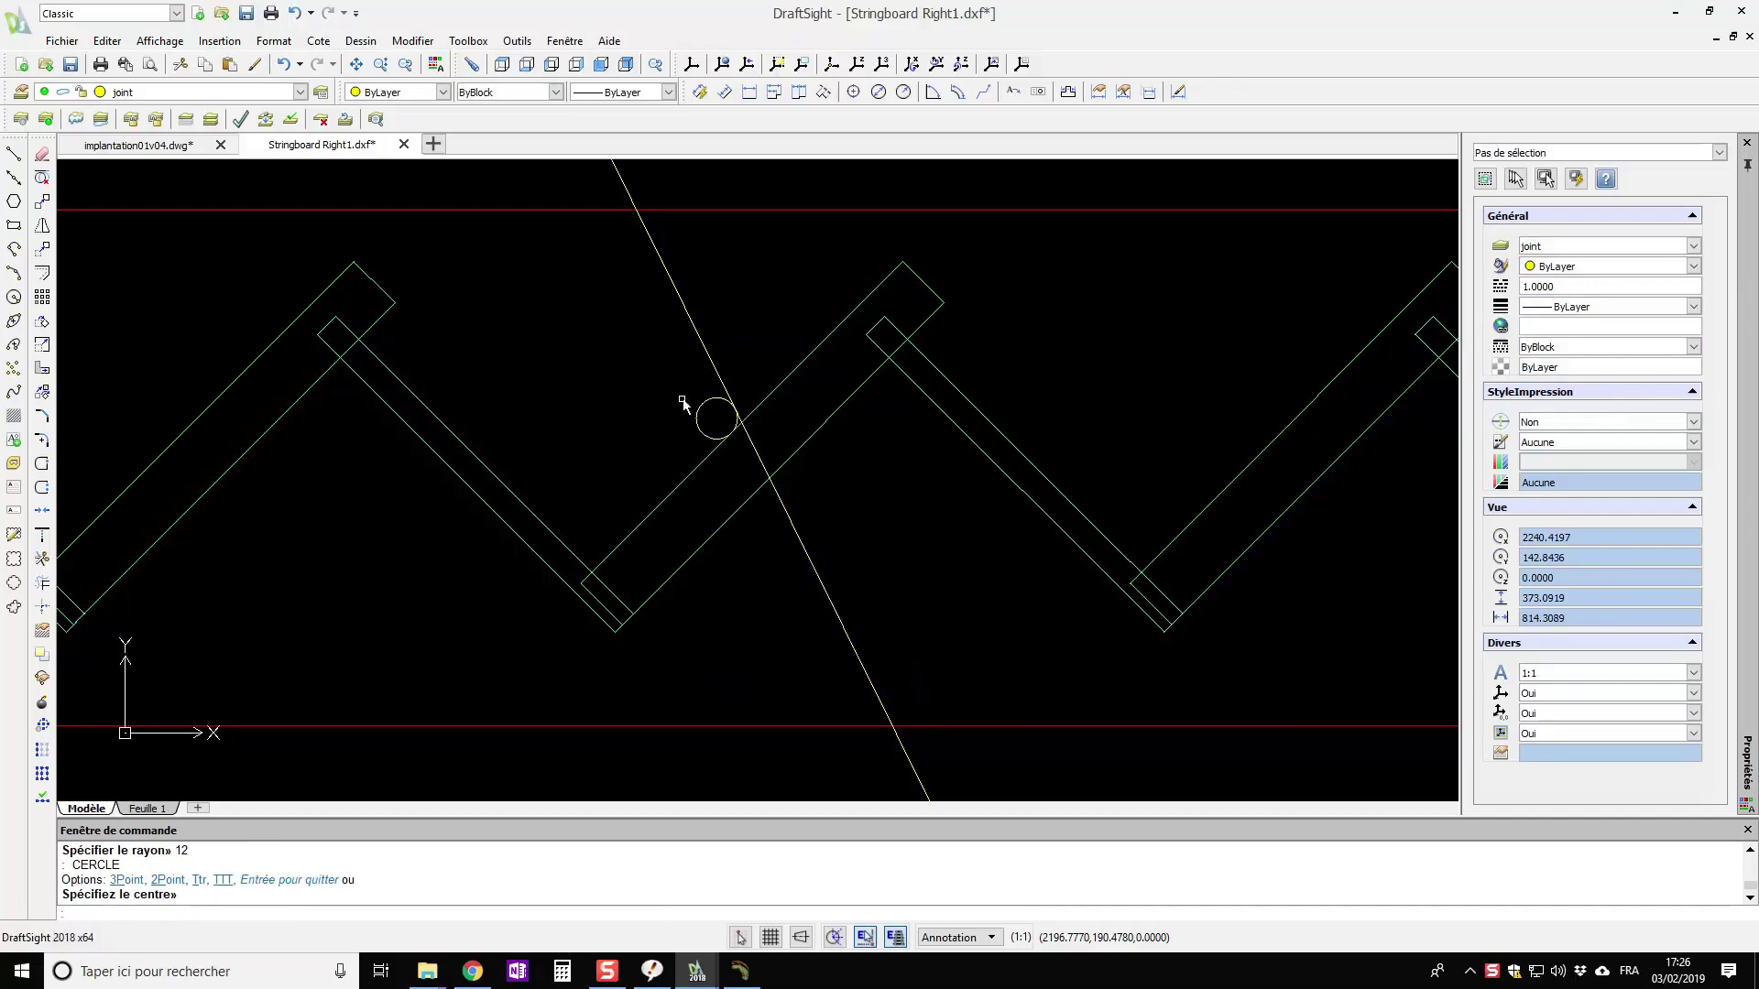
Step: Draw a circle of radius 40 tangent to the small circle and the inclined joint line
{"action": "left_click", "coordinate": [13, 298]}
{"action": "right_click", "coordinate": [589, 339]}
{"action": "left_click", "coordinate": [660, 535]}
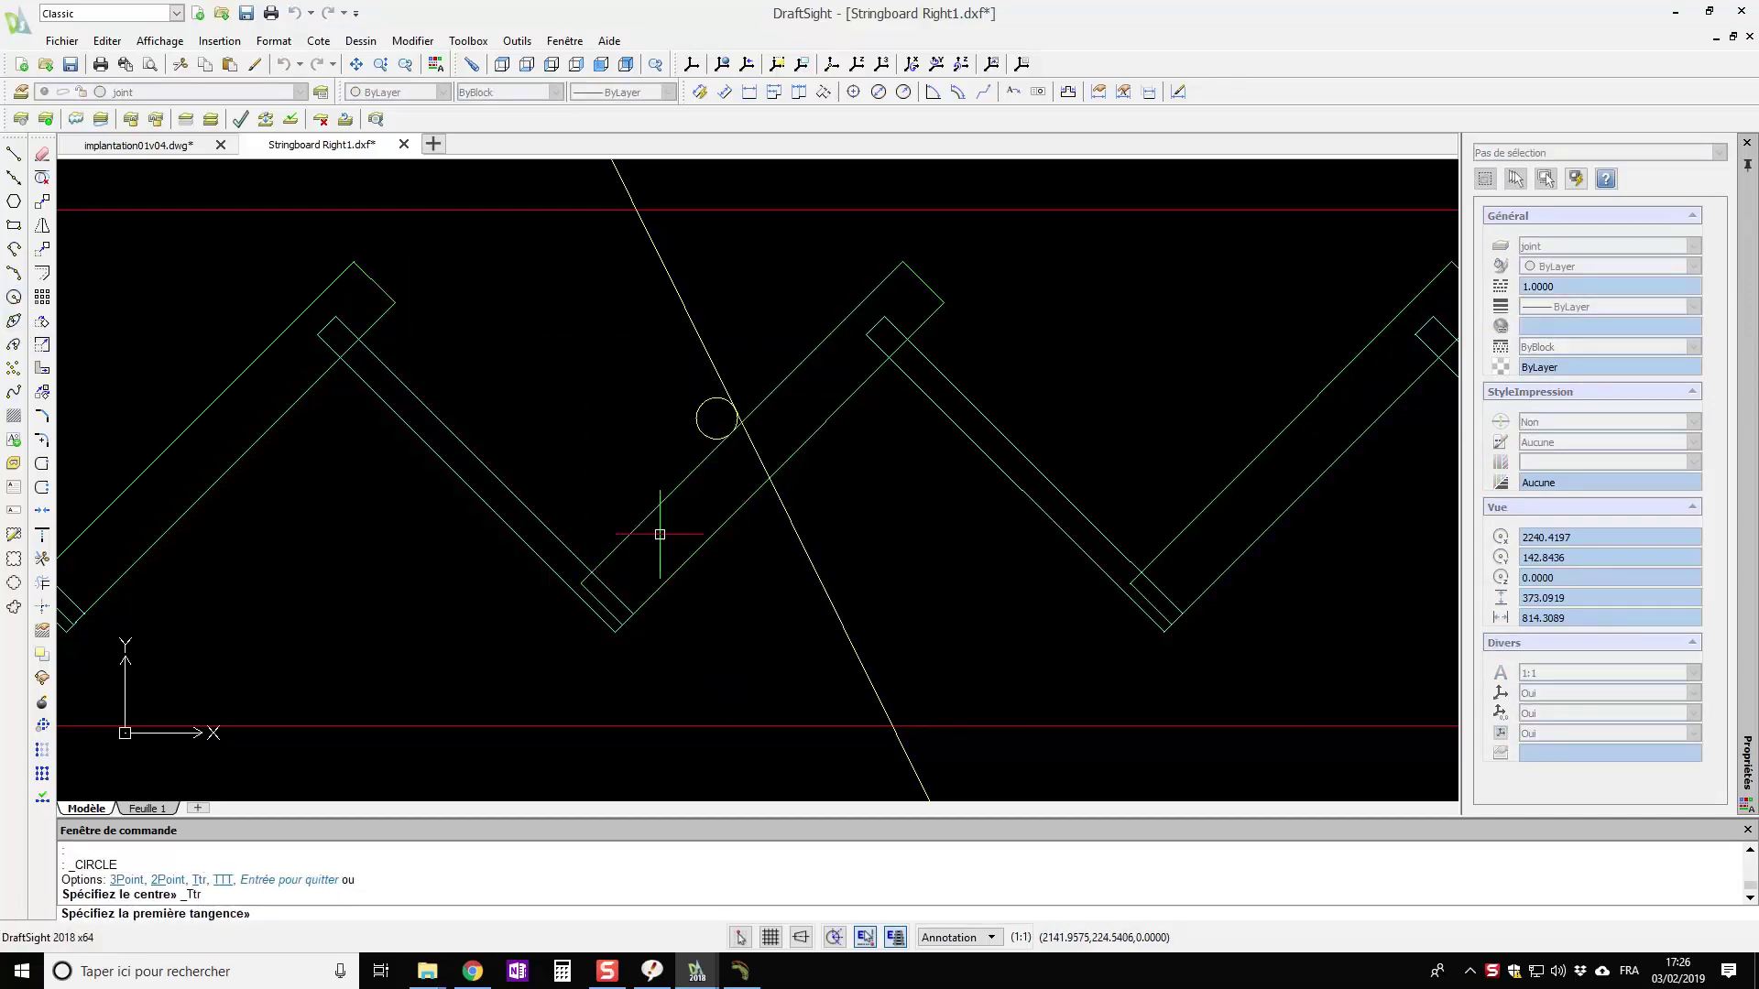
{"action": "left_click", "coordinate": [711, 399]}
{"action": "left_click", "coordinate": [718, 372]}
{"action": "type", "text": "40"}
{"action": "key", "text": "Return"}
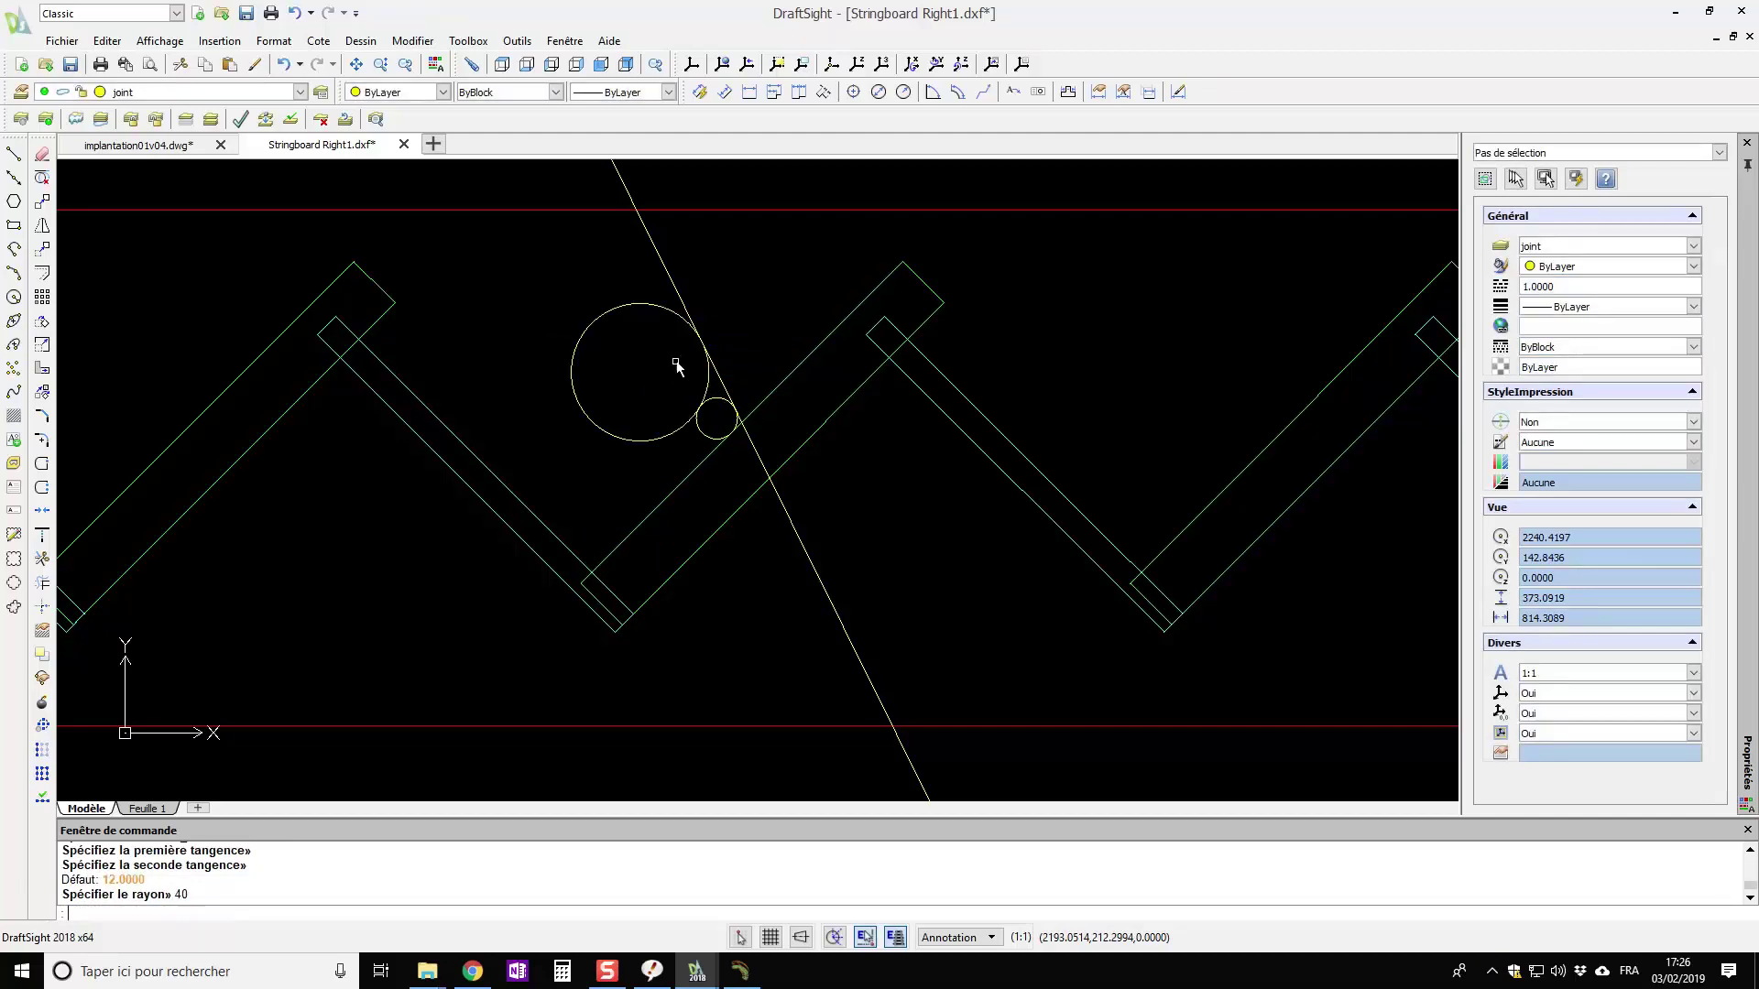
Step: Draw a circle of radius 12 tangent to the upper end of the large circle and the inclined joint line
{"action": "right_click", "coordinate": [677, 364]}
{"action": "left_click", "coordinate": [701, 371]}
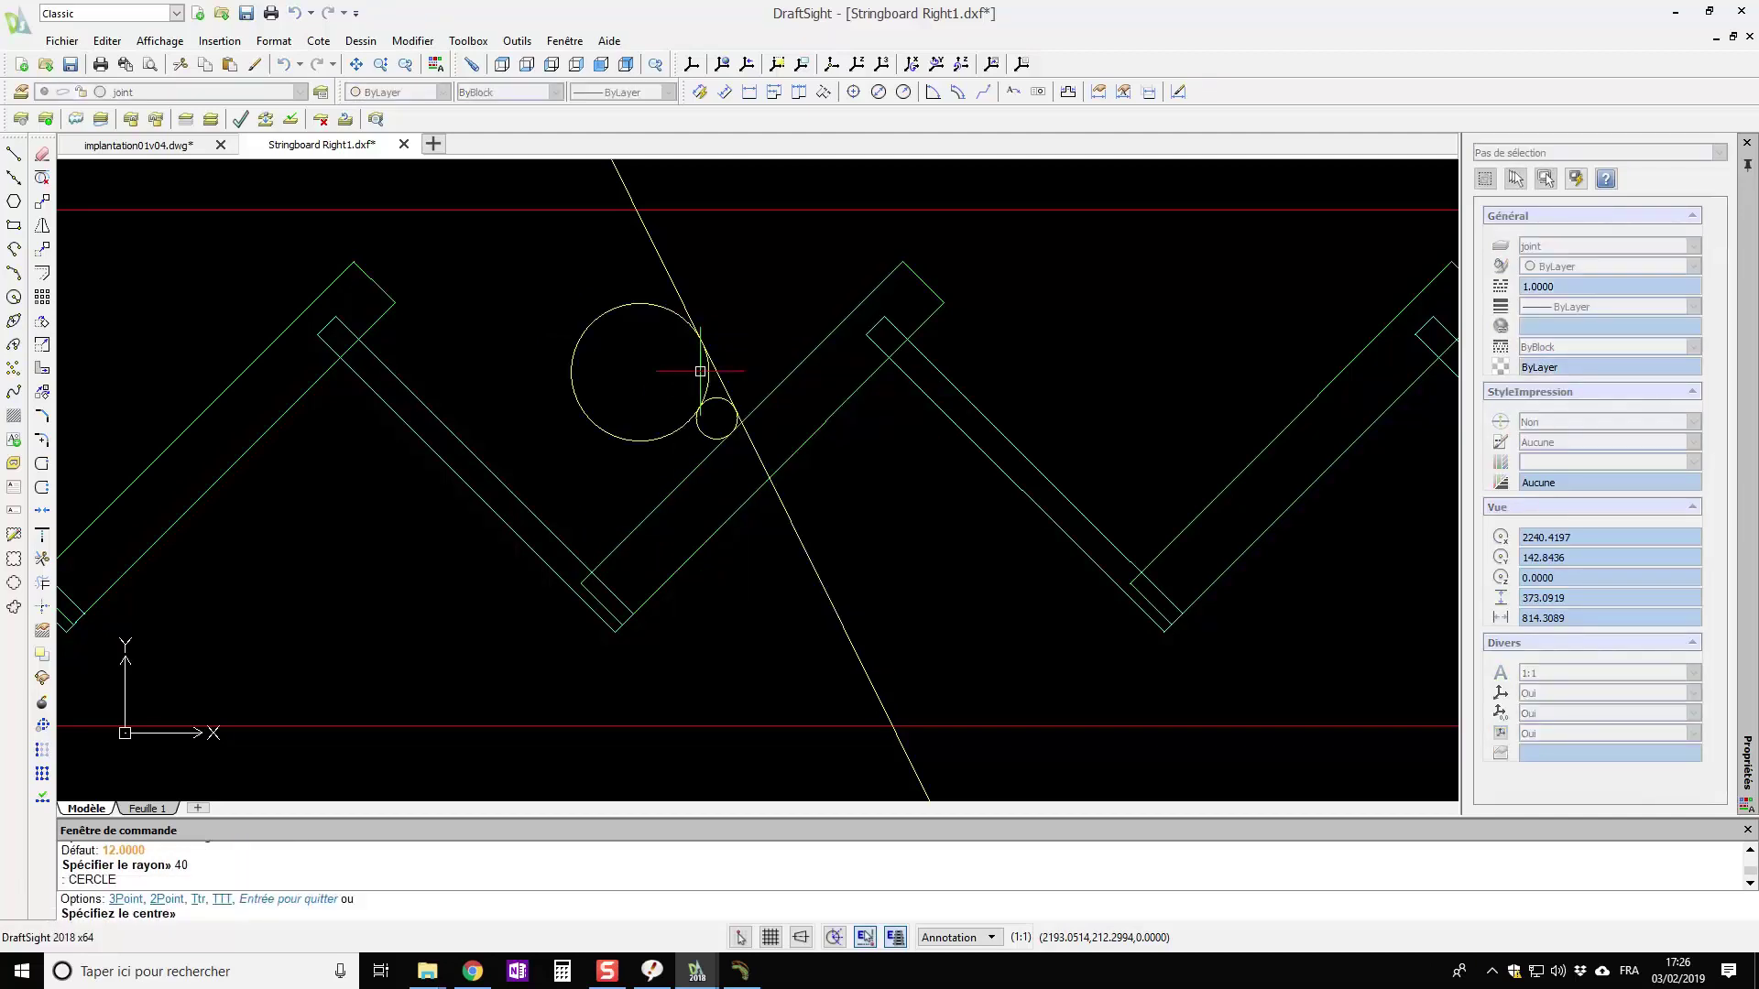
{"action": "right_click", "coordinate": [701, 371]}
{"action": "left_click", "coordinate": [747, 577]}
{"action": "left_click", "coordinate": [667, 280]}
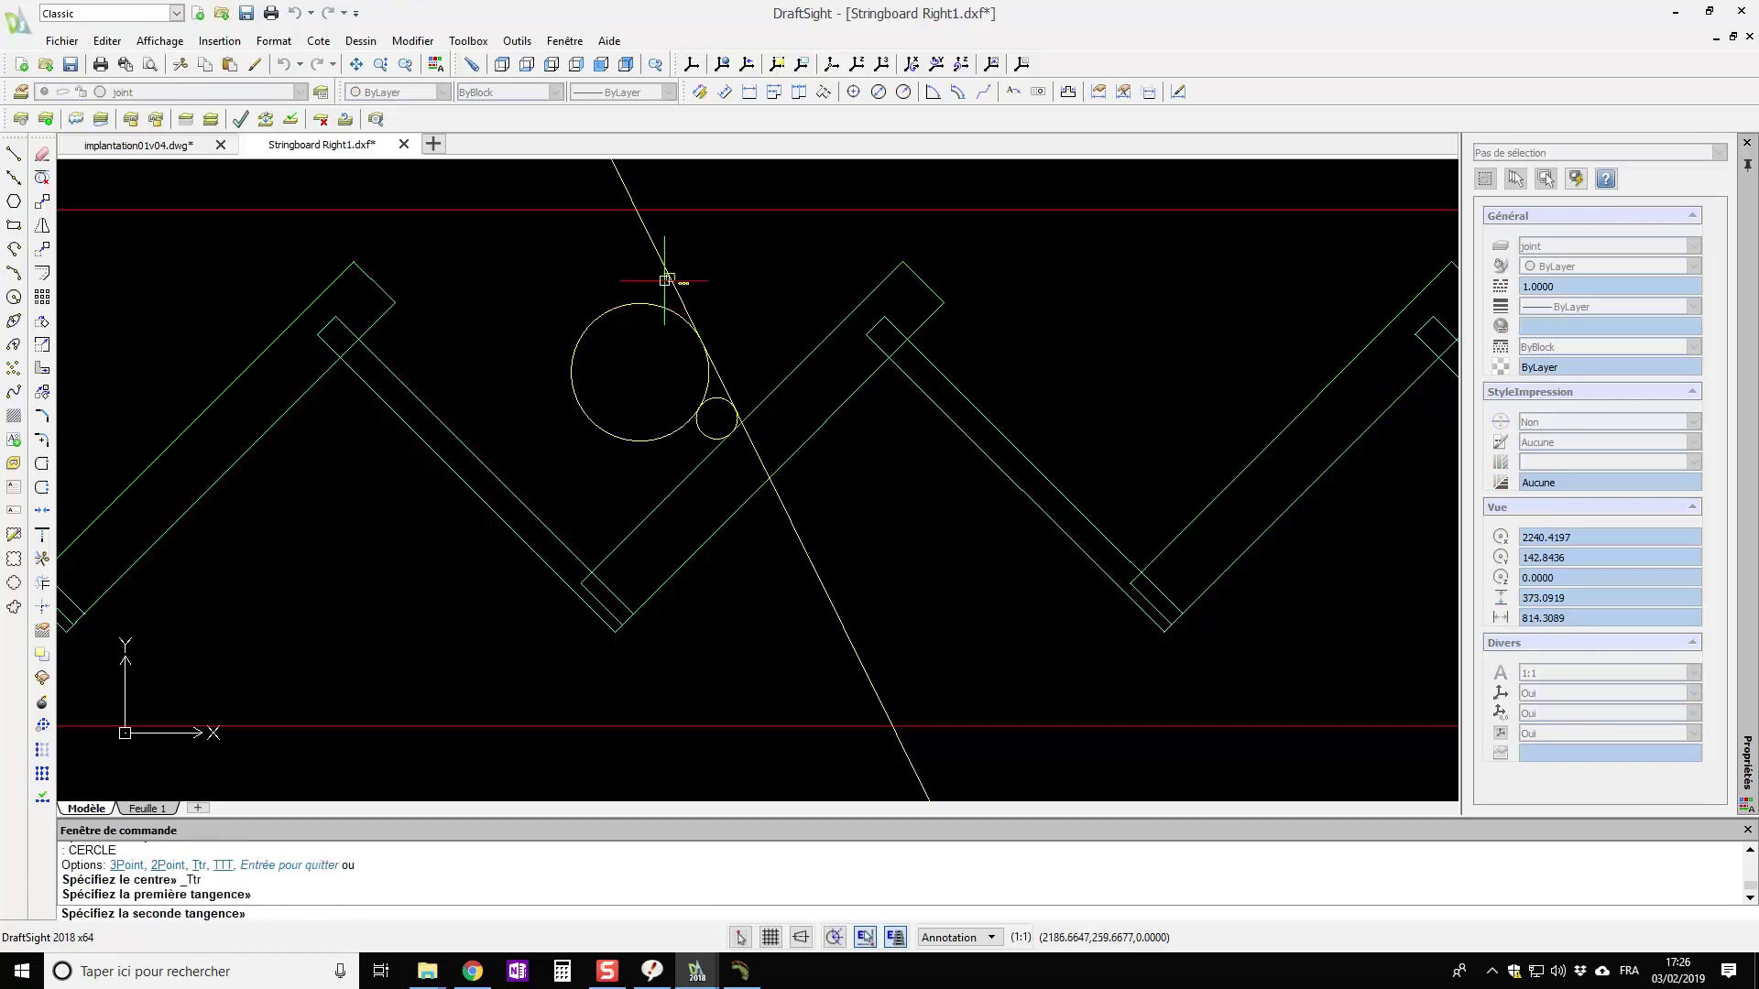
{"action": "left_click", "coordinate": [667, 279]}
{"action": "type", "text": "12"}
{"action": "key", "text": "Return"}
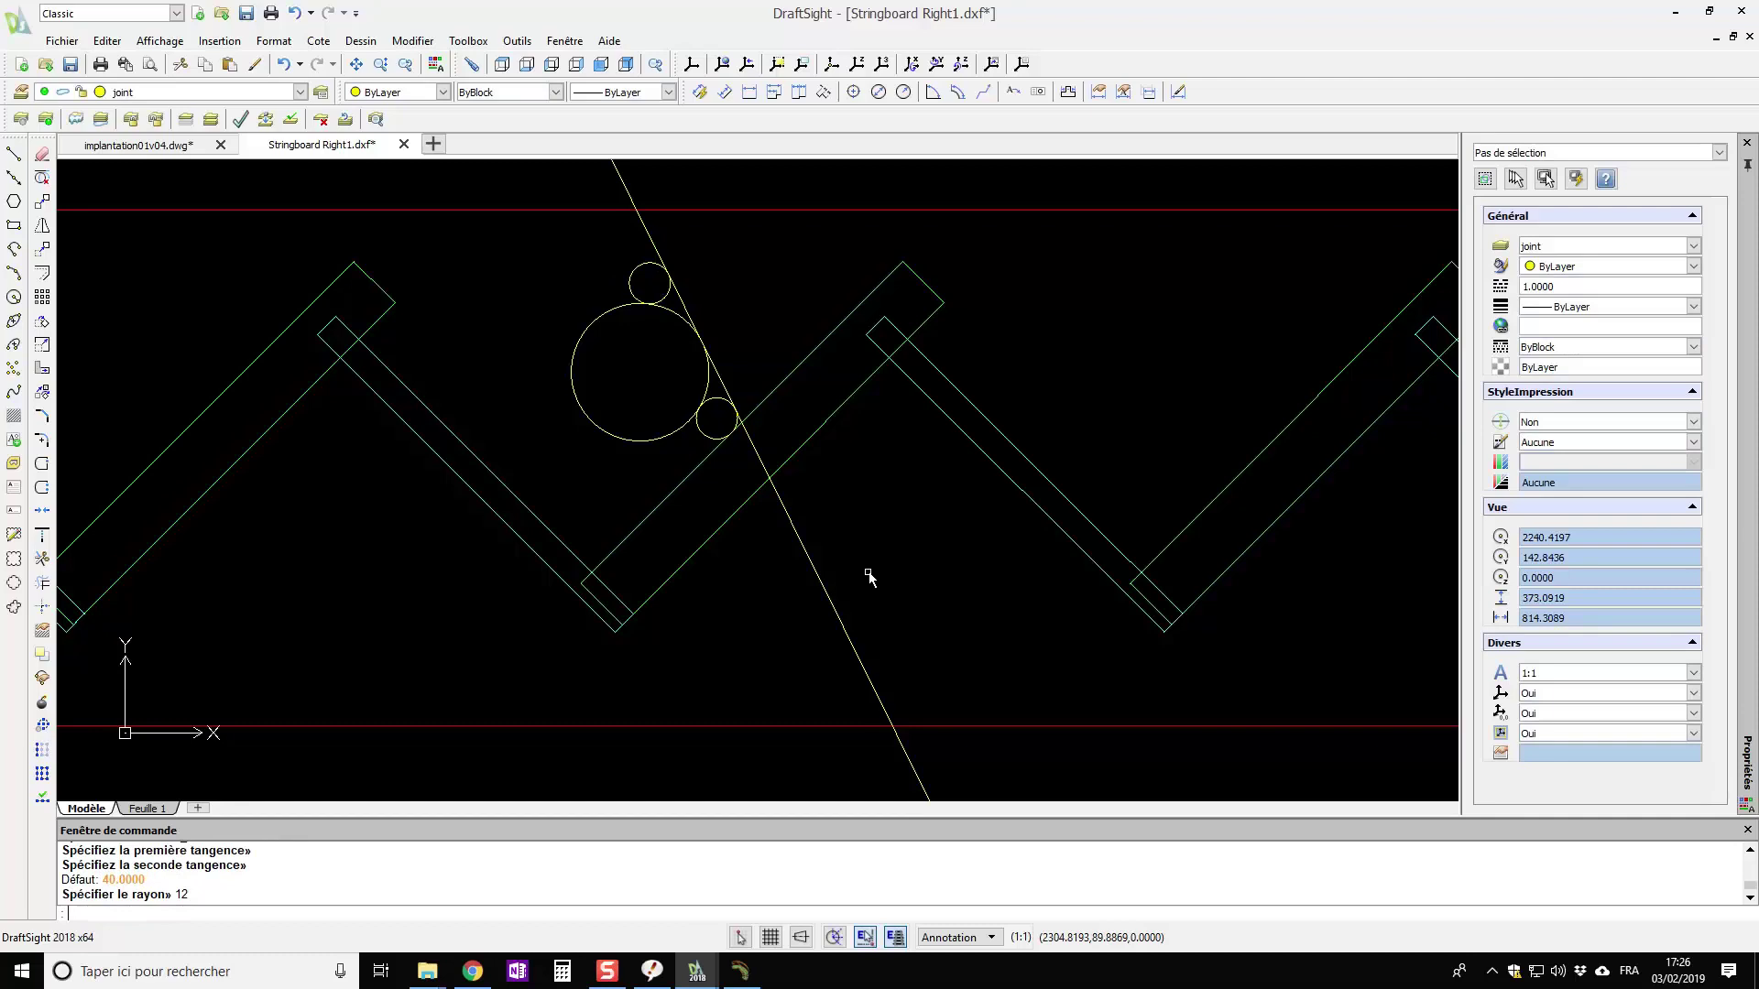
Step: Draw a circle of radius 12 tangent to the tread housing's lower edge and the opposite side of the joint line
{"action": "right_click", "coordinate": [898, 504]}
{"action": "left_click", "coordinate": [925, 514]}
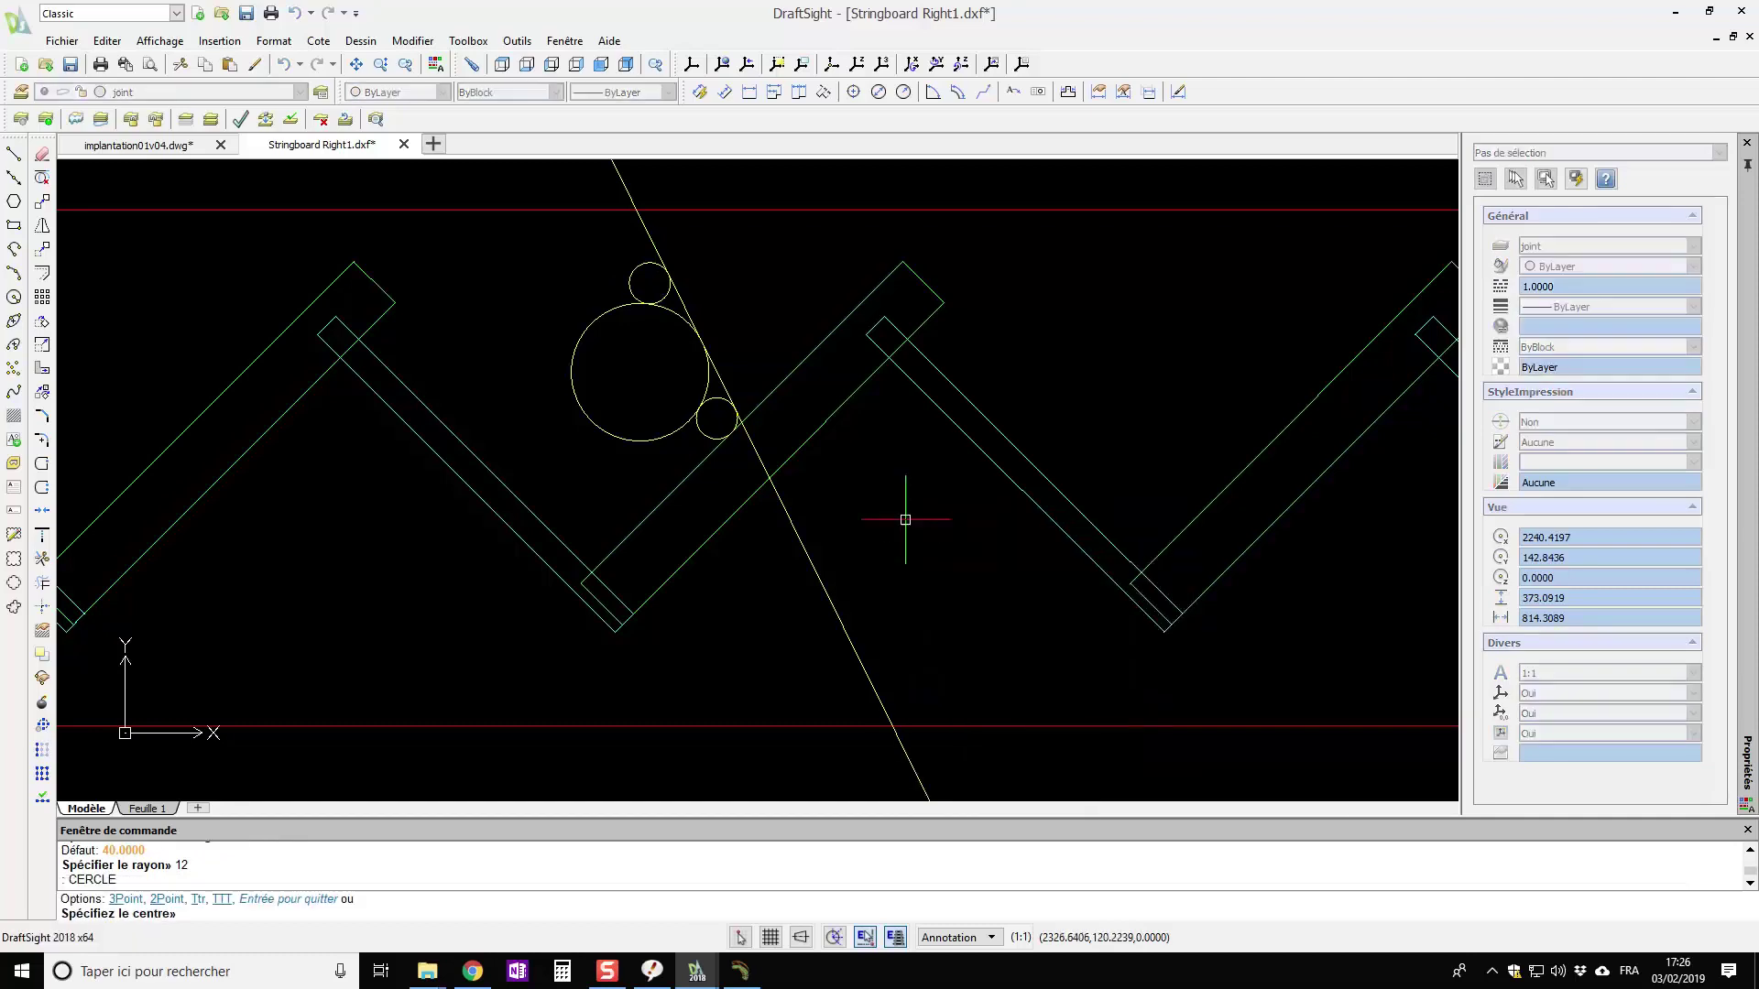
{"action": "right_click", "coordinate": [784, 464]}
{"action": "left_click", "coordinate": [839, 671]}
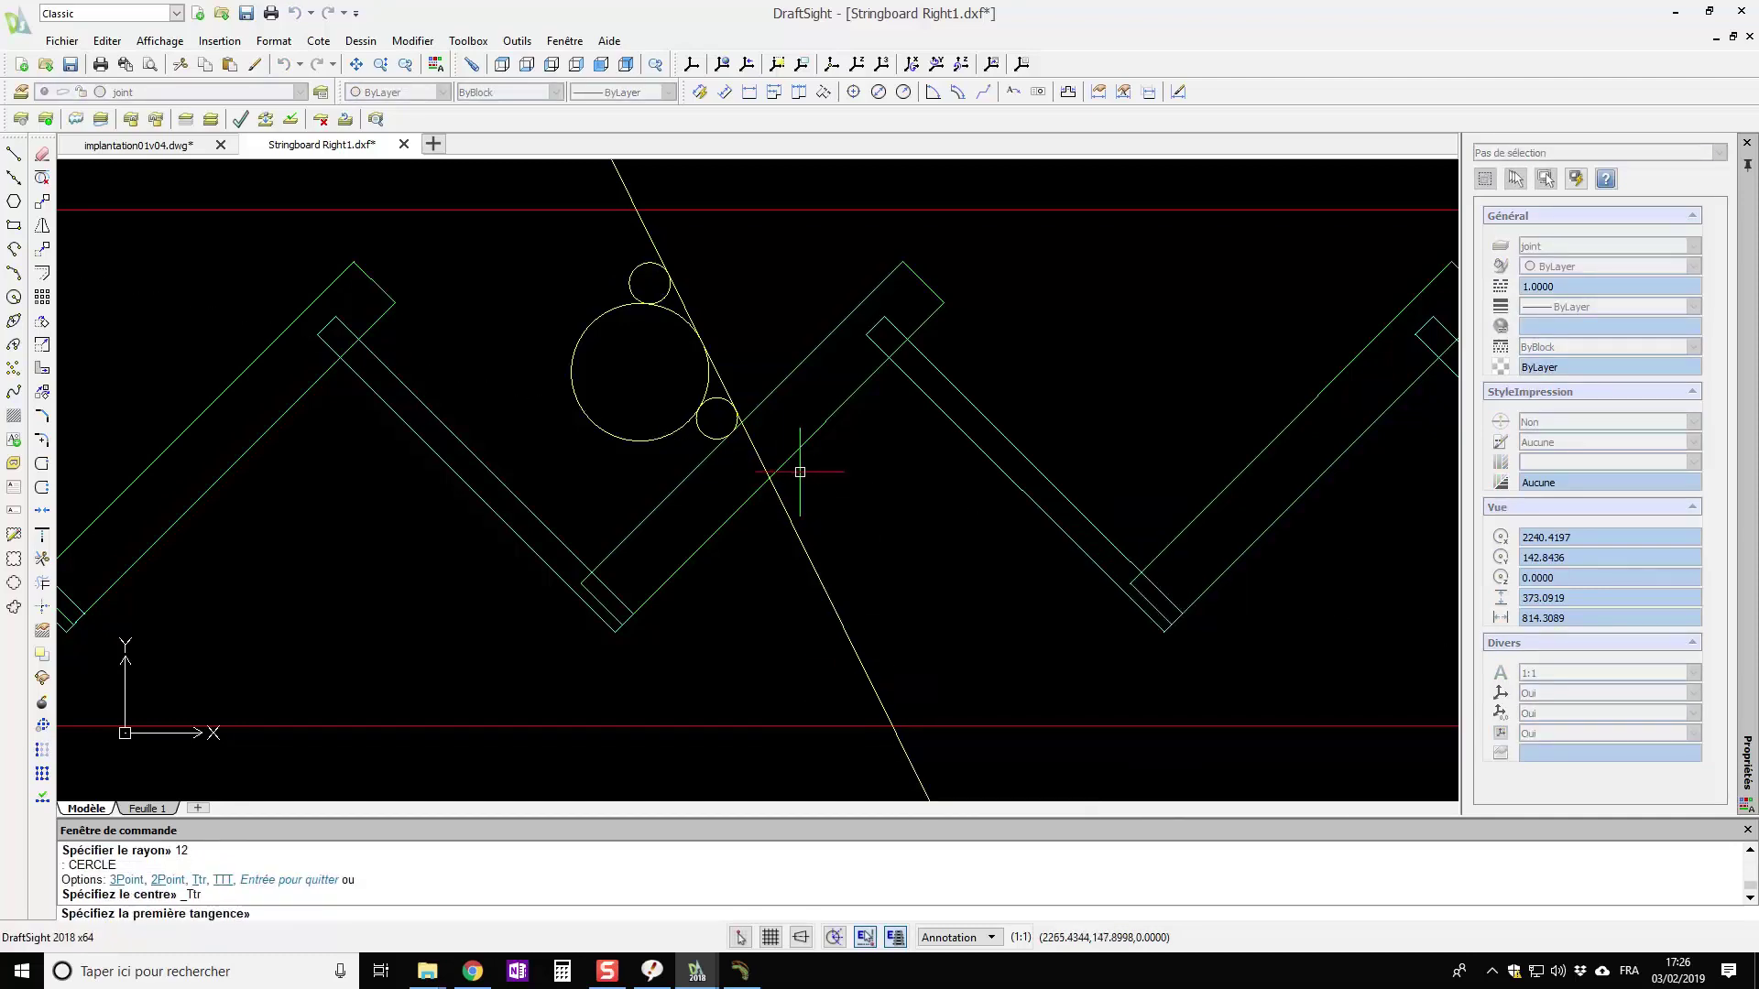
{"action": "left_click", "coordinate": [794, 474]}
{"action": "left_click", "coordinate": [787, 501]}
{"action": "type", "text": "12"}
{"action": "key", "text": "Return"}
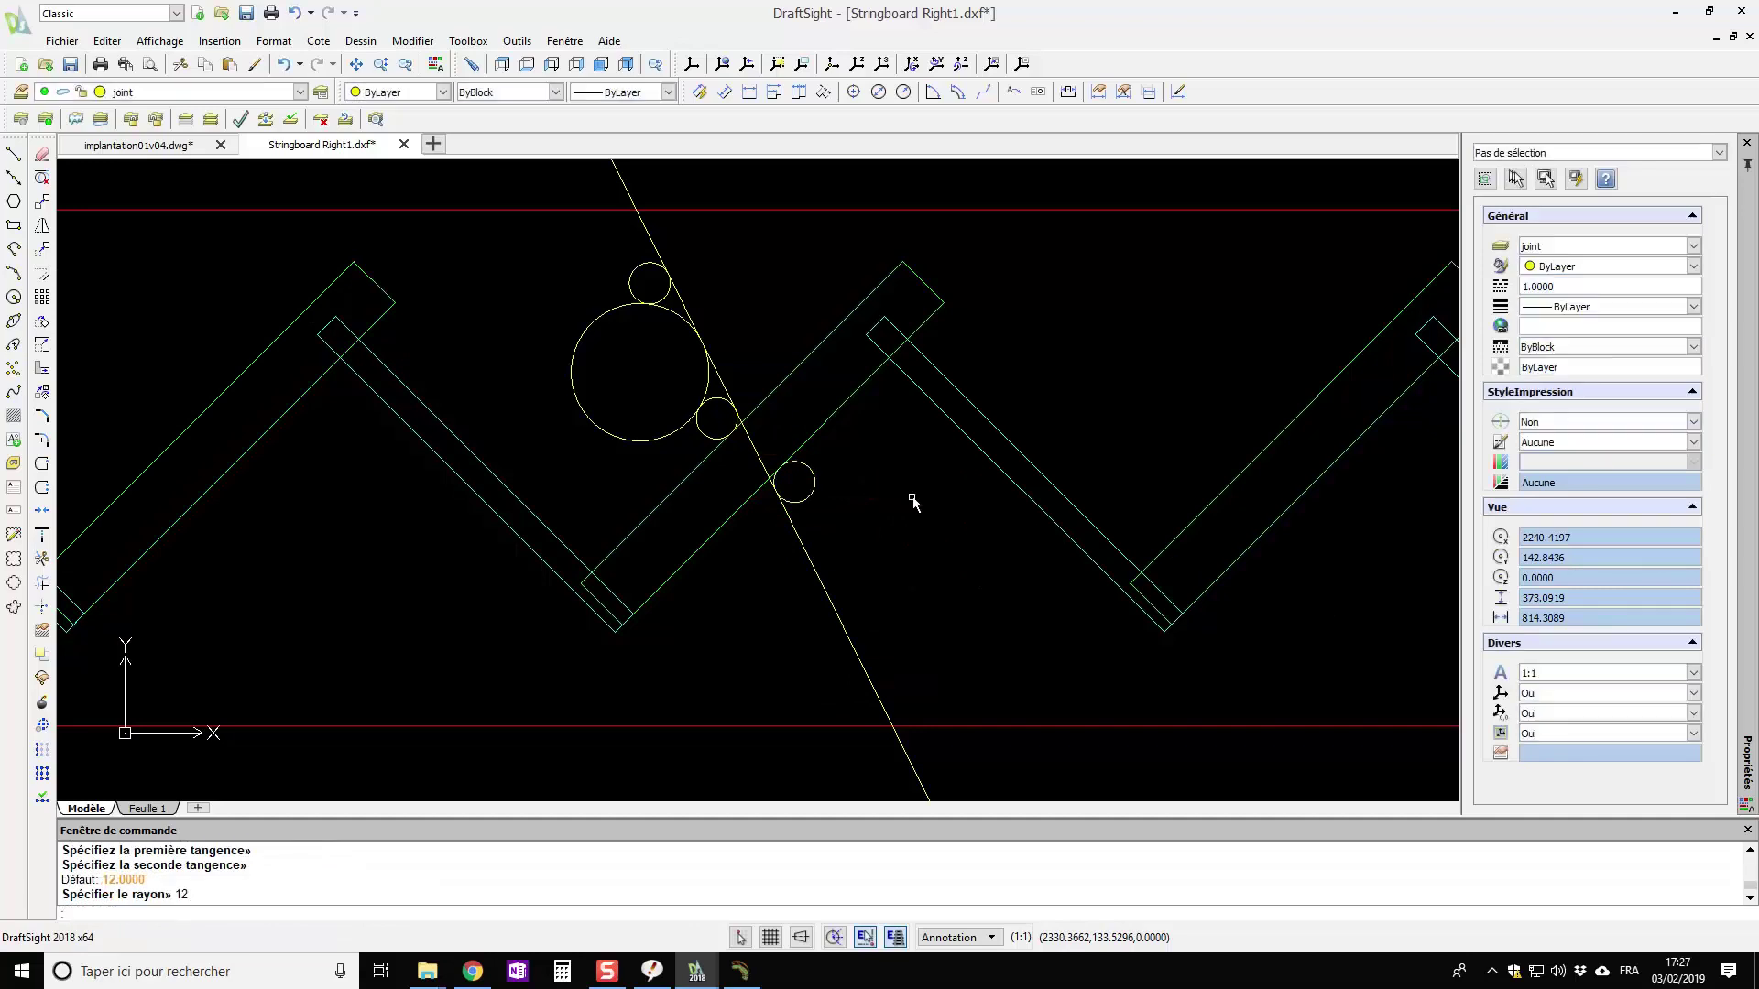
Step: Draw a circle of radius 40 tangent to the small circle below the tread housing and the joint line
{"action": "right_click", "coordinate": [913, 498]}
{"action": "left_click", "coordinate": [931, 510]}
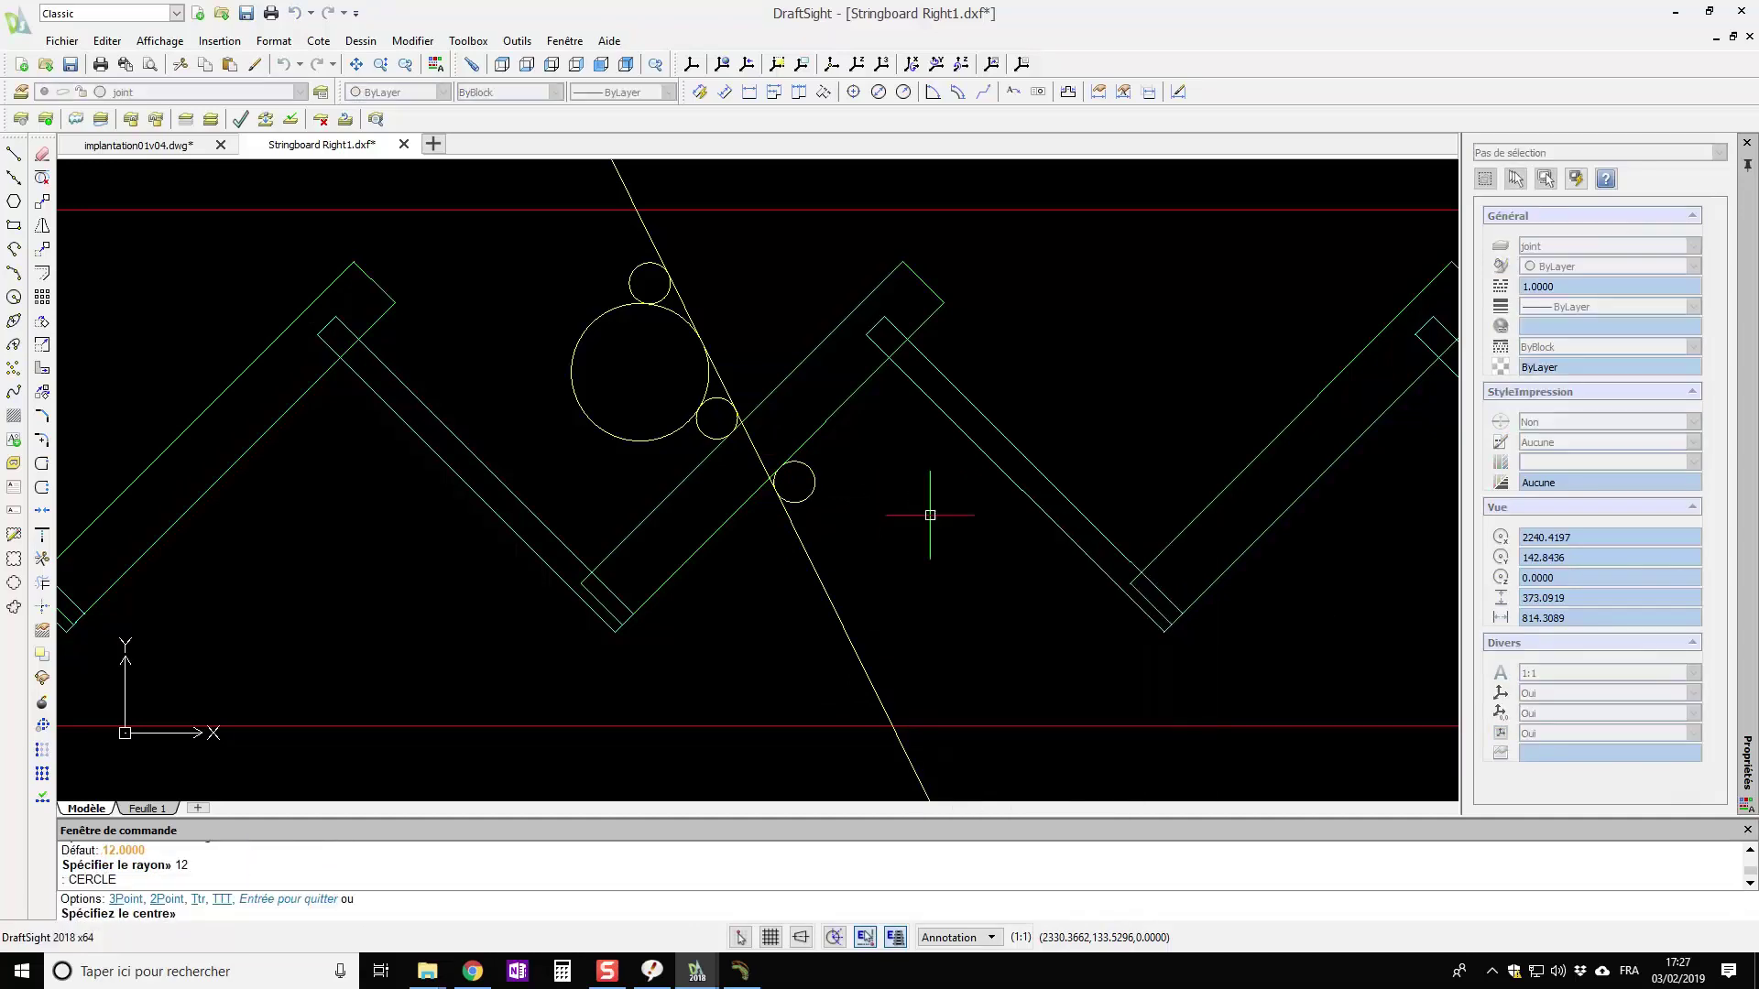
{"action": "right_click", "coordinate": [866, 465]}
{"action": "left_click", "coordinate": [906, 664]}
{"action": "left_click", "coordinate": [799, 501]}
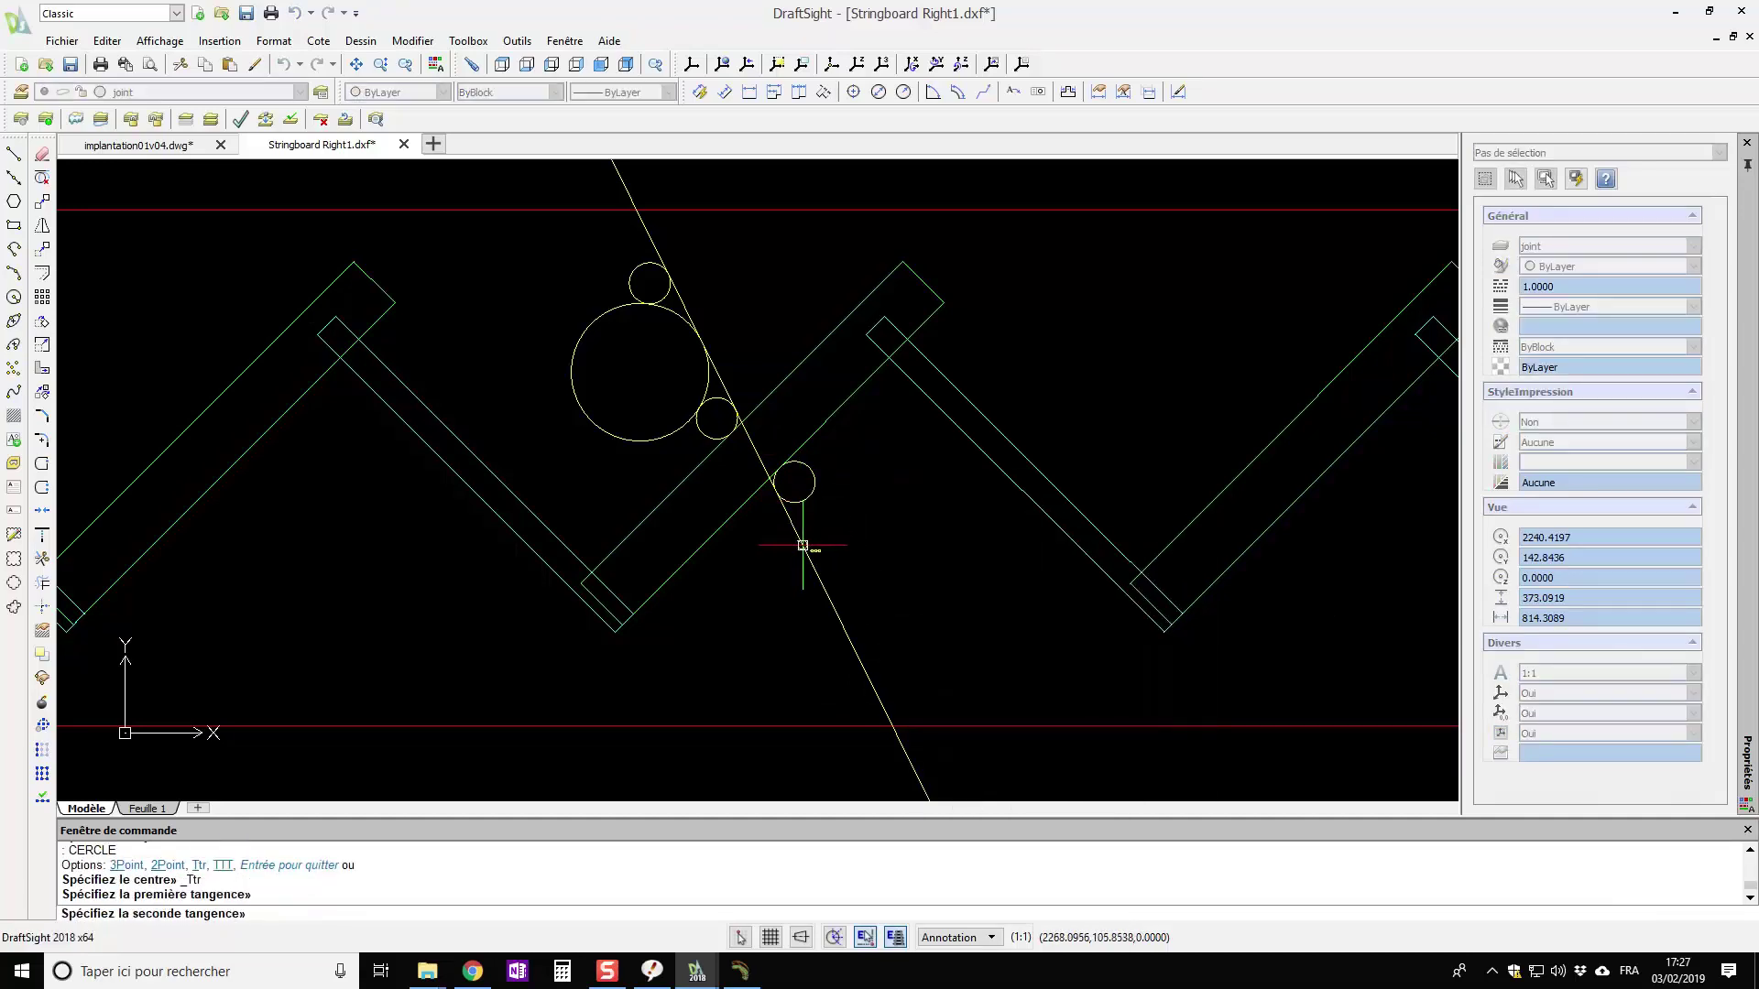
{"action": "left_click", "coordinate": [804, 539]}
{"action": "type", "text": "40"}
{"action": "key", "text": "Return"}
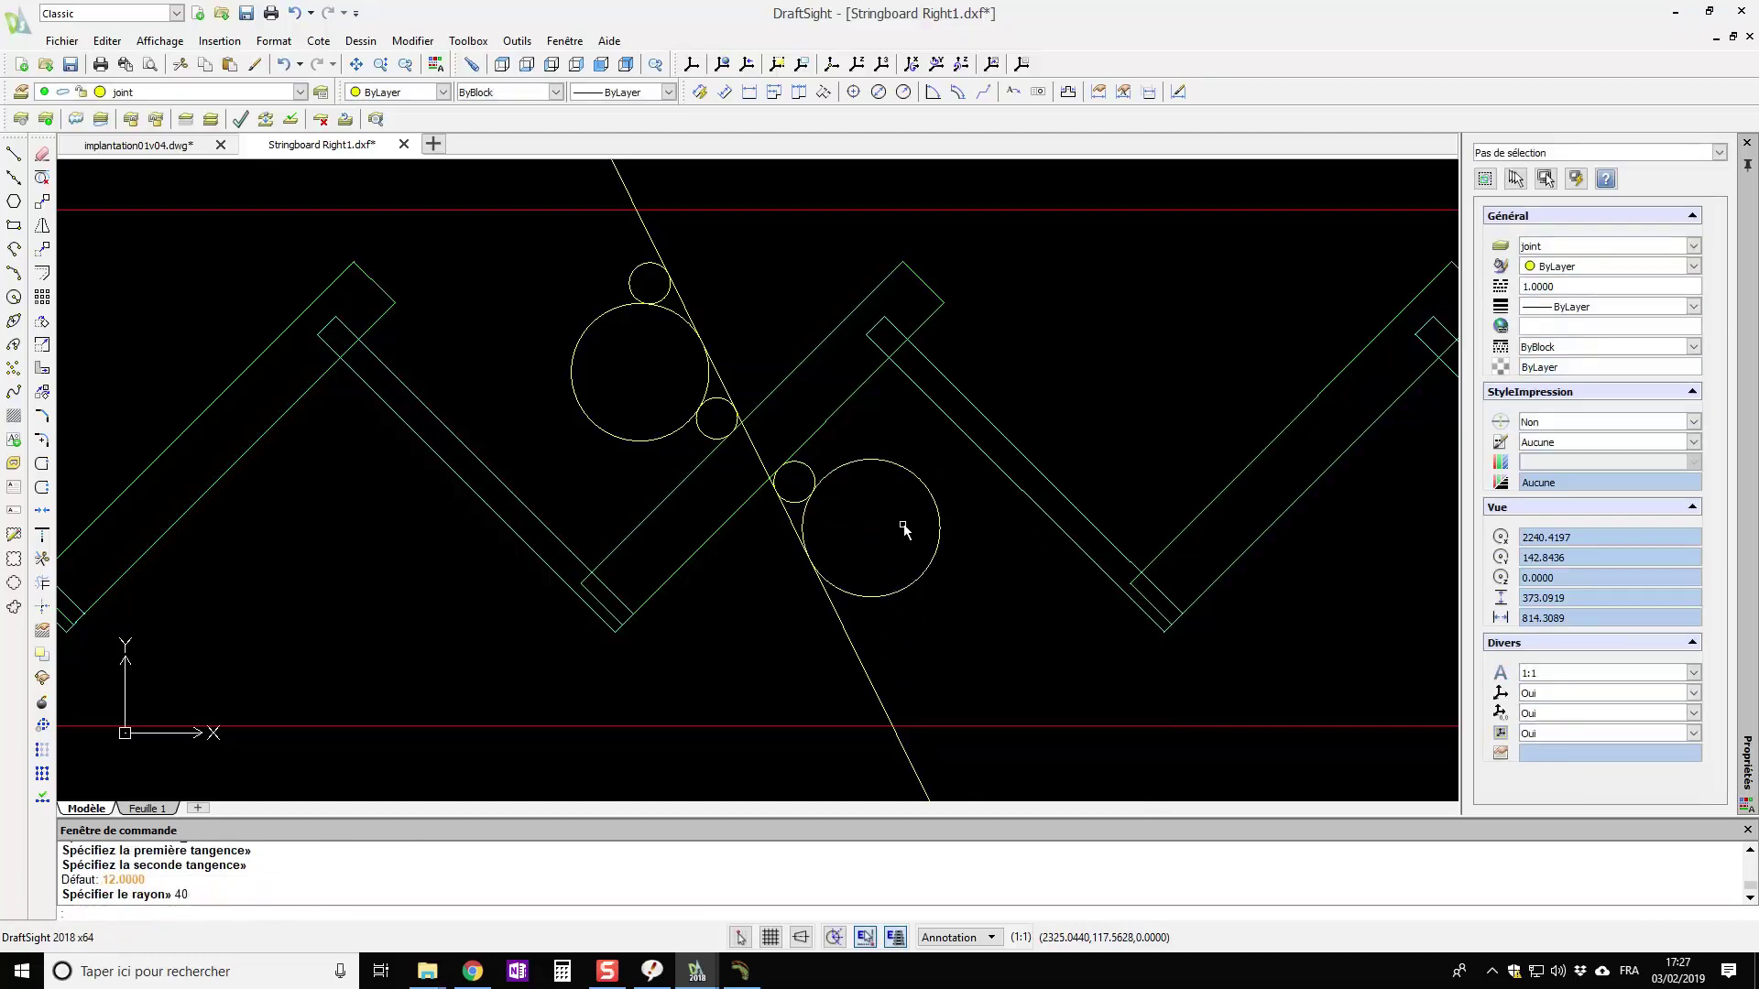
Step: Draw a circle of radius 12 tangent to the underside of the lower large circle and the joint line
{"action": "right_click", "coordinate": [903, 525]}
{"action": "left_click", "coordinate": [933, 534]}
{"action": "right_click", "coordinate": [933, 533]}
{"action": "key", "text": "Escape"}
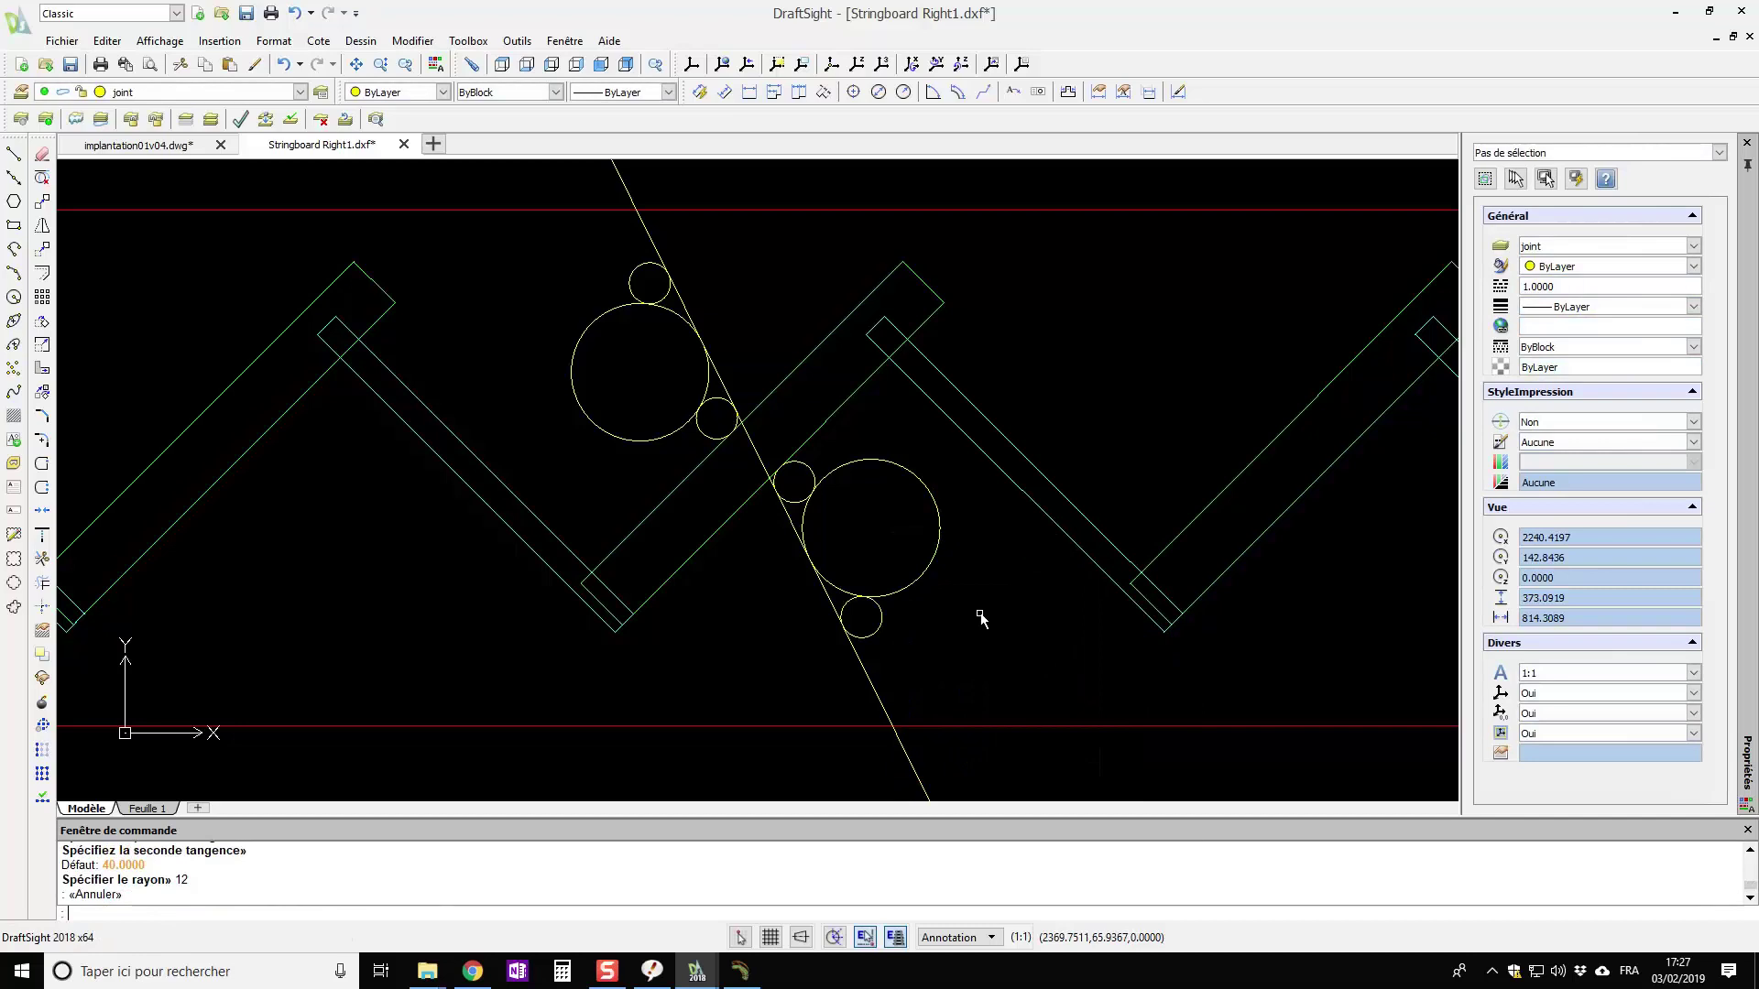
Step: Trim the inclined joint line to the stringboard's upper and lower edges
{"action": "type", "text": "aj"}
{"action": "key", "text": "Return"}
{"action": "left_click", "coordinate": [821, 212]}
{"action": "key", "text": "Return"}
{"action": "left_click", "coordinate": [626, 188]}
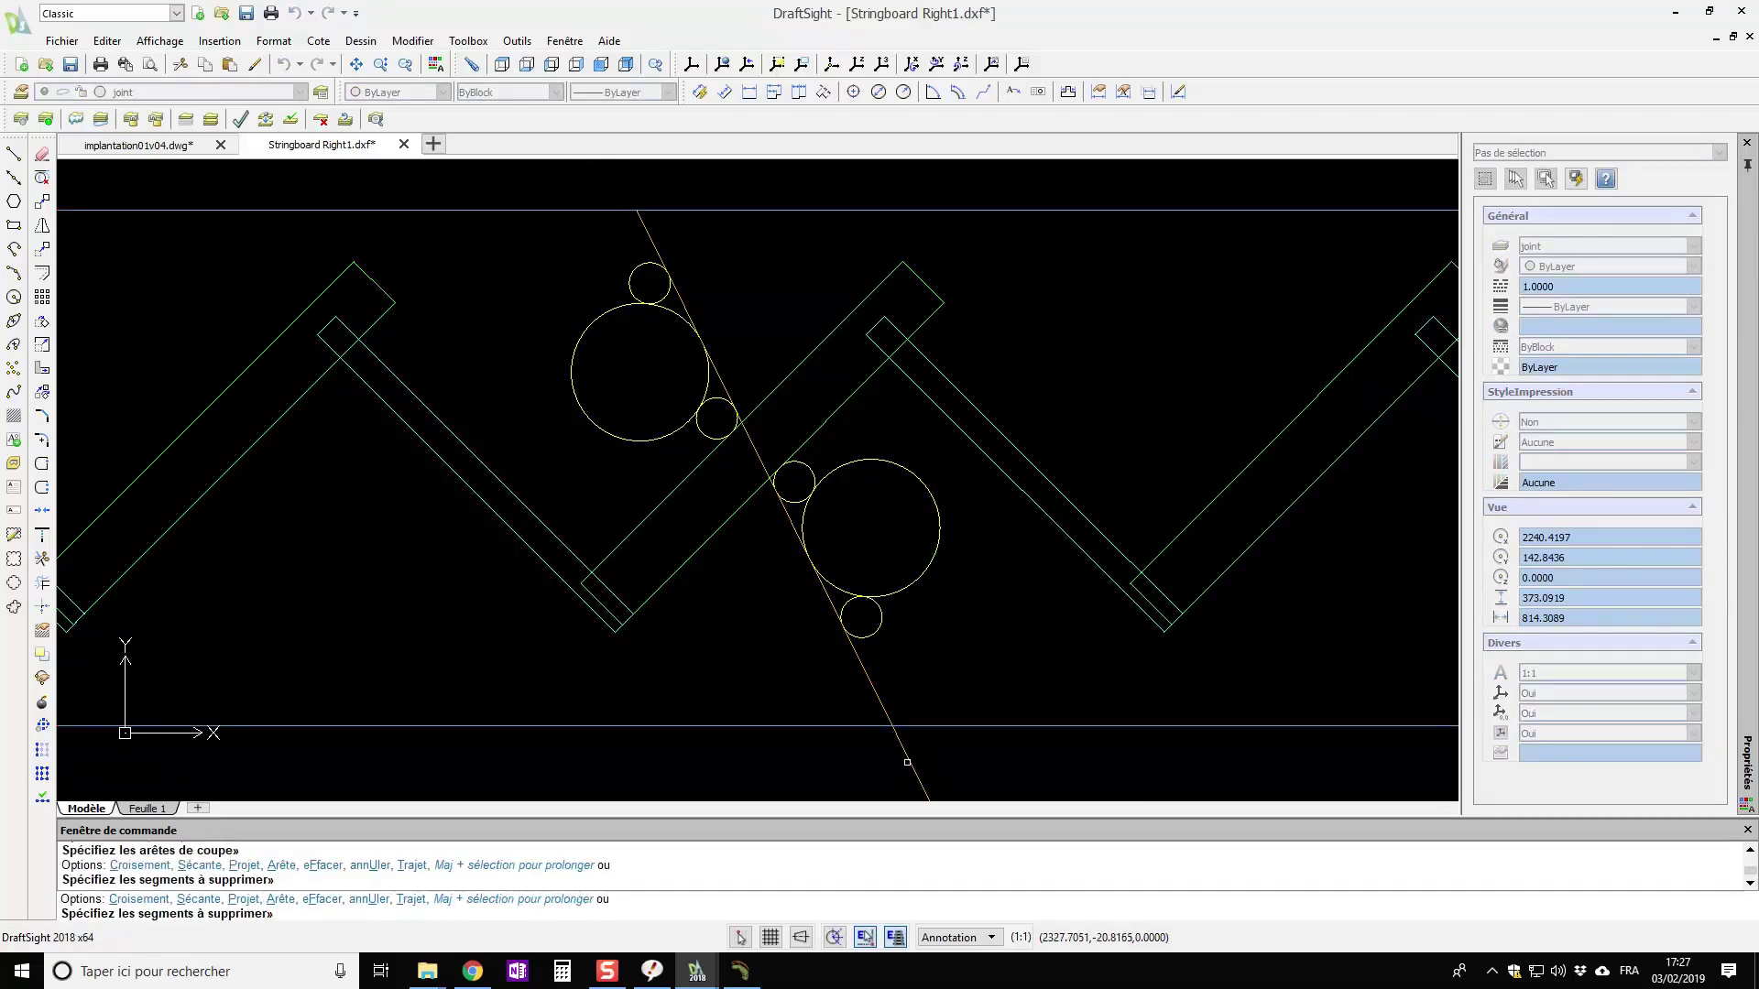
{"action": "left_click", "coordinate": [907, 762]}
{"action": "key", "text": "Return"}
Step: Trim the four small circles to fillet arcs, using the joint line and all the circles as cutting edges
{"action": "key", "text": "Return"}
{"action": "left_click", "coordinate": [954, 473]}
{"action": "left_click", "coordinate": [804, 632]}
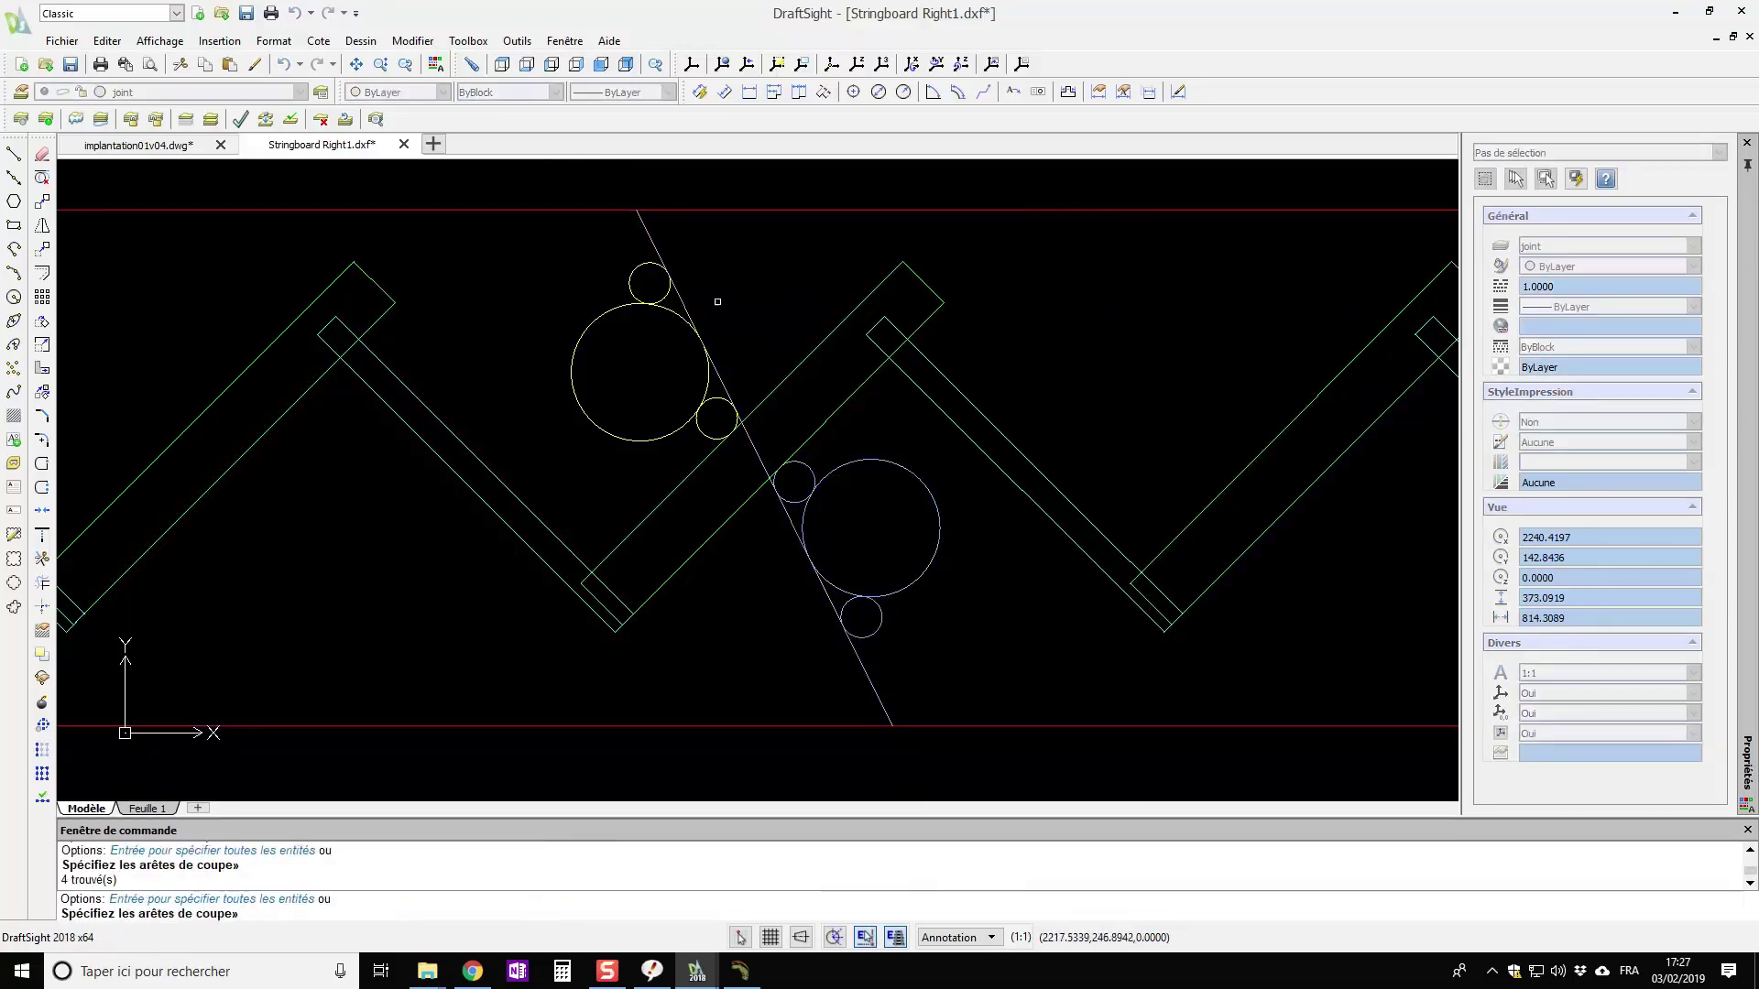
{"action": "left_click", "coordinate": [721, 244]}
{"action": "left_click", "coordinate": [587, 412]}
{"action": "key", "text": "Return"}
{"action": "left_click", "coordinate": [644, 266]}
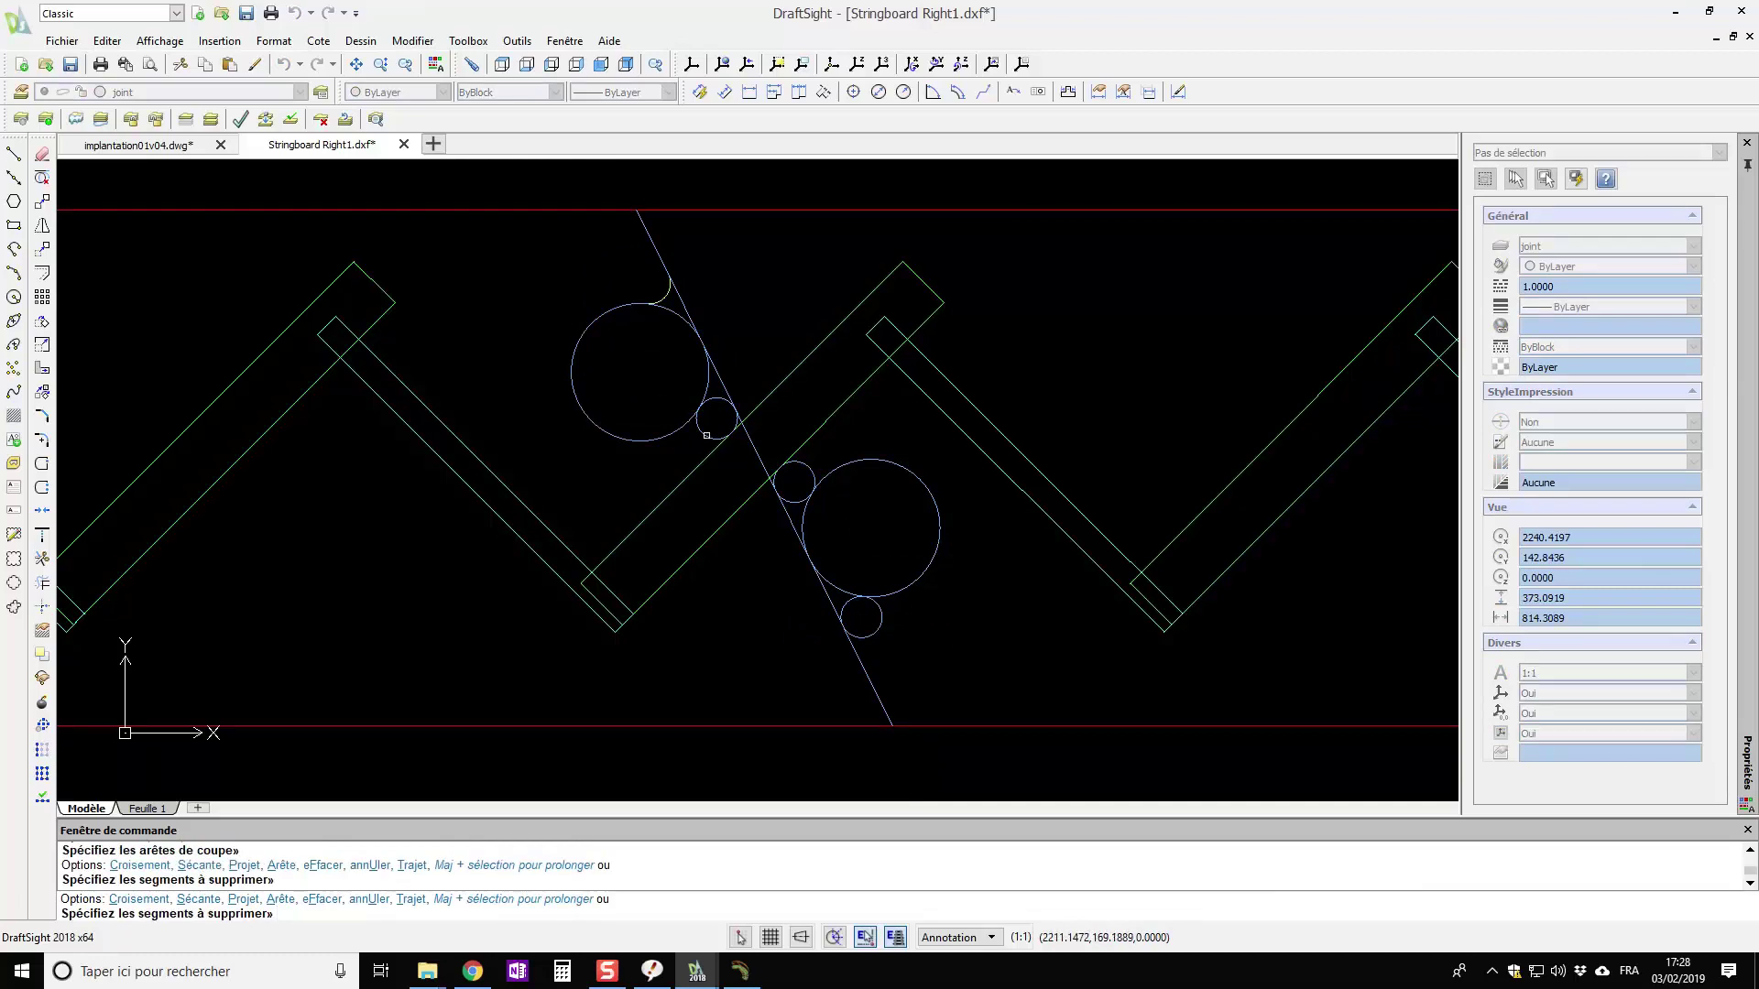
{"action": "left_click", "coordinate": [706, 435]}
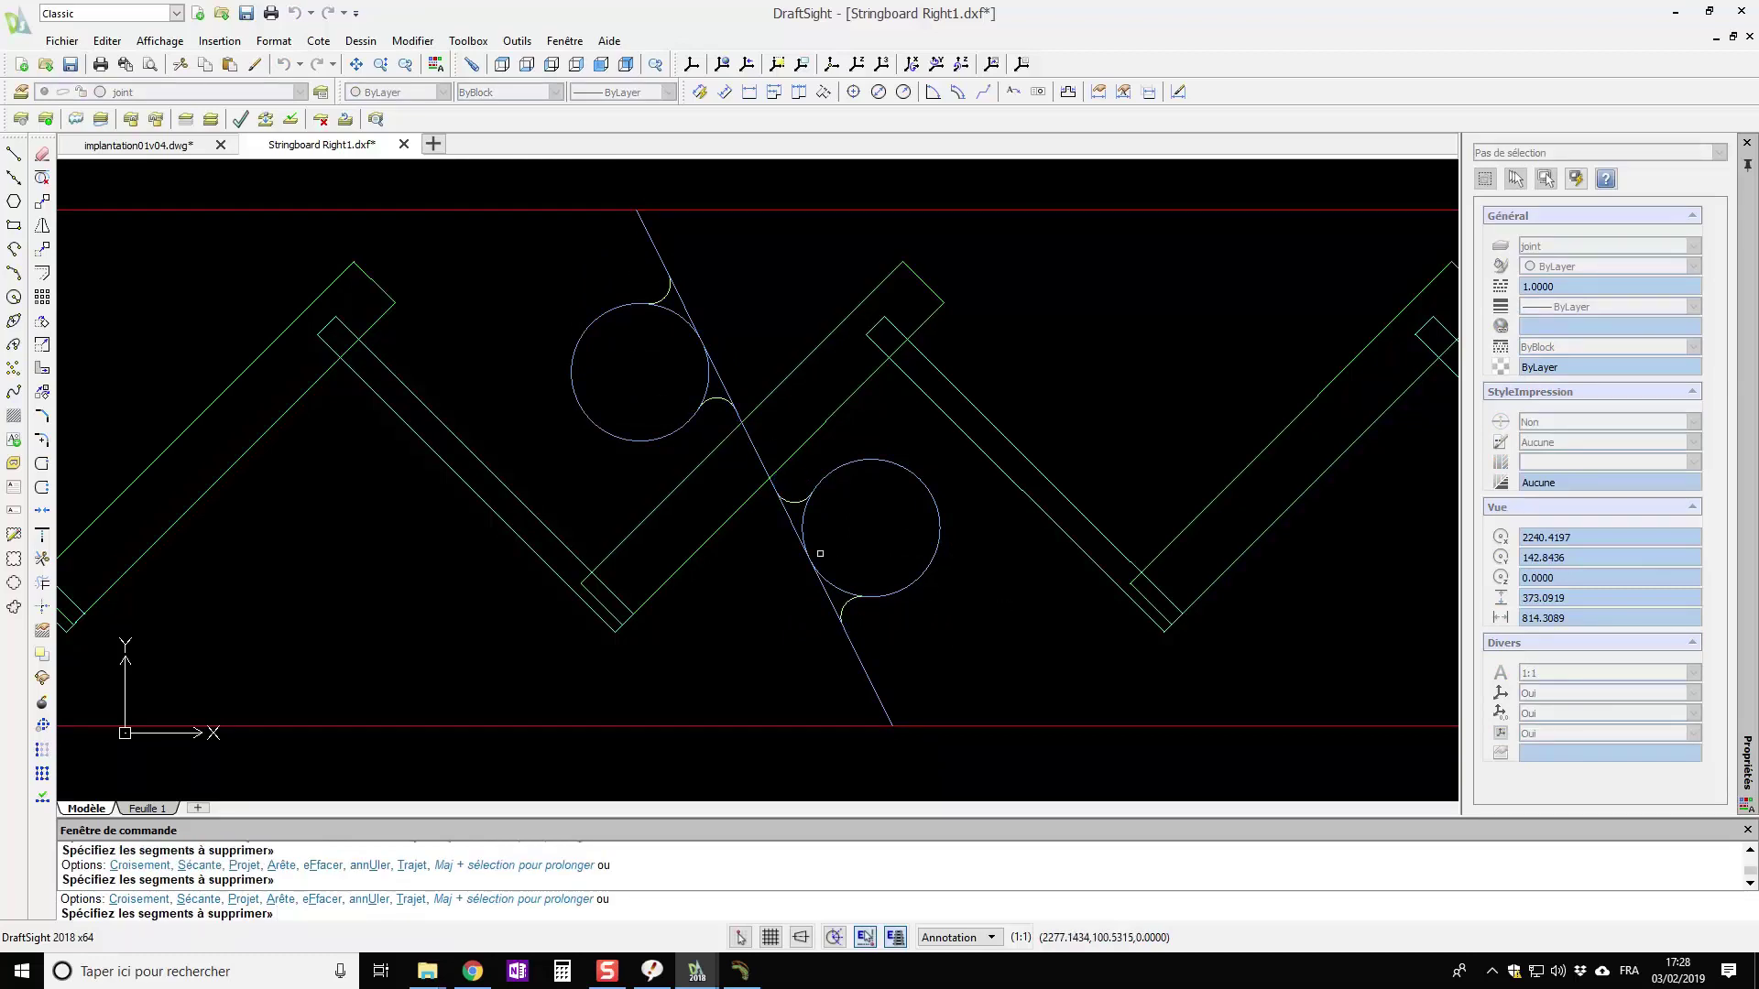
Step: Trim the inner arcs of both large circles and the joint line segments crossing them to leave the puzzle-shaped joint profile
{"action": "left_click", "coordinate": [828, 529]}
{"action": "left_click", "coordinate": [790, 581]}
{"action": "left_click", "coordinate": [726, 296]}
{"action": "left_click", "coordinate": [685, 348]}
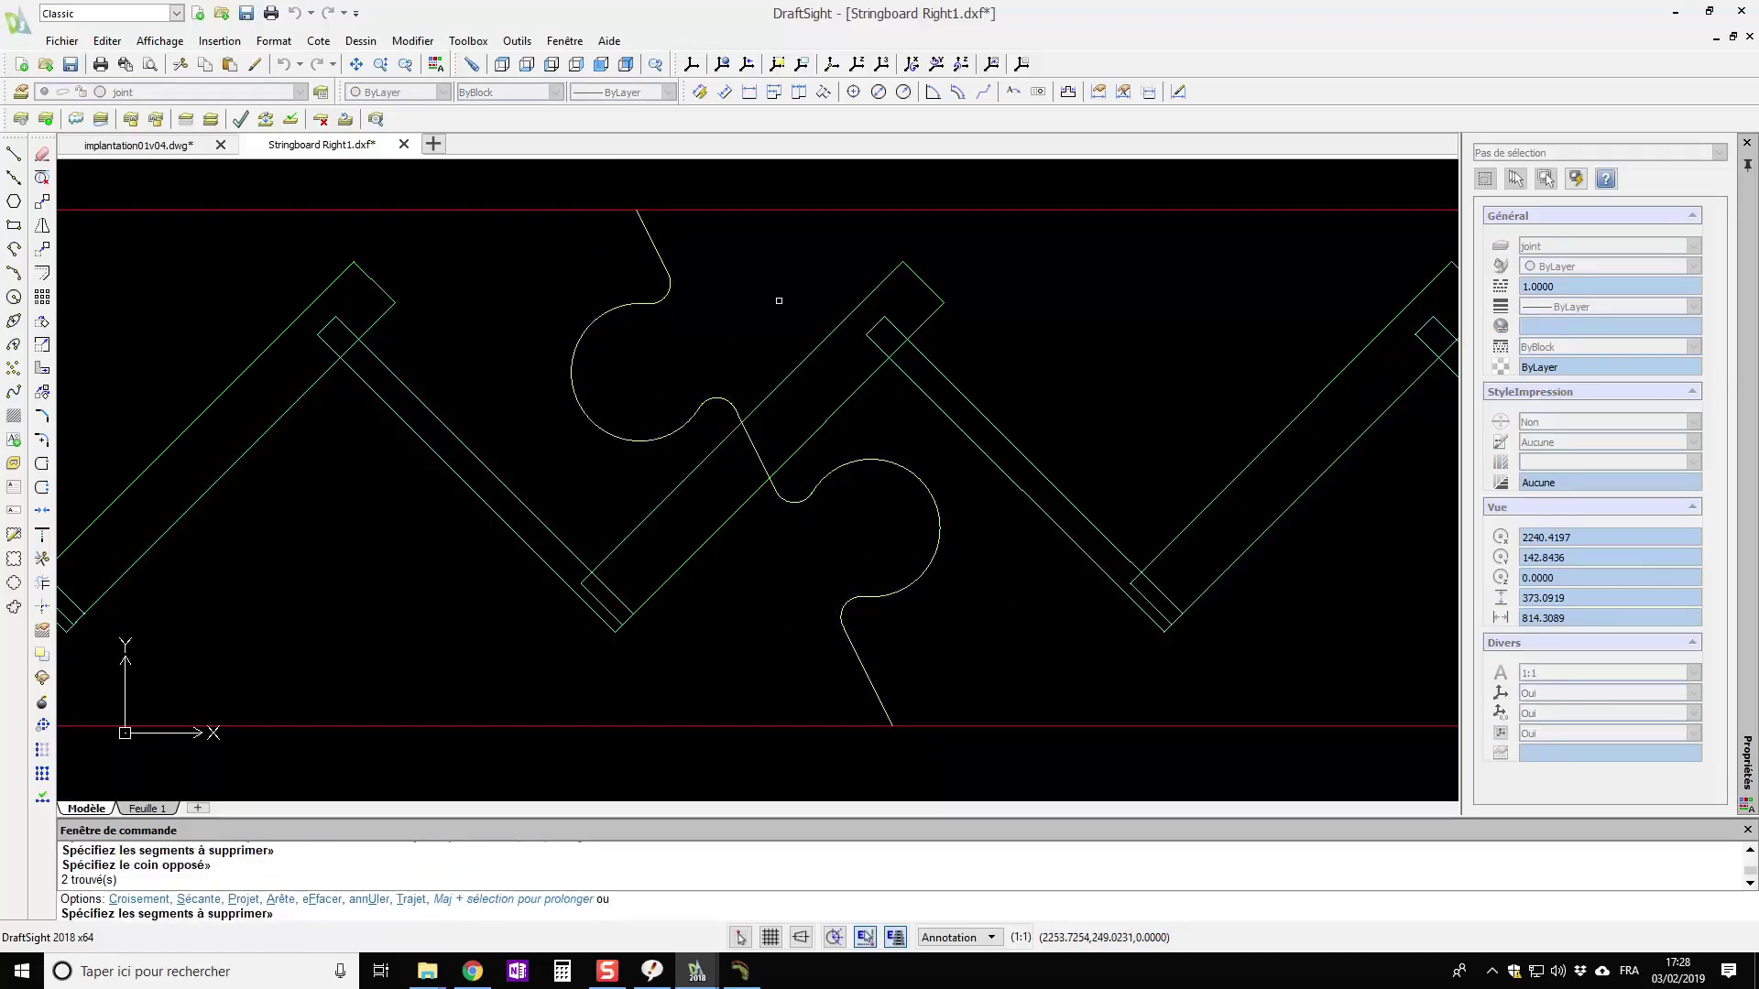
{"action": "key", "text": "Return"}
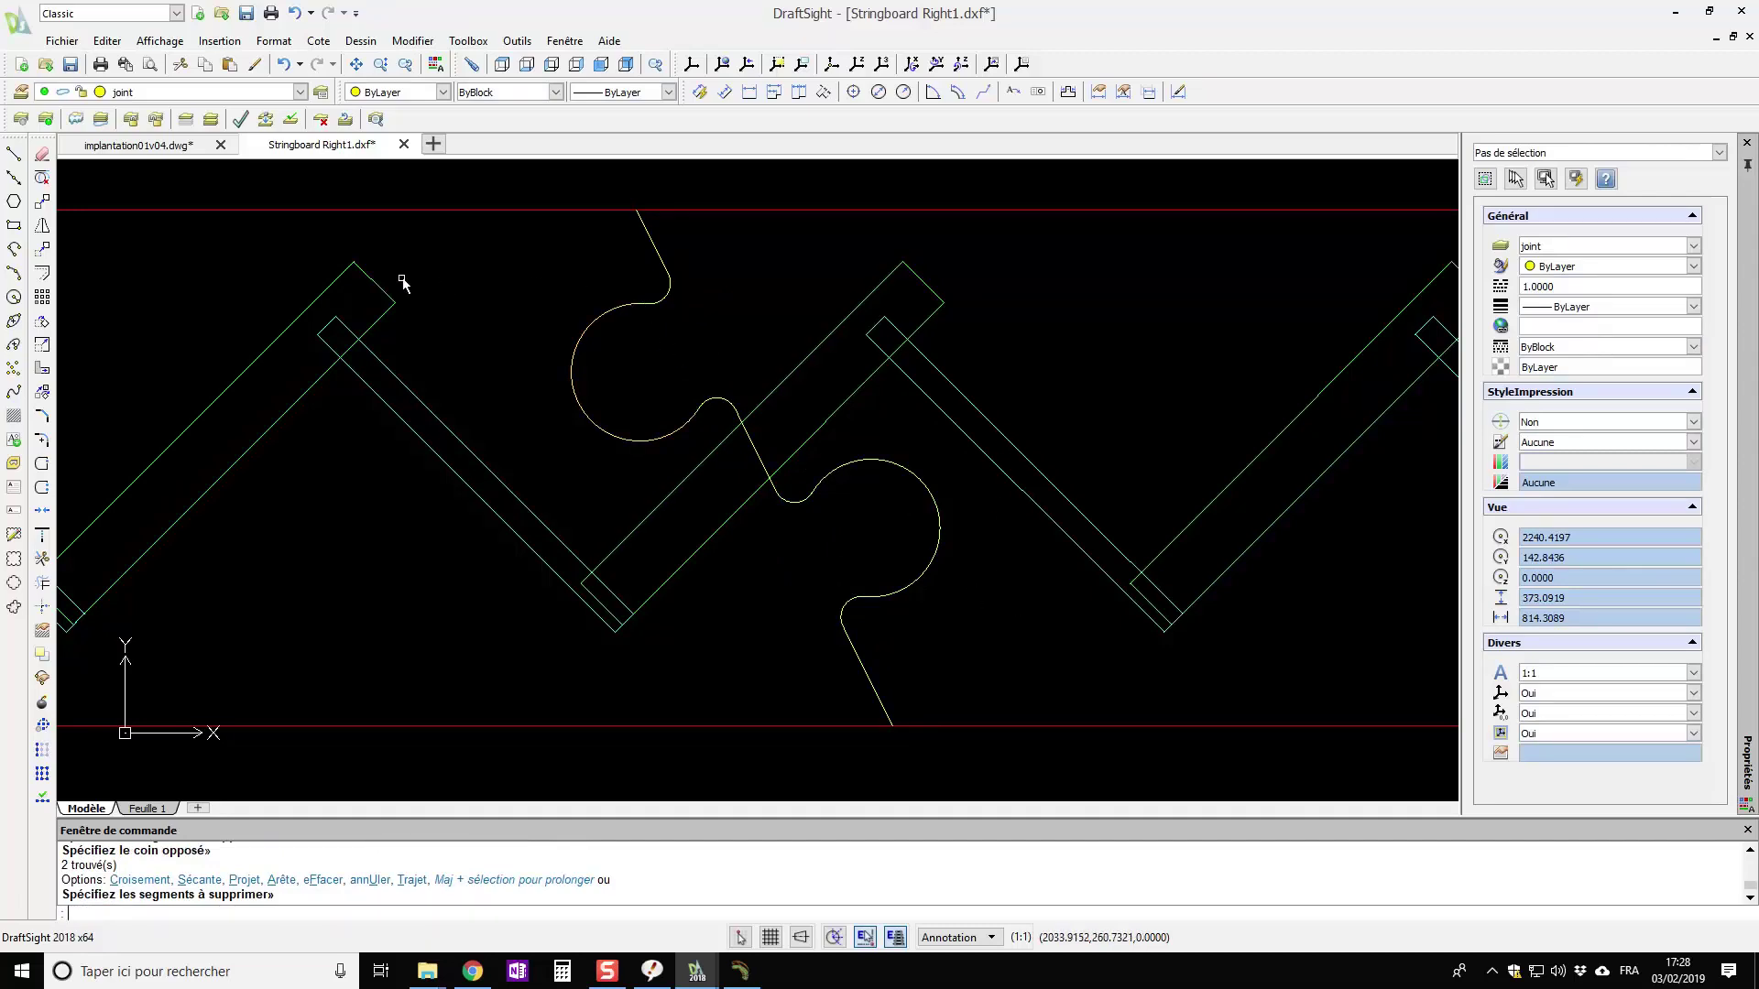
Step: Begin editing the joint's top line segment as a polyline and convert it to one
{"action": "left_click", "coordinate": [397, 43]}
{"action": "mouse_move", "coordinate": [513, 163]}
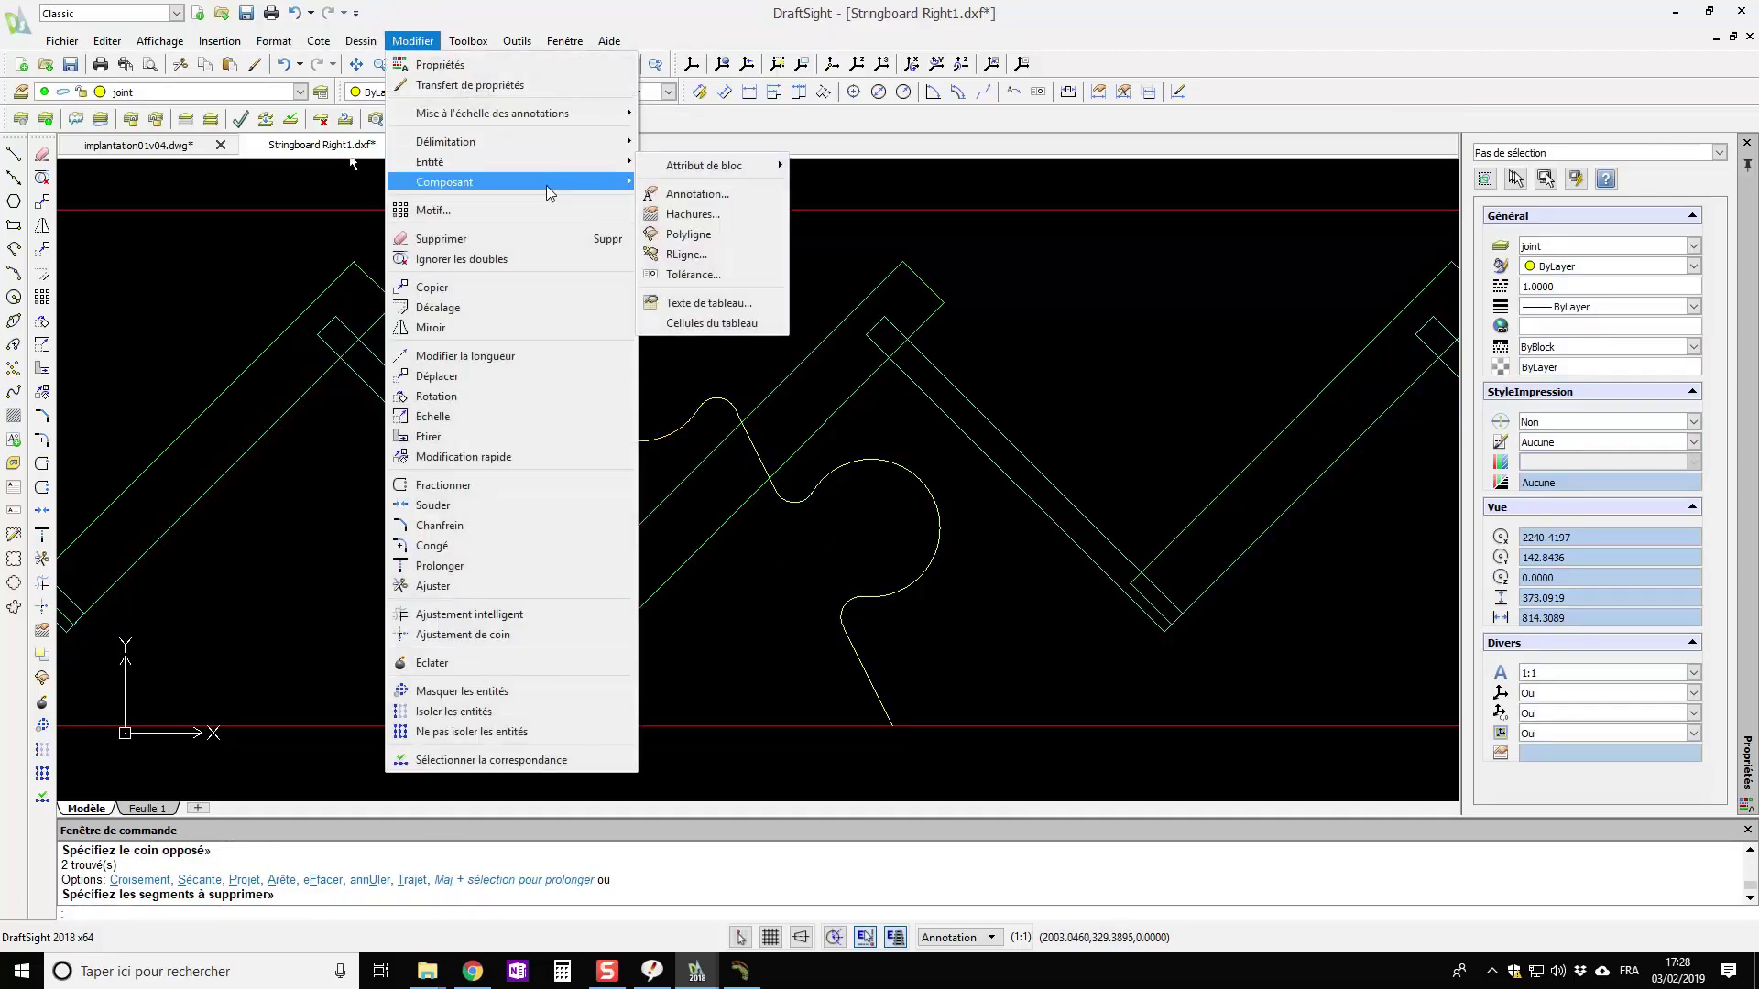
{"action": "left_click", "coordinate": [673, 233]}
{"action": "left_click", "coordinate": [653, 242]}
{"action": "right_click", "coordinate": [688, 254]}
{"action": "left_click", "coordinate": [737, 408]}
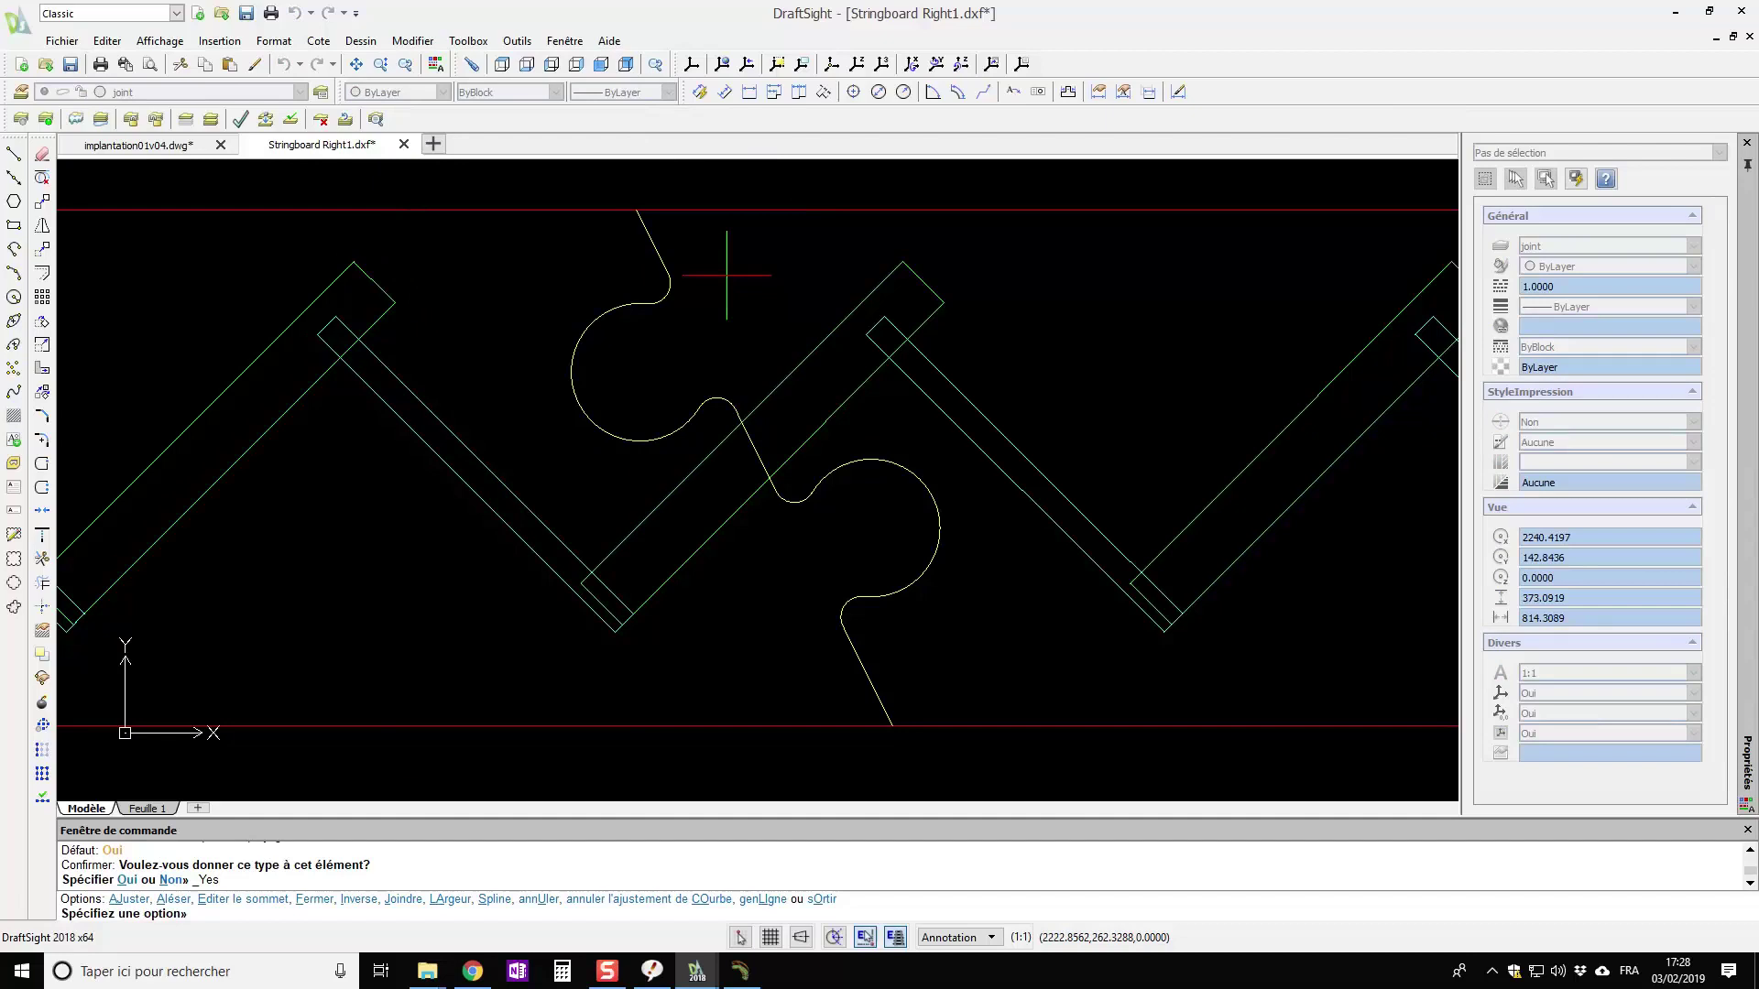
Step: Join all the arcs and line segments of the joint profile into a single polyline
{"action": "right_click", "coordinate": [727, 266]}
{"action": "left_click", "coordinate": [779, 536]}
{"action": "left_click", "coordinate": [667, 297]}
{"action": "left_click", "coordinate": [731, 280]}
{"action": "left_click", "coordinate": [557, 406]}
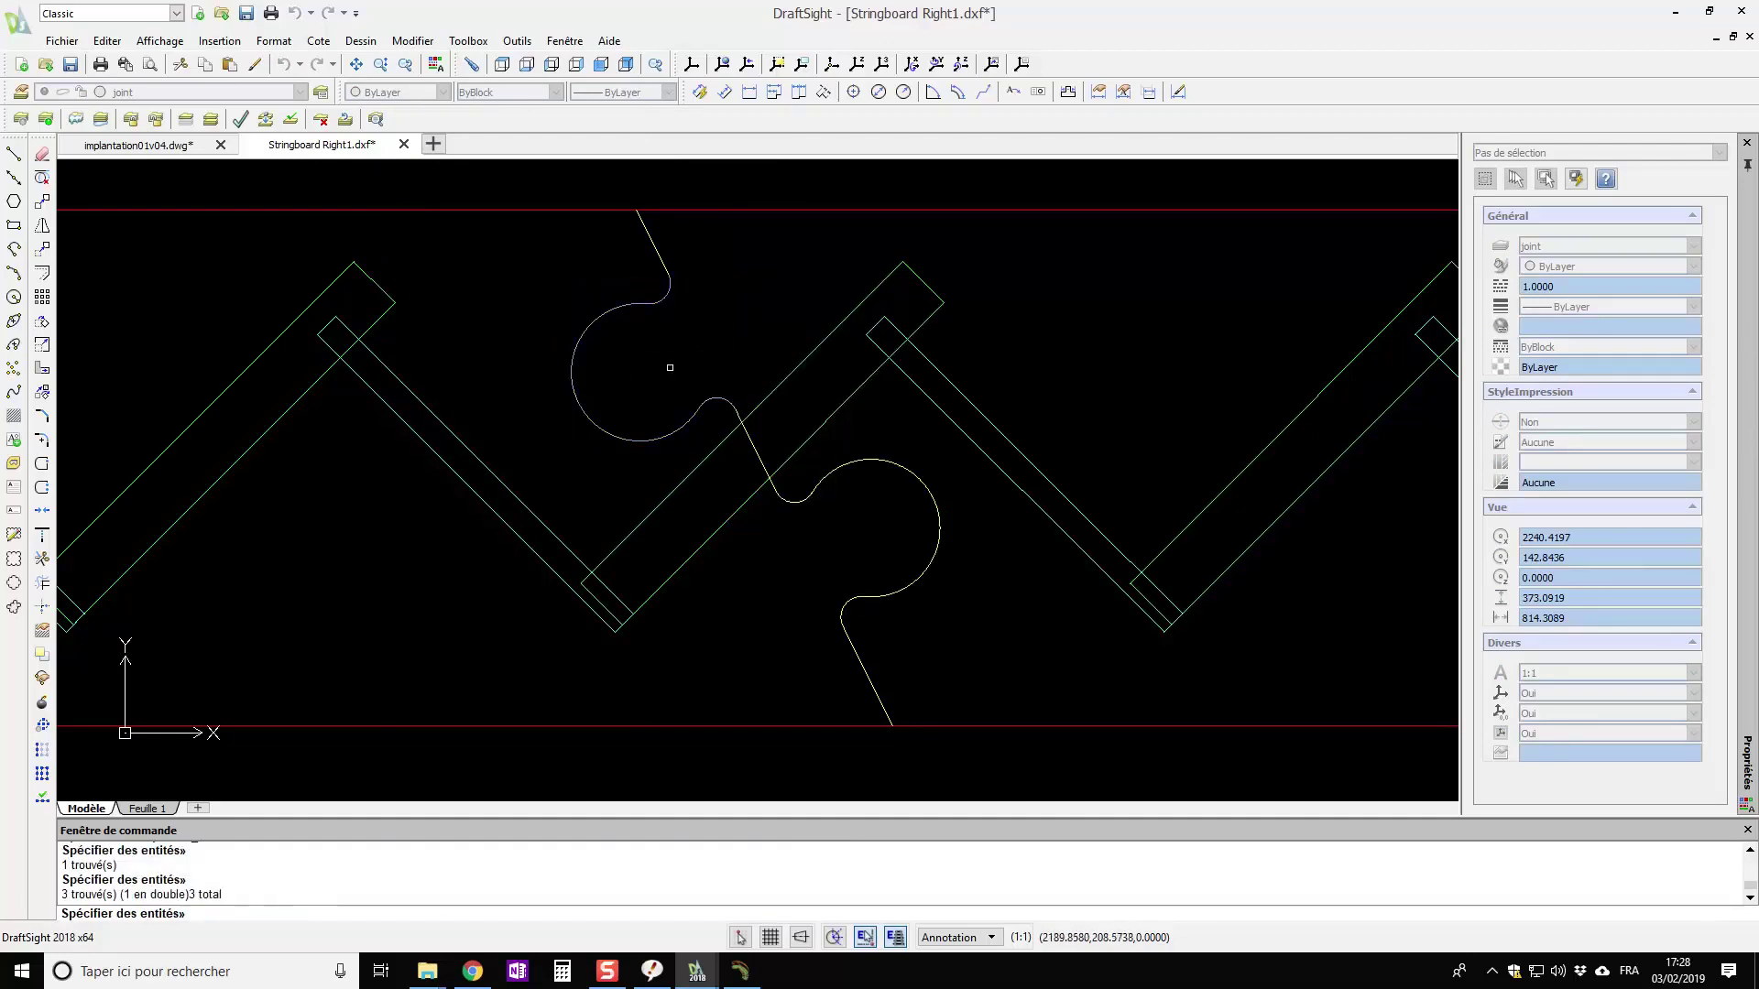
{"action": "left_click", "coordinate": [747, 430]}
{"action": "left_click", "coordinate": [951, 471]}
{"action": "left_click", "coordinate": [814, 627]}
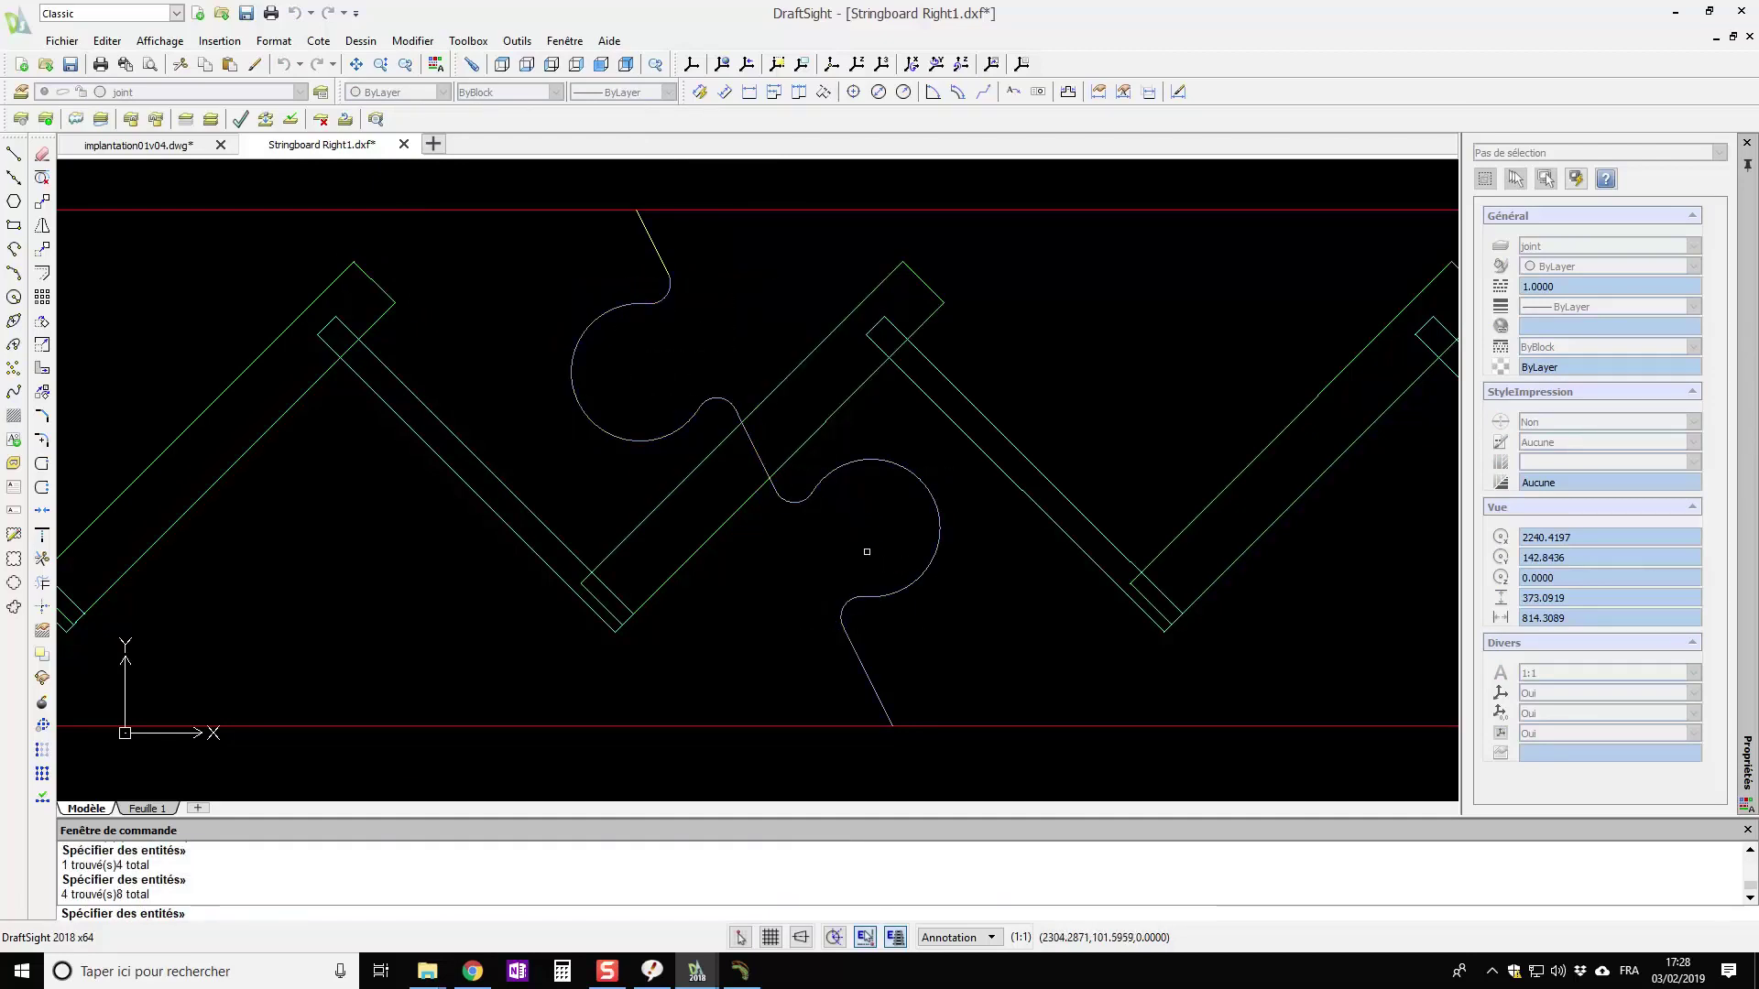
{"action": "right_click", "coordinate": [867, 551]}
{"action": "right_click", "coordinate": [867, 551]}
{"action": "left_click", "coordinate": [916, 932]}
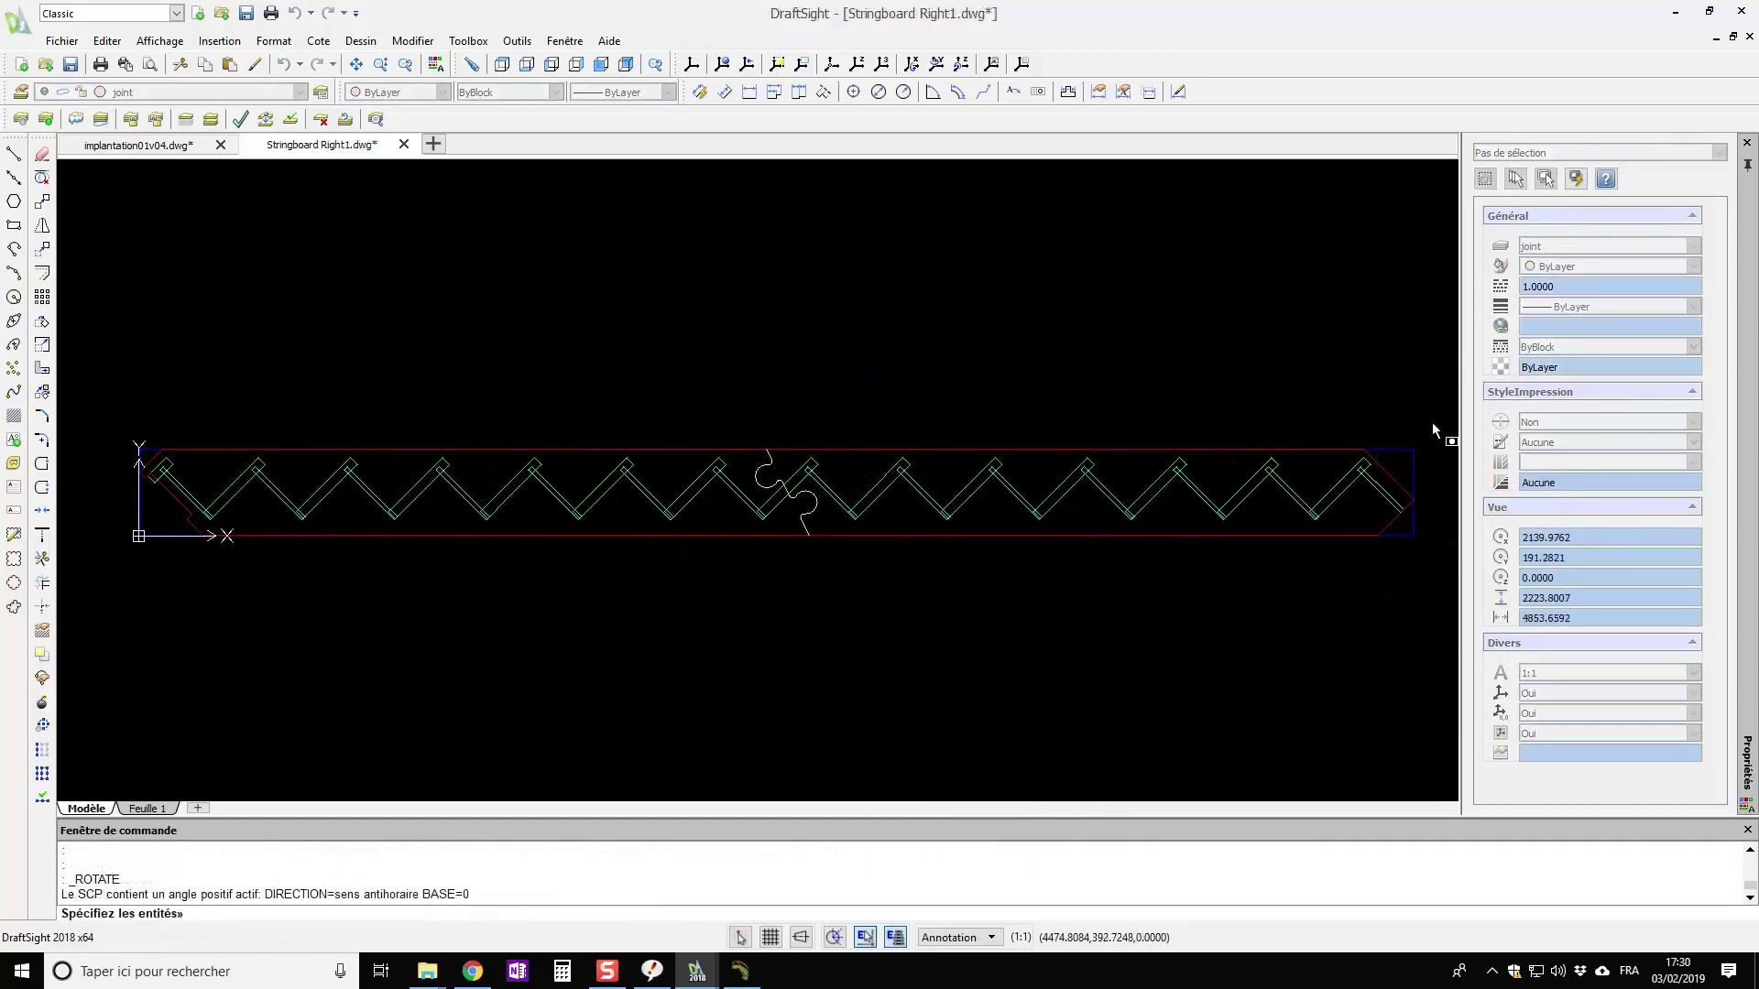
Step: Rotate the whole stringboard with its joint 90 degrees counter-clockwise about the origin, so it stands vertically
{"action": "left_click_drag", "start_coordinate": [1432, 423], "coordinate": [144, 619]}
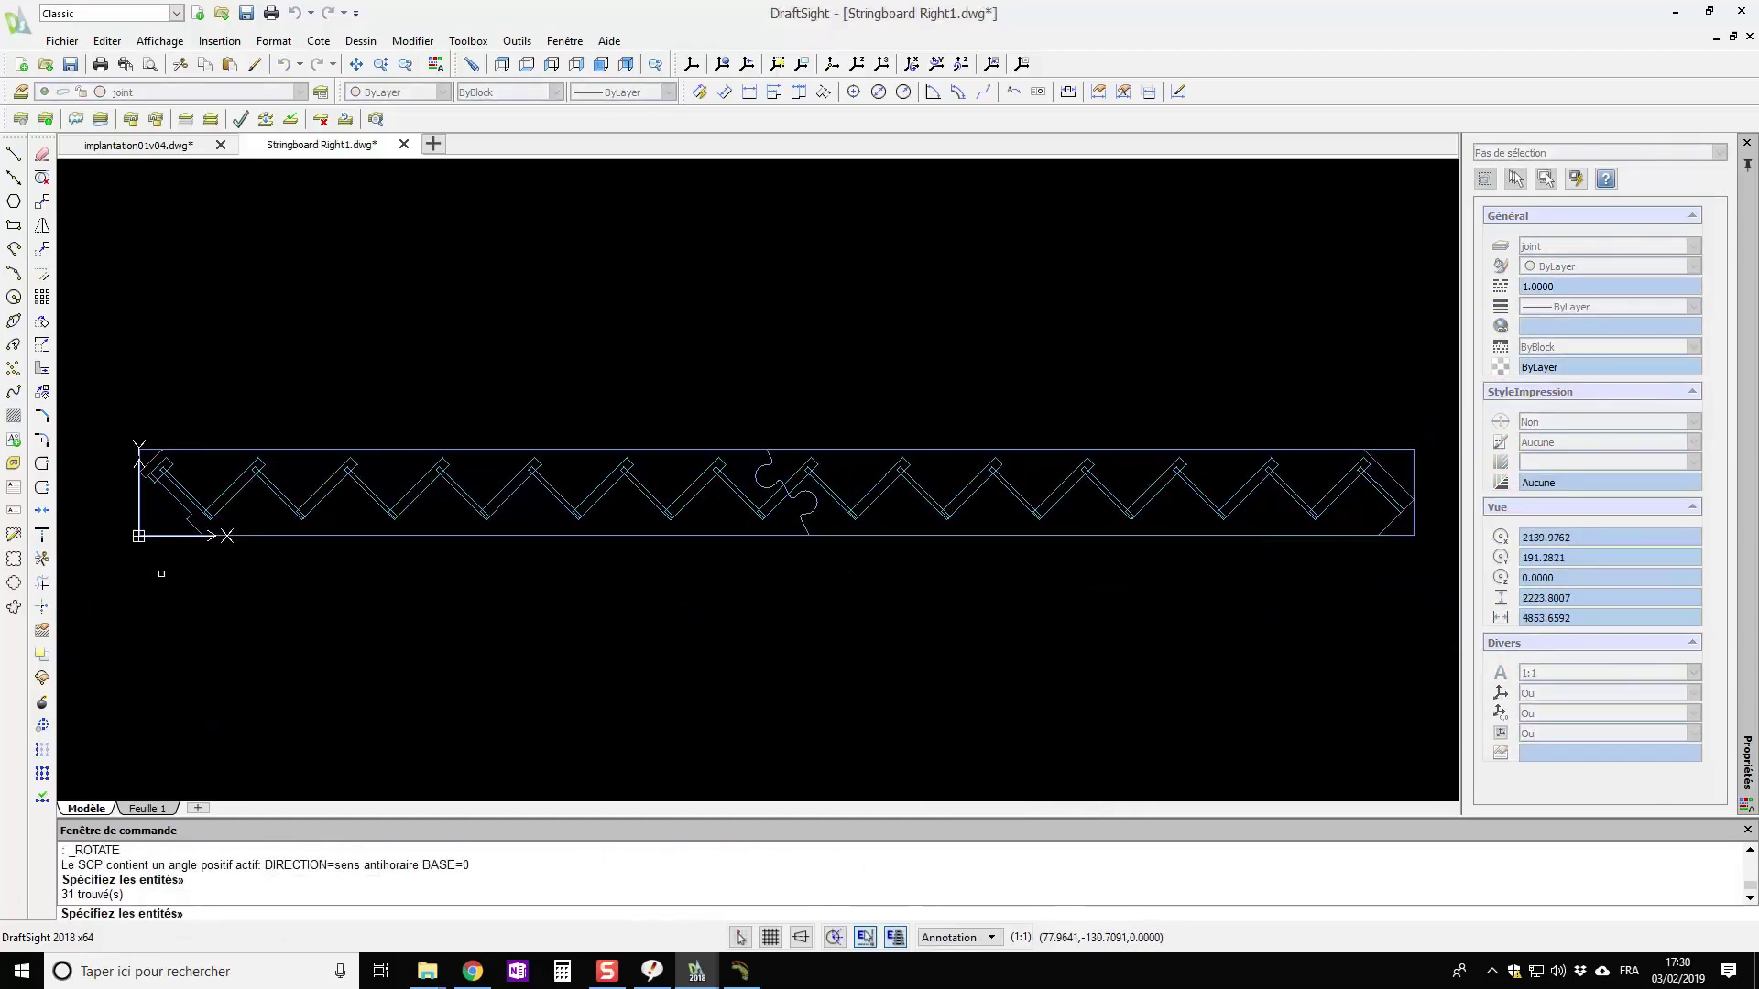
{"action": "key", "text": "Return"}
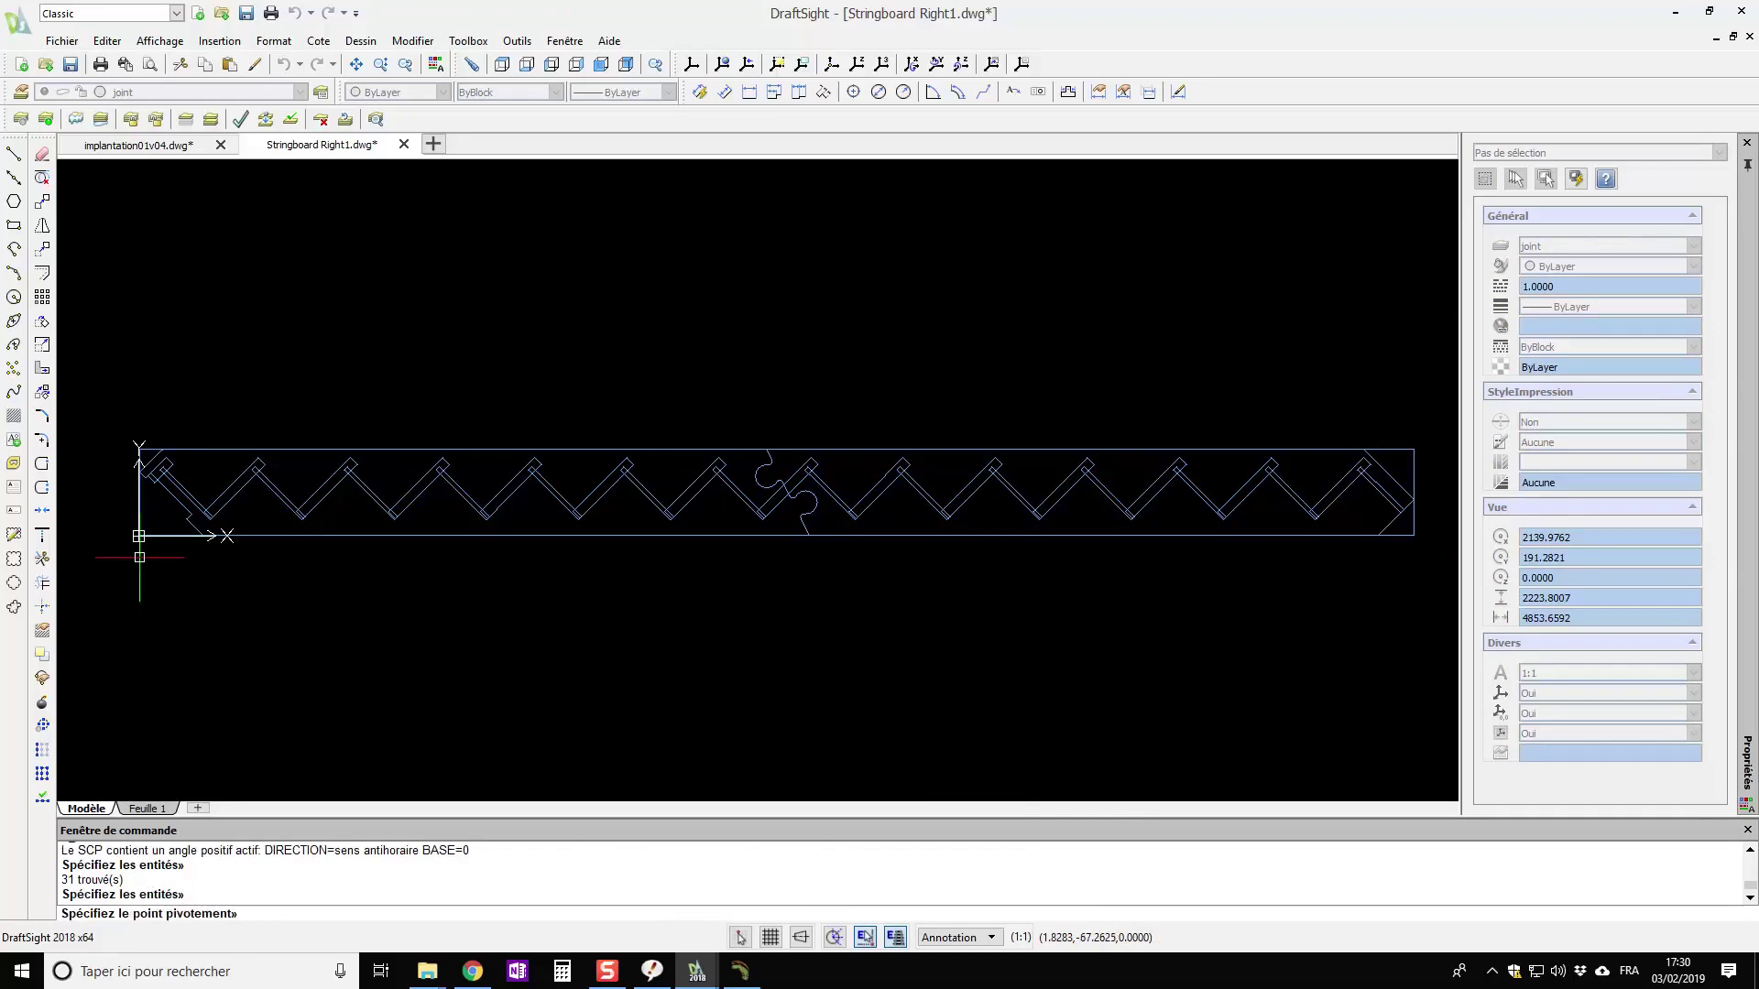
{"action": "left_click", "coordinate": [138, 535]}
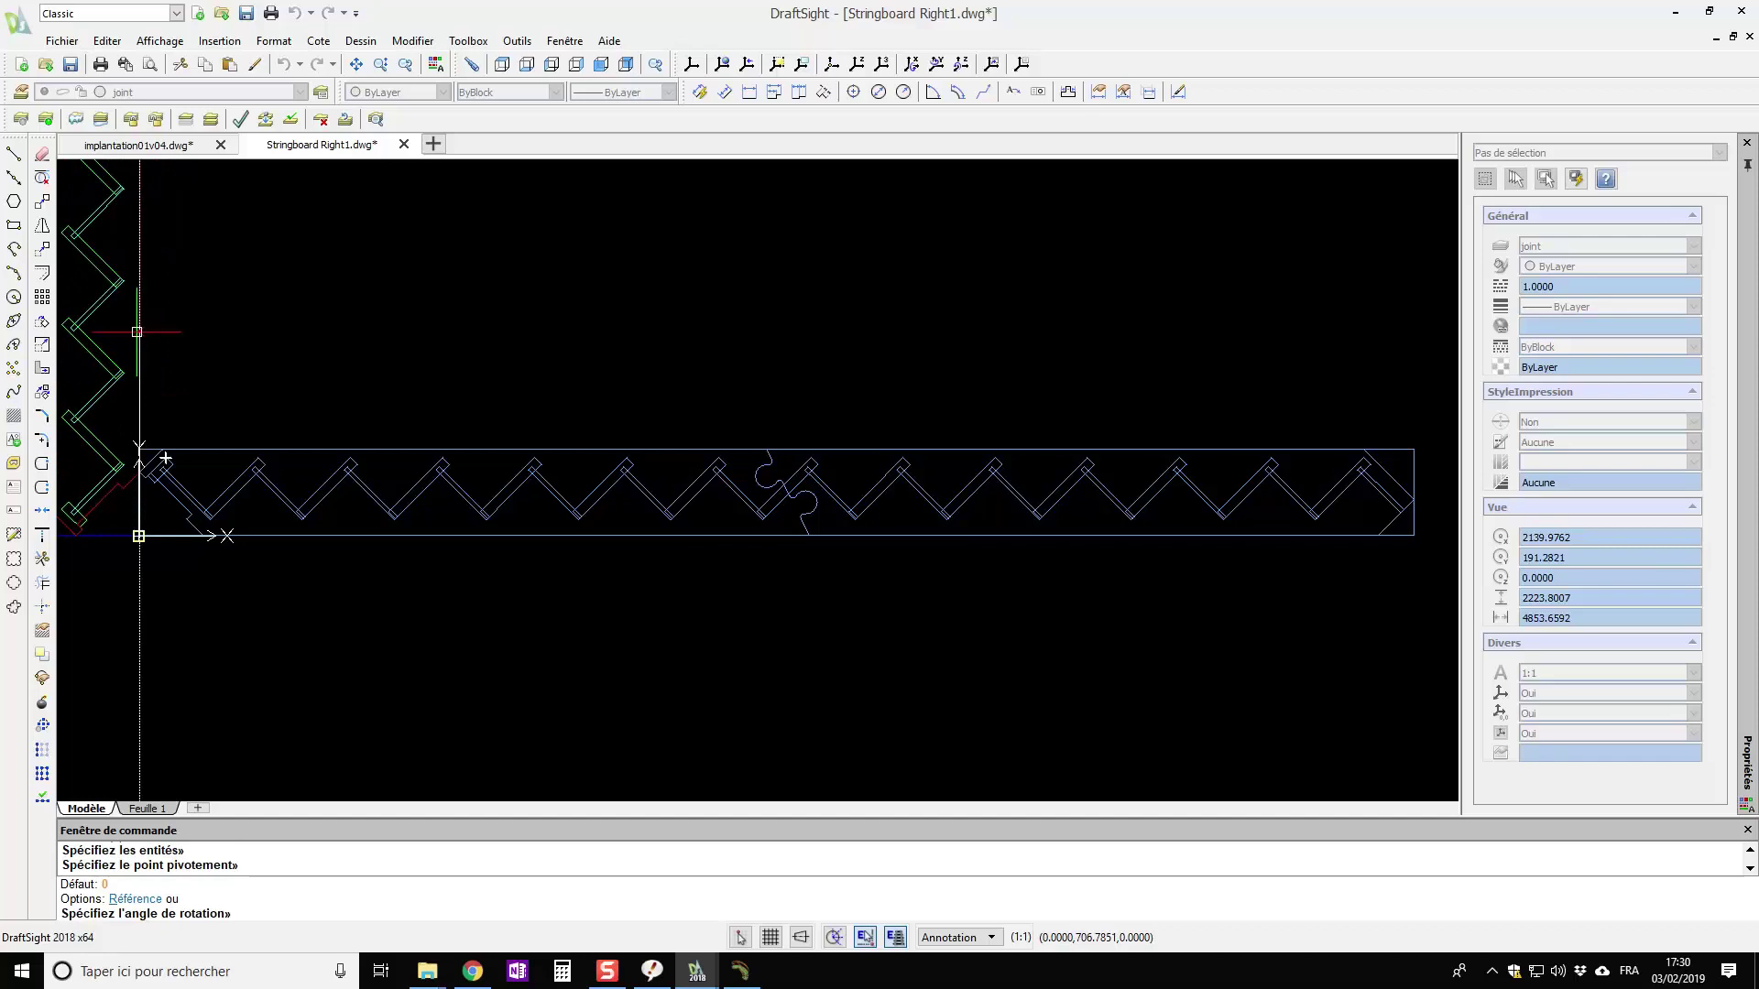
{"action": "left_click", "coordinate": [140, 314]}
Step: Move the whole stringboard so the bottom-left corner of its bounding outline sits on the origin, and save the drawing
{"action": "scroll", "coordinate": [322, 575], "scroll_direction": "down", "scroll_amount": 3}
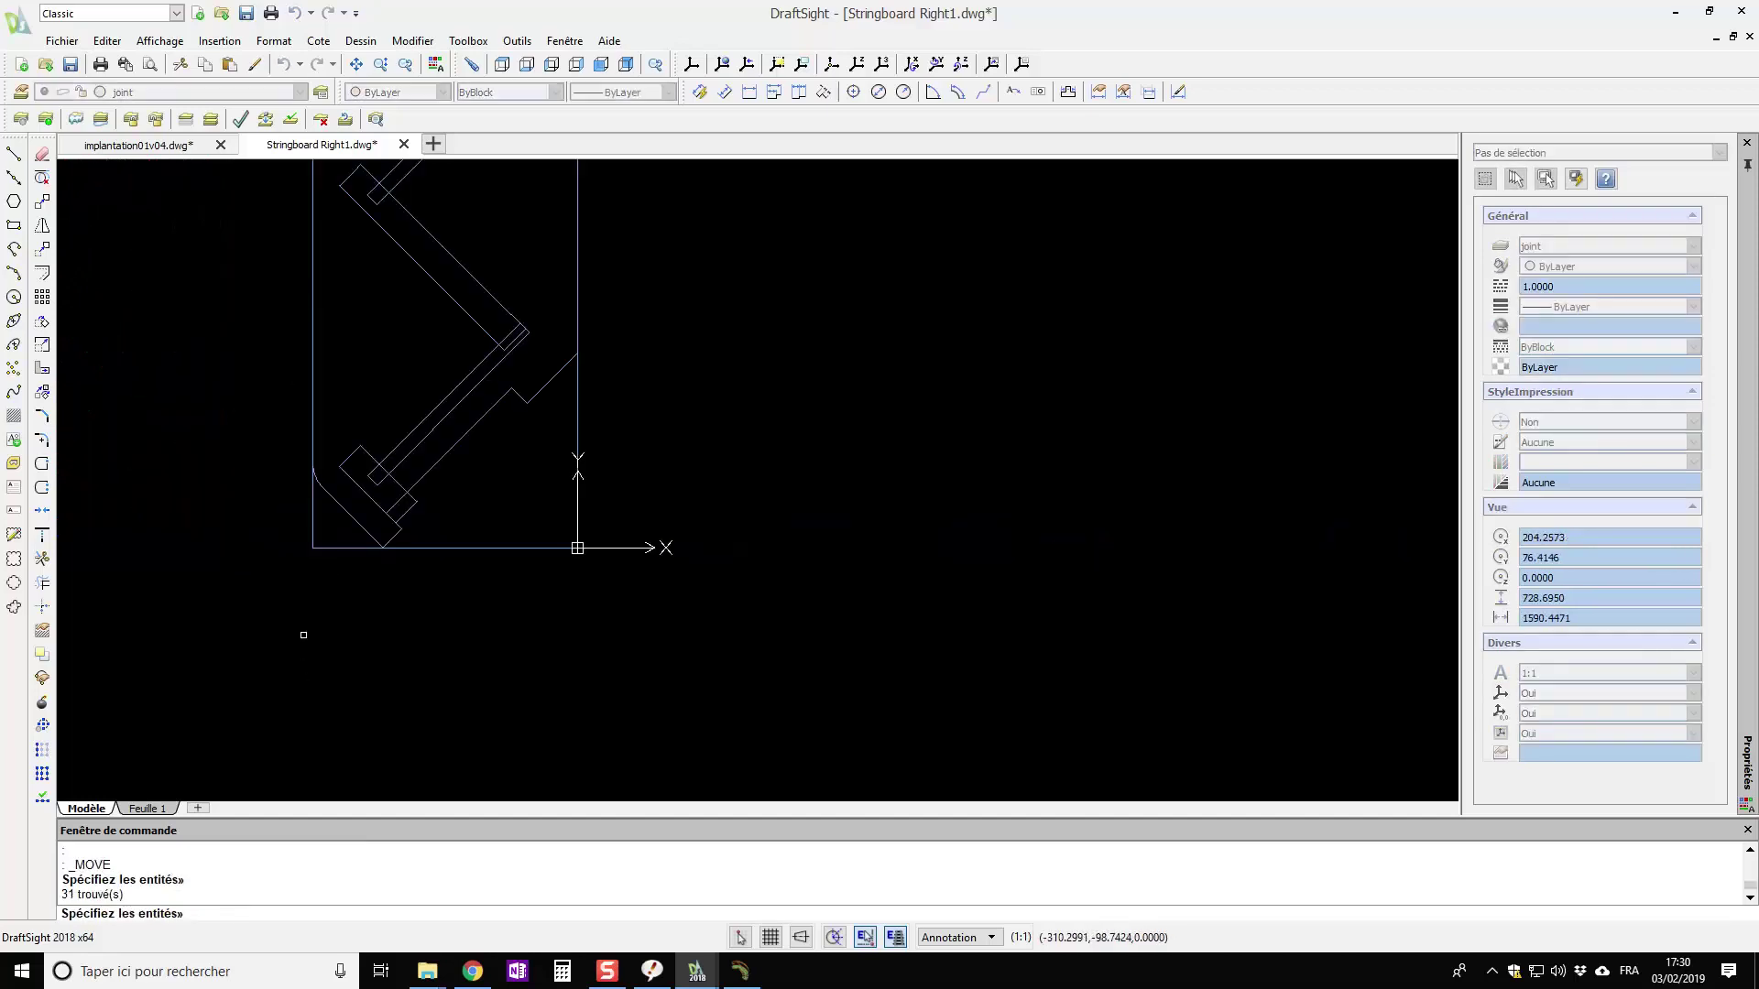
{"action": "key", "text": "Return"}
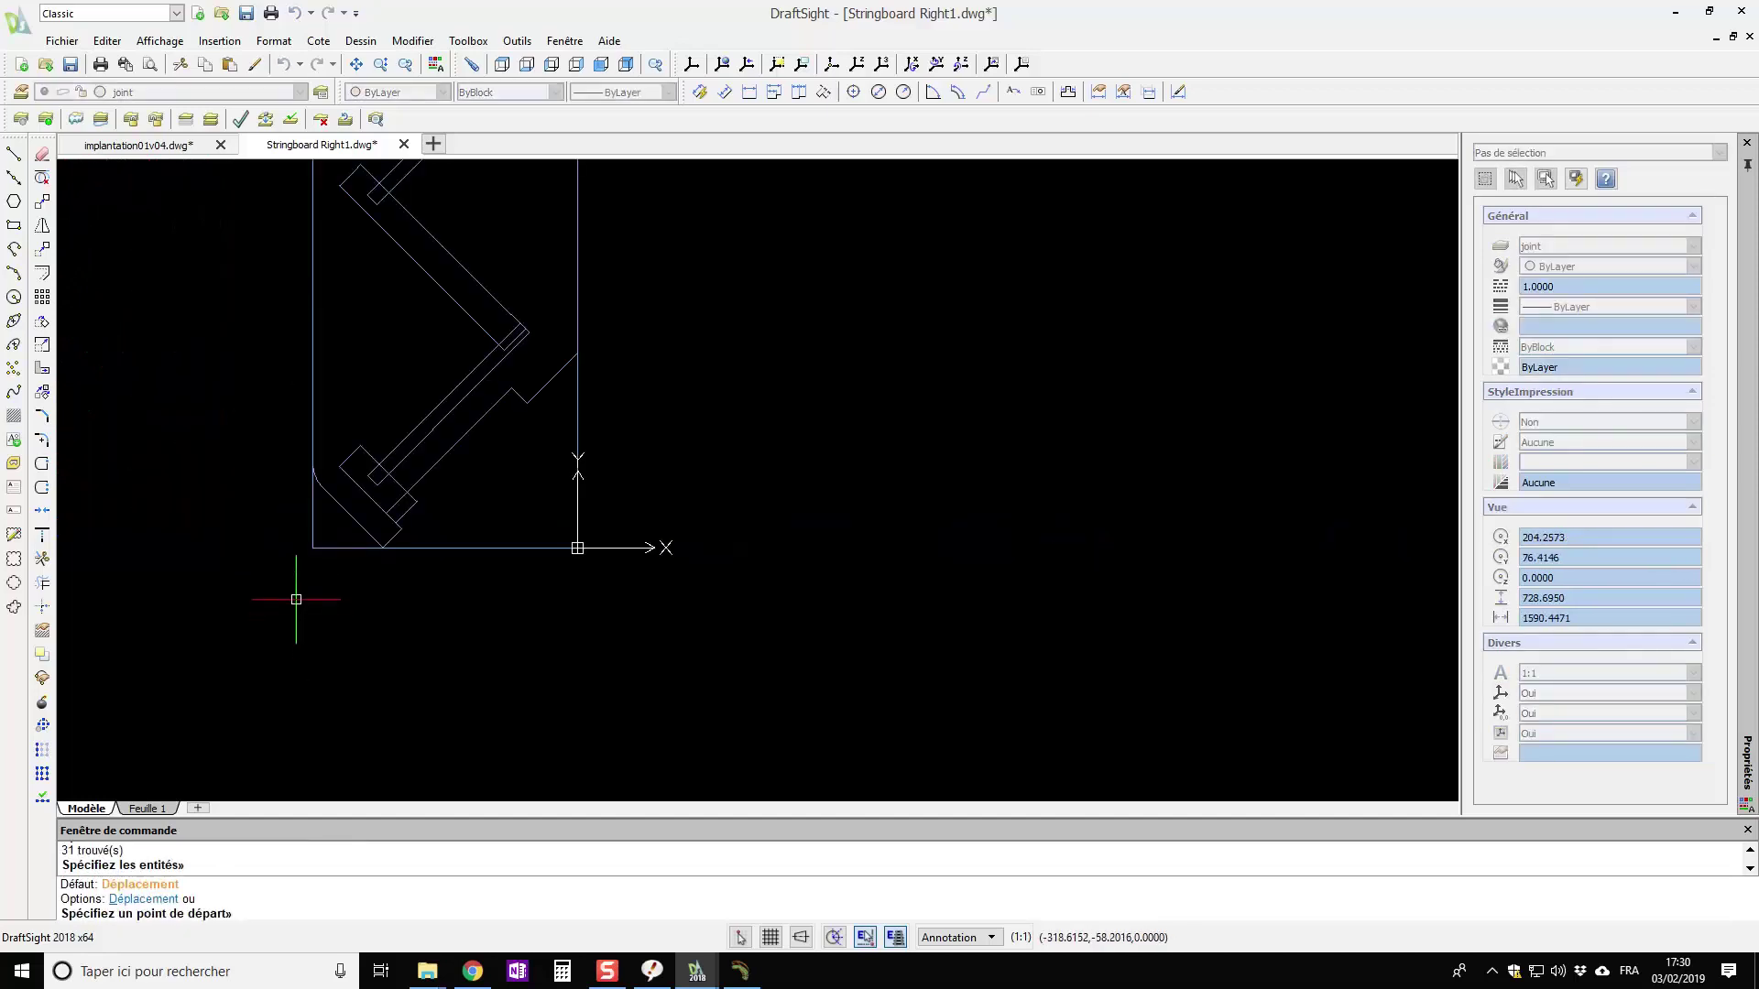
{"action": "left_click", "coordinate": [312, 547]}
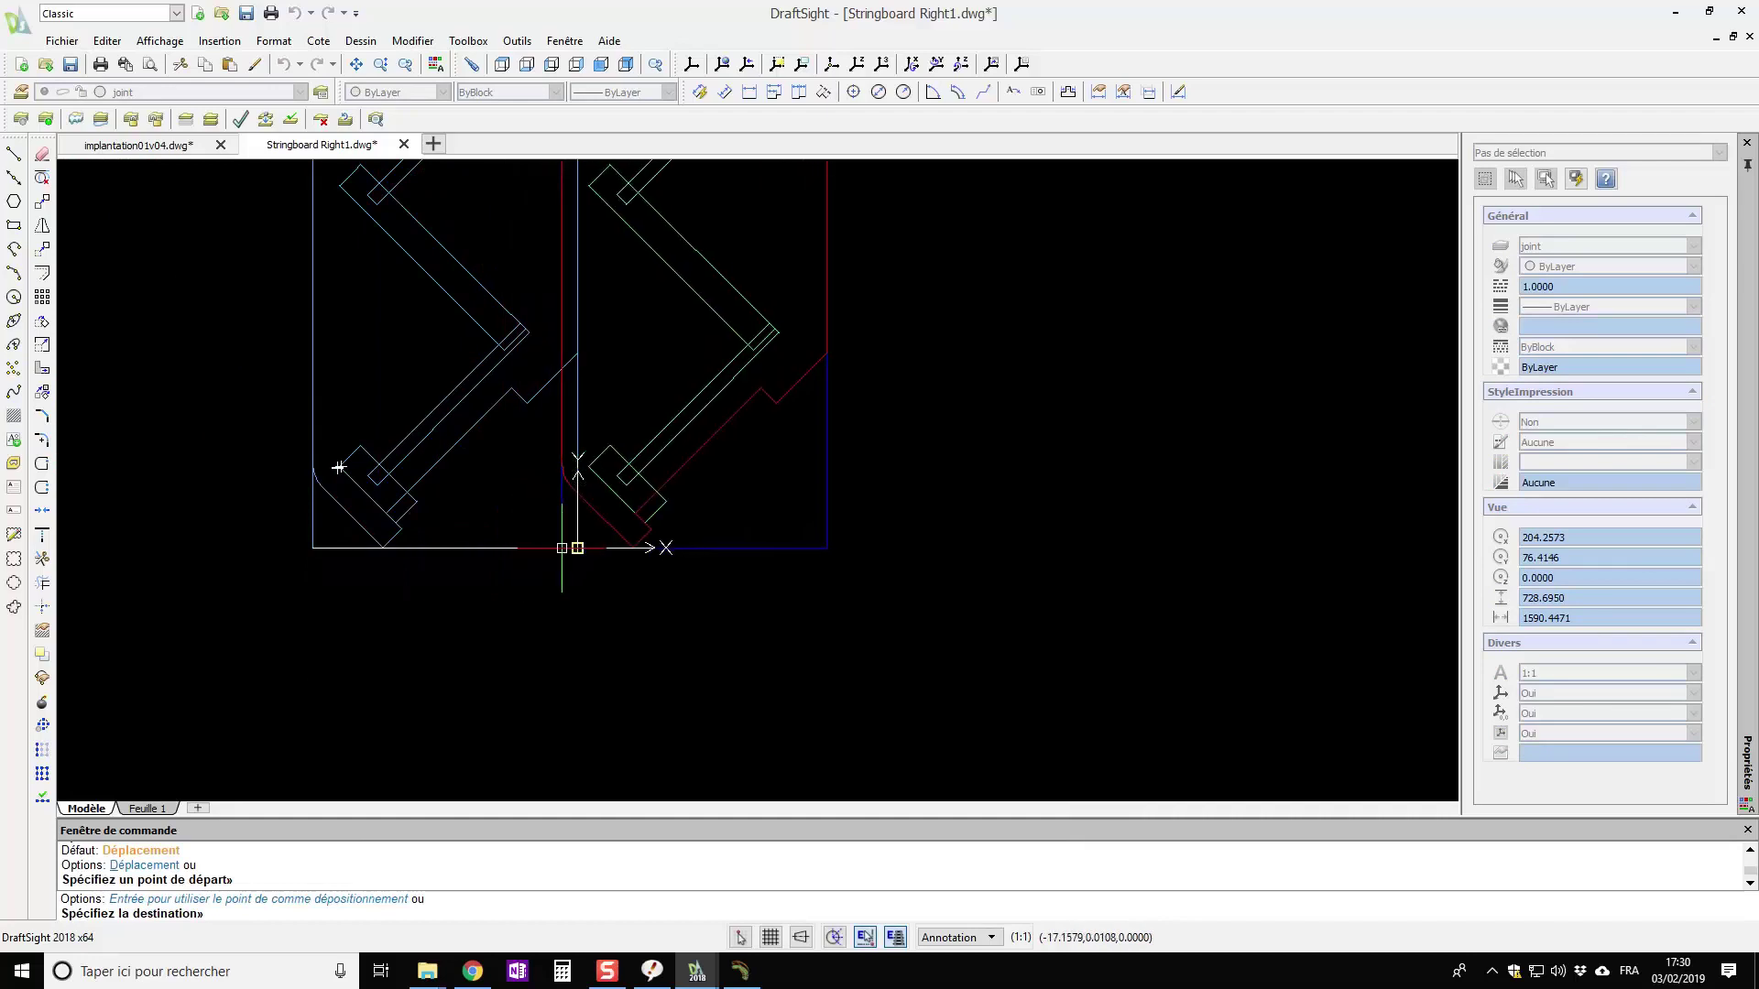
{"action": "left_click", "coordinate": [578, 548]}
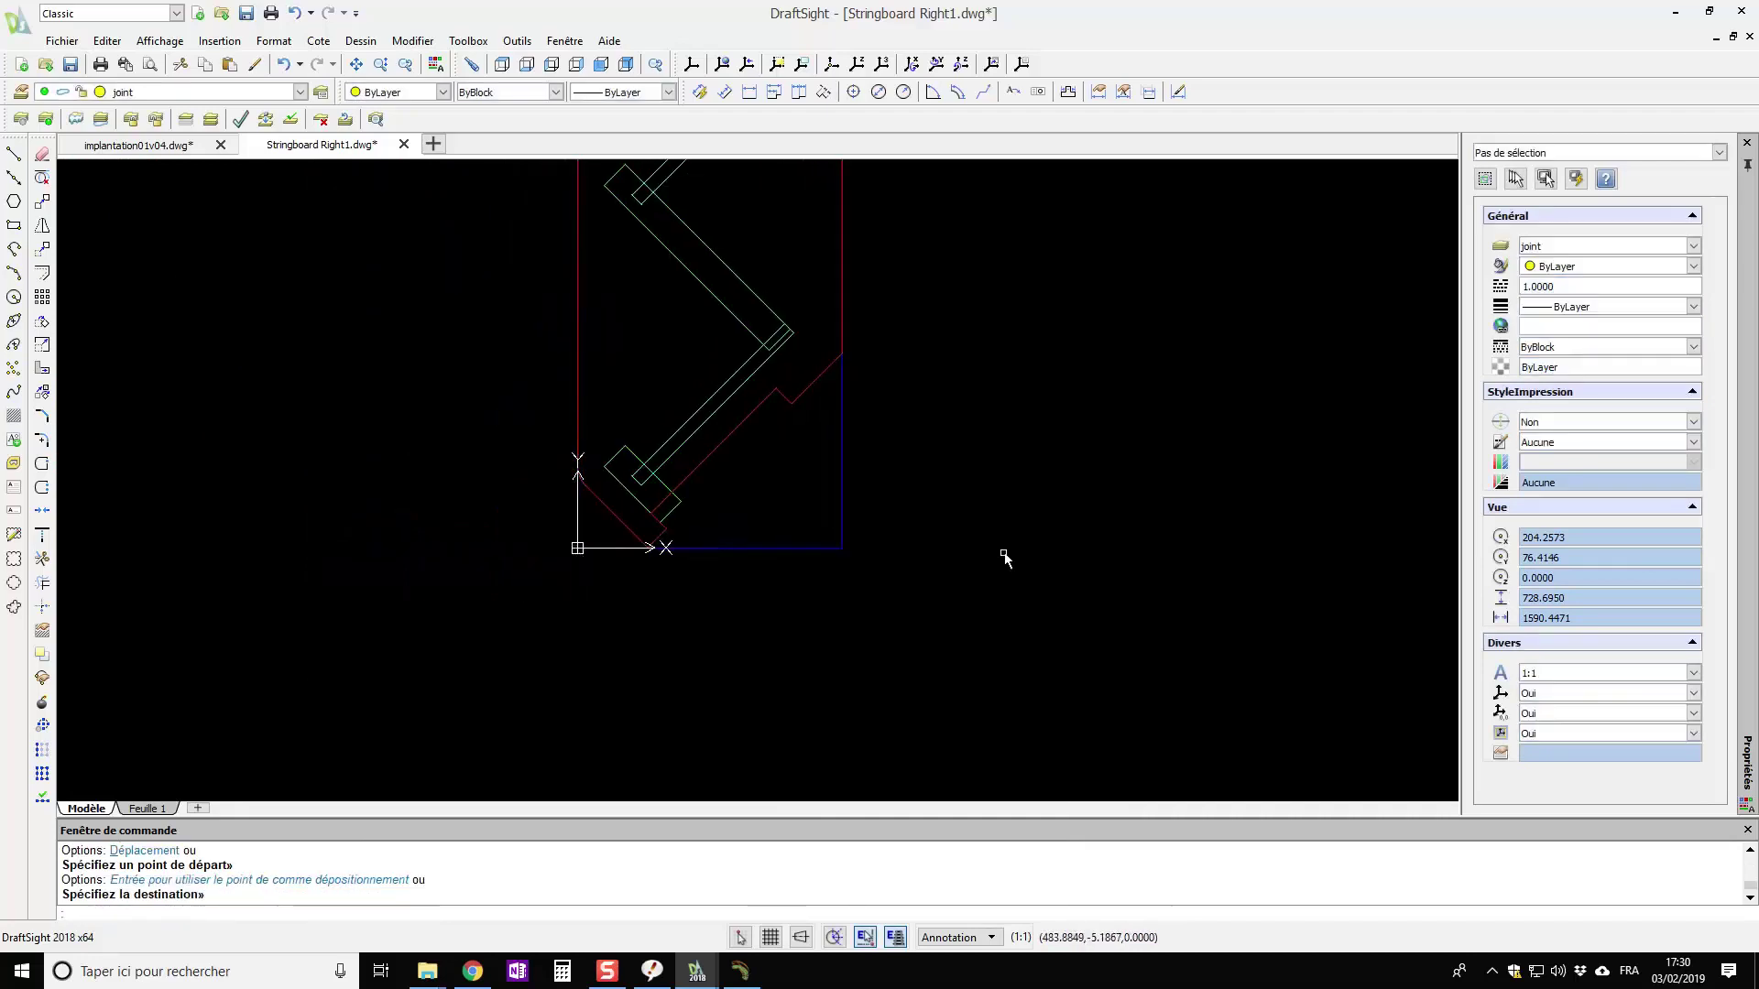
{"action": "key", "text": "ctrl+s"}
Step: Save a copy of the drawing as Stringboard Right1-upper.dwg
{"action": "scroll", "coordinate": [786, 461], "scroll_direction": "down", "scroll_amount": 8}
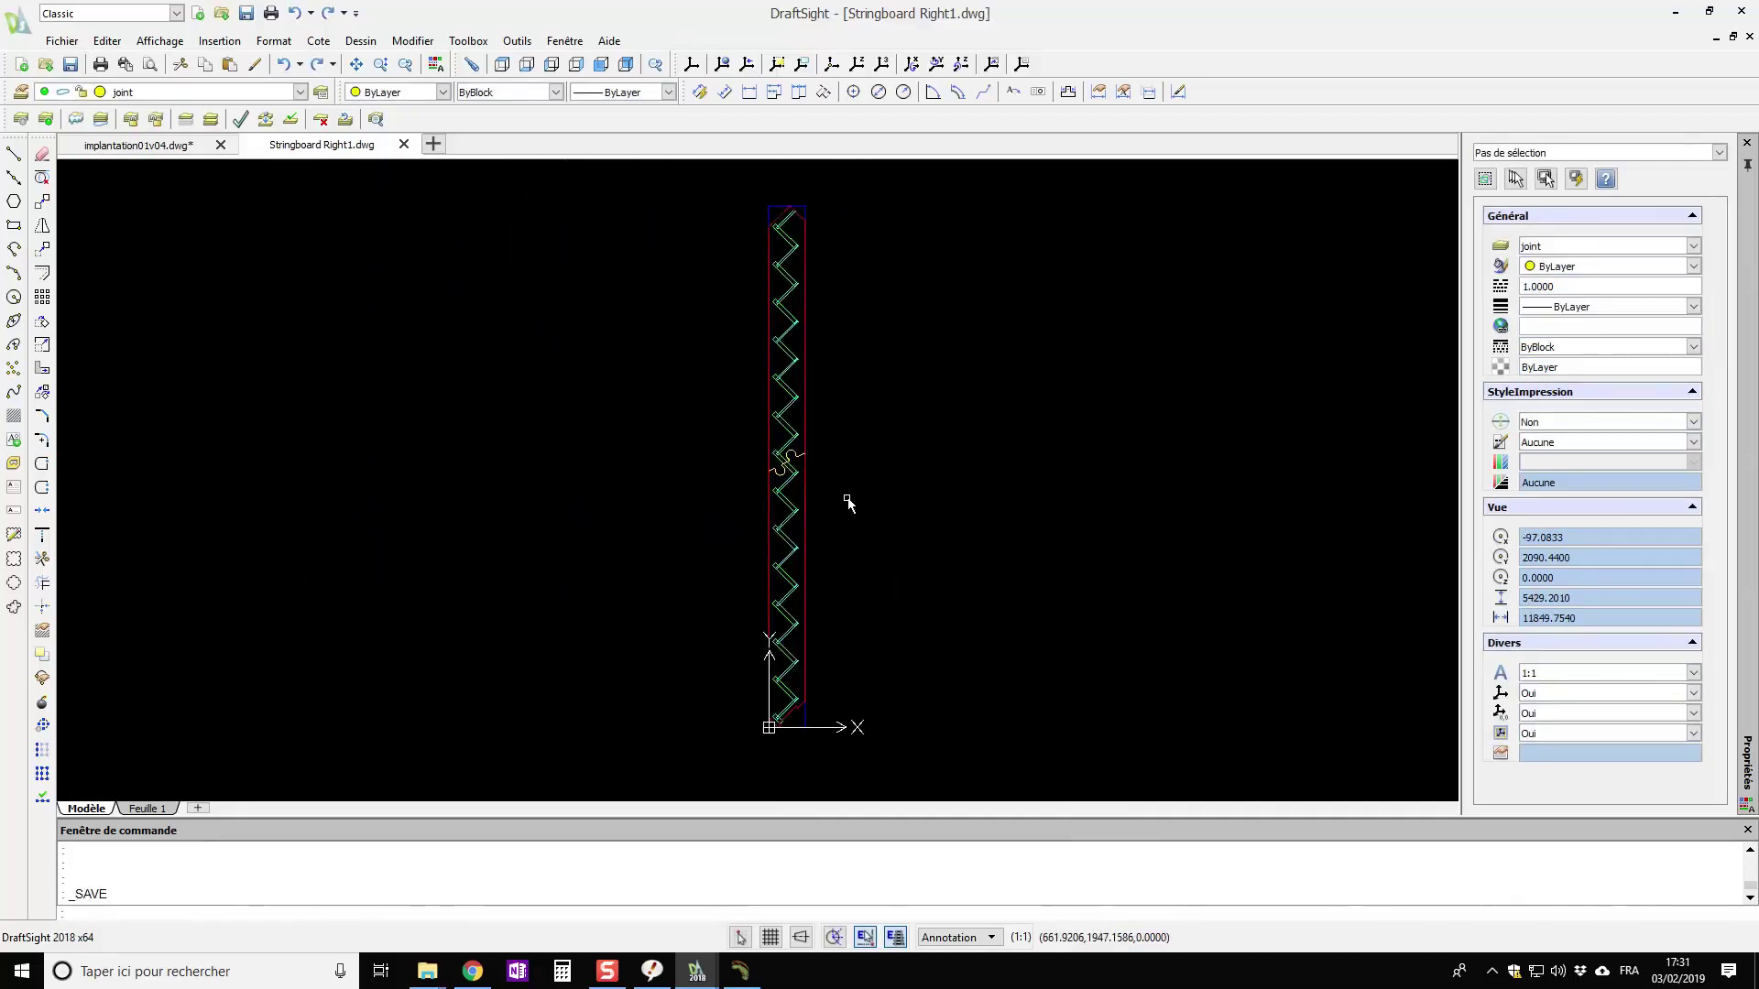
{"action": "scroll", "coordinate": [846, 501], "scroll_direction": "up", "scroll_amount": 2}
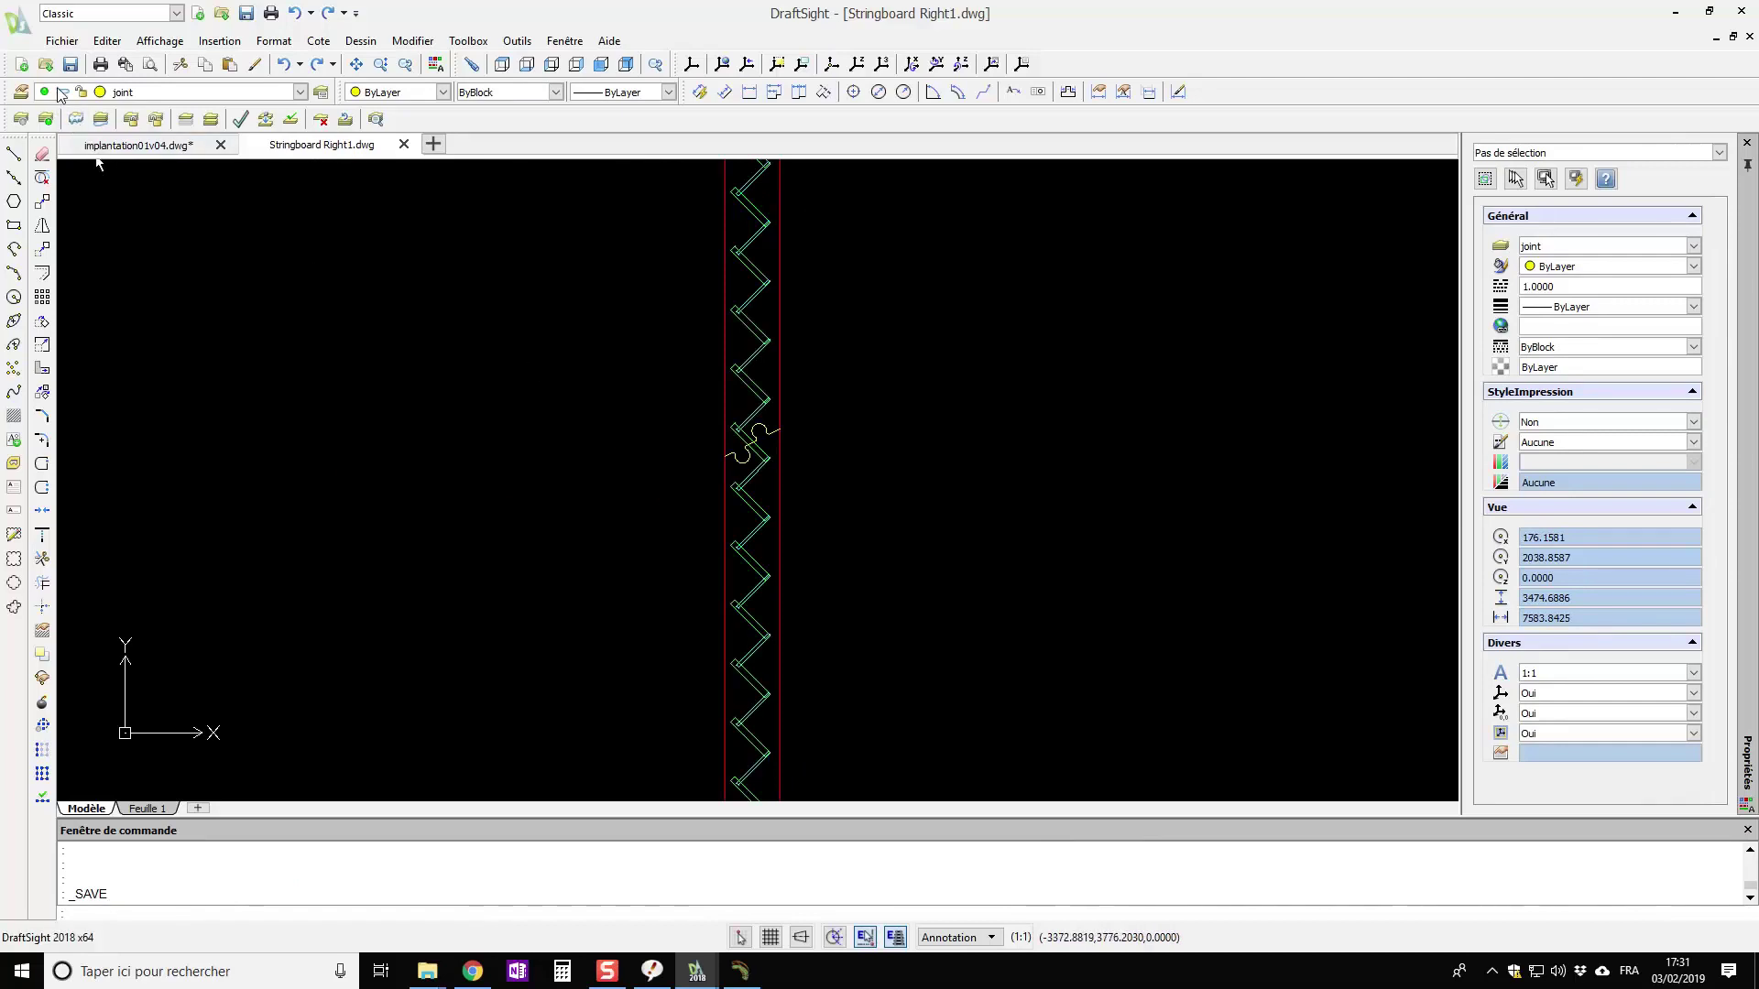
{"action": "left_click", "coordinate": [62, 40]}
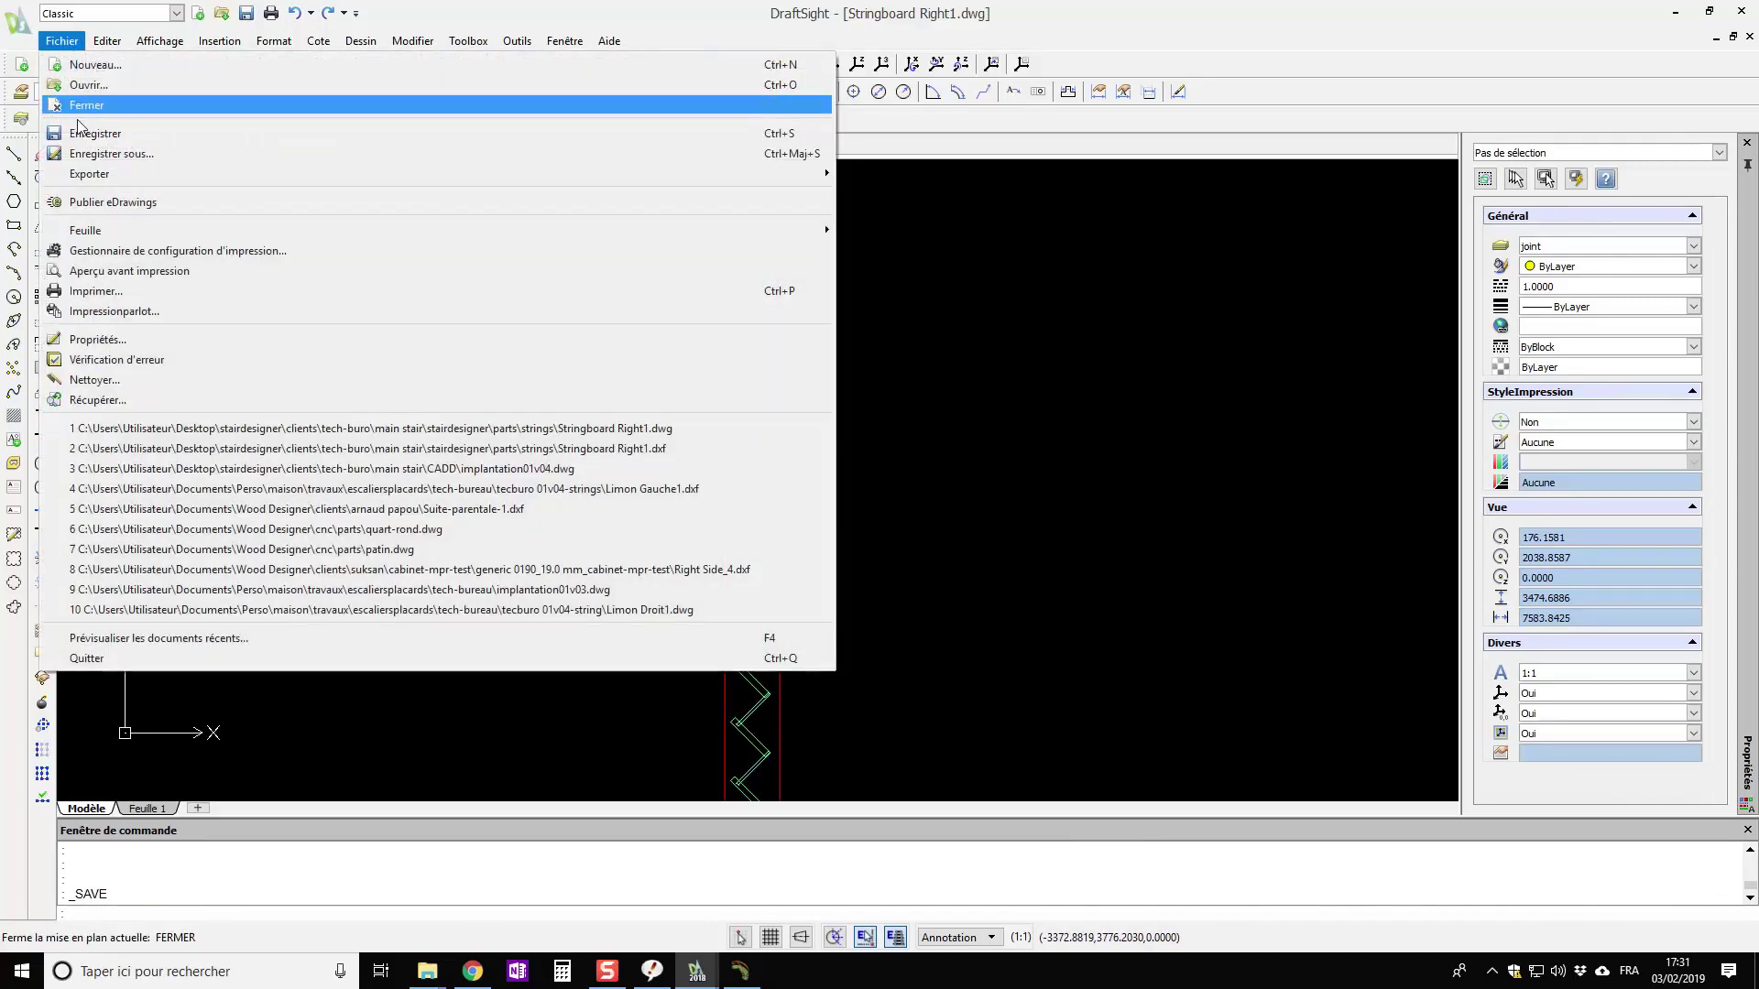
{"action": "left_click", "coordinate": [87, 147]}
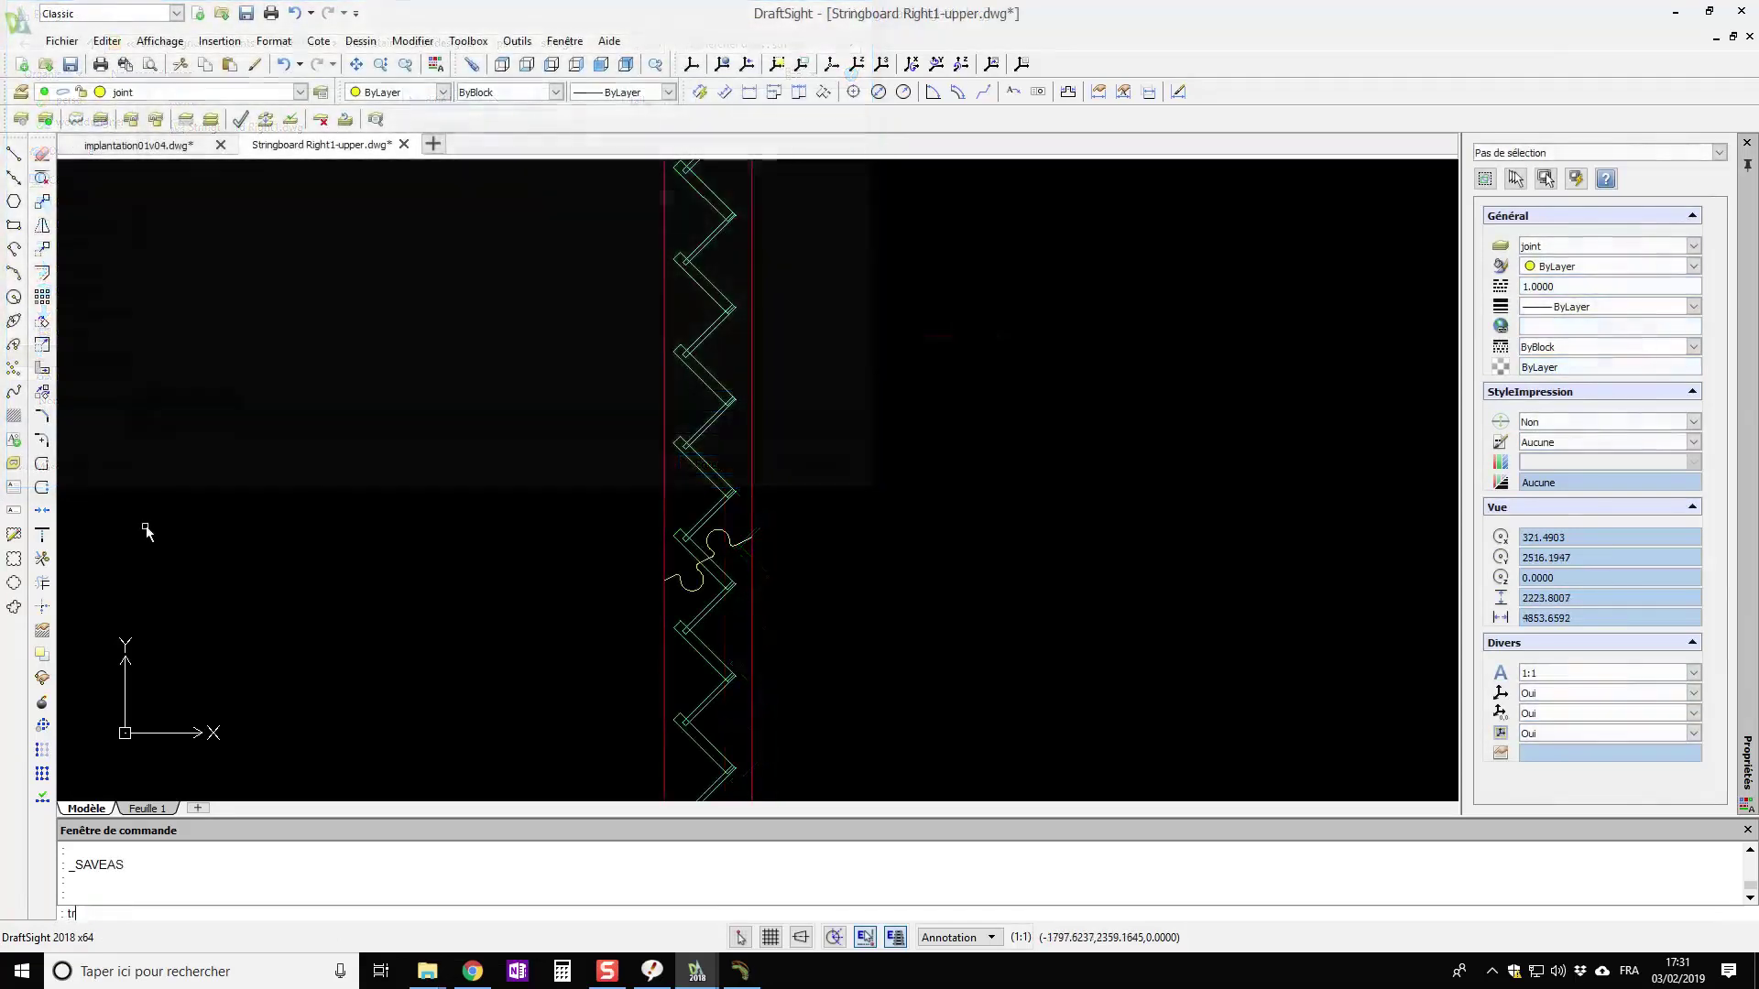
Step: Trim away the stringboard's long edges above the puzzle joint, using the joint polyline as the cutting edge
{"action": "left_click", "coordinate": [43, 559]}
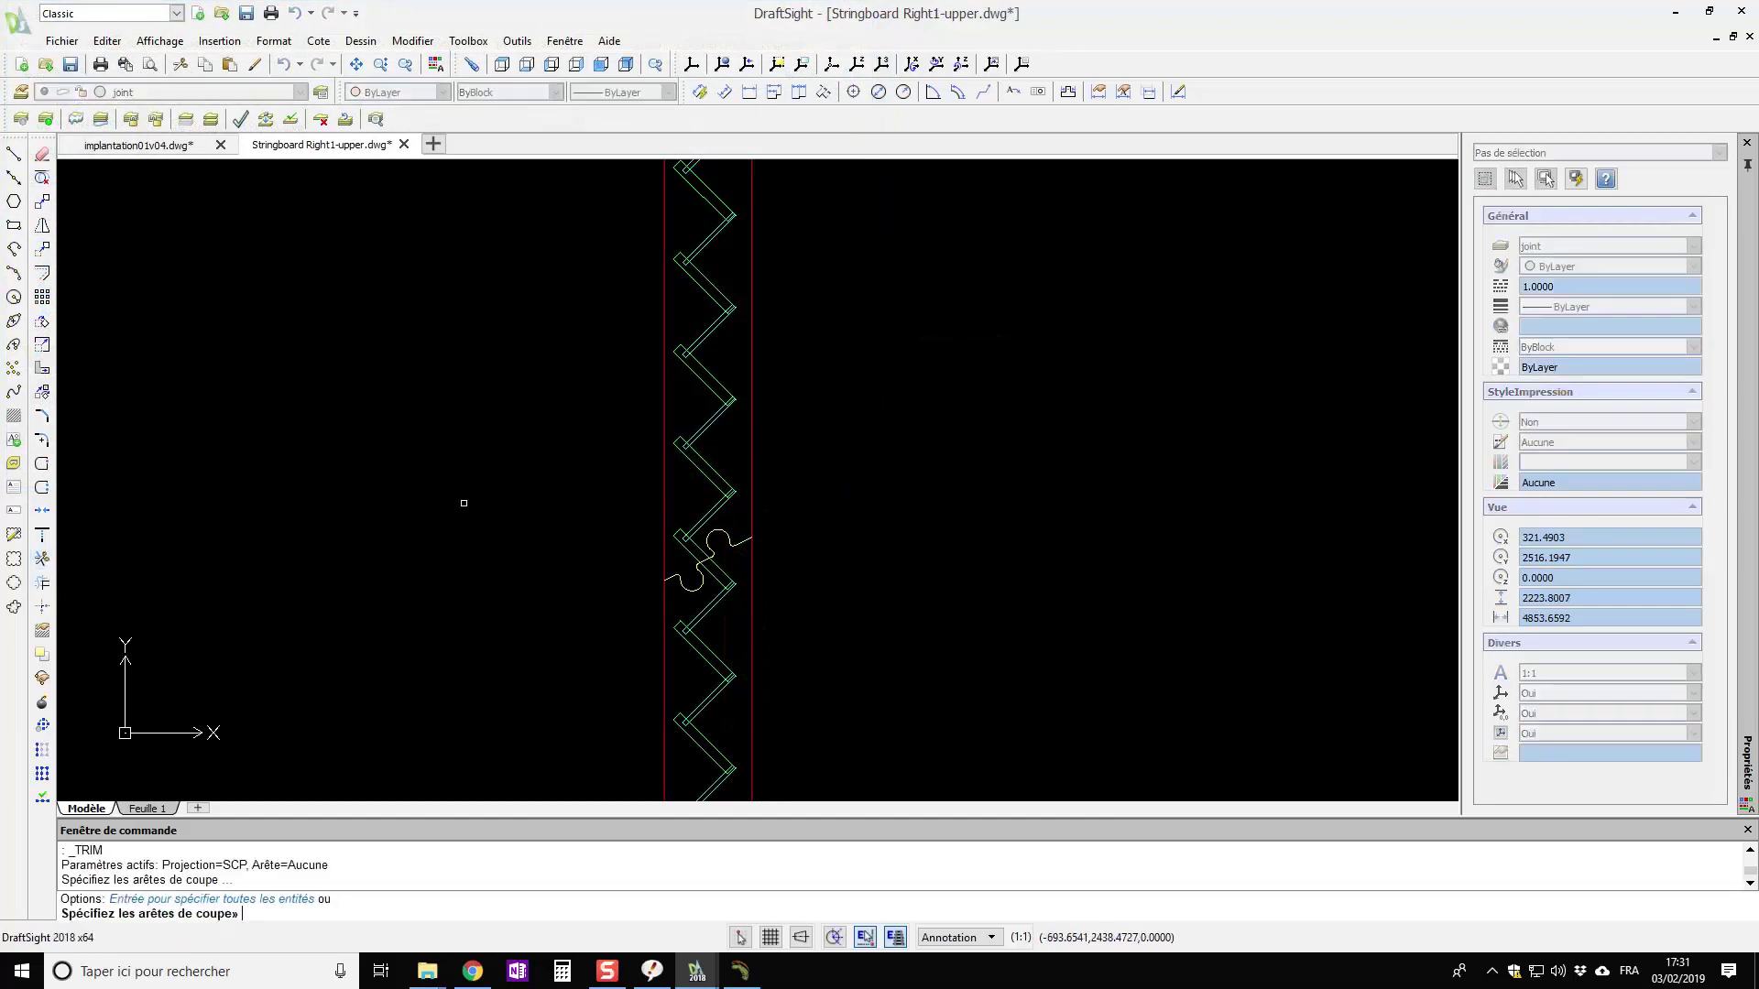
{"action": "left_click", "coordinate": [740, 544]}
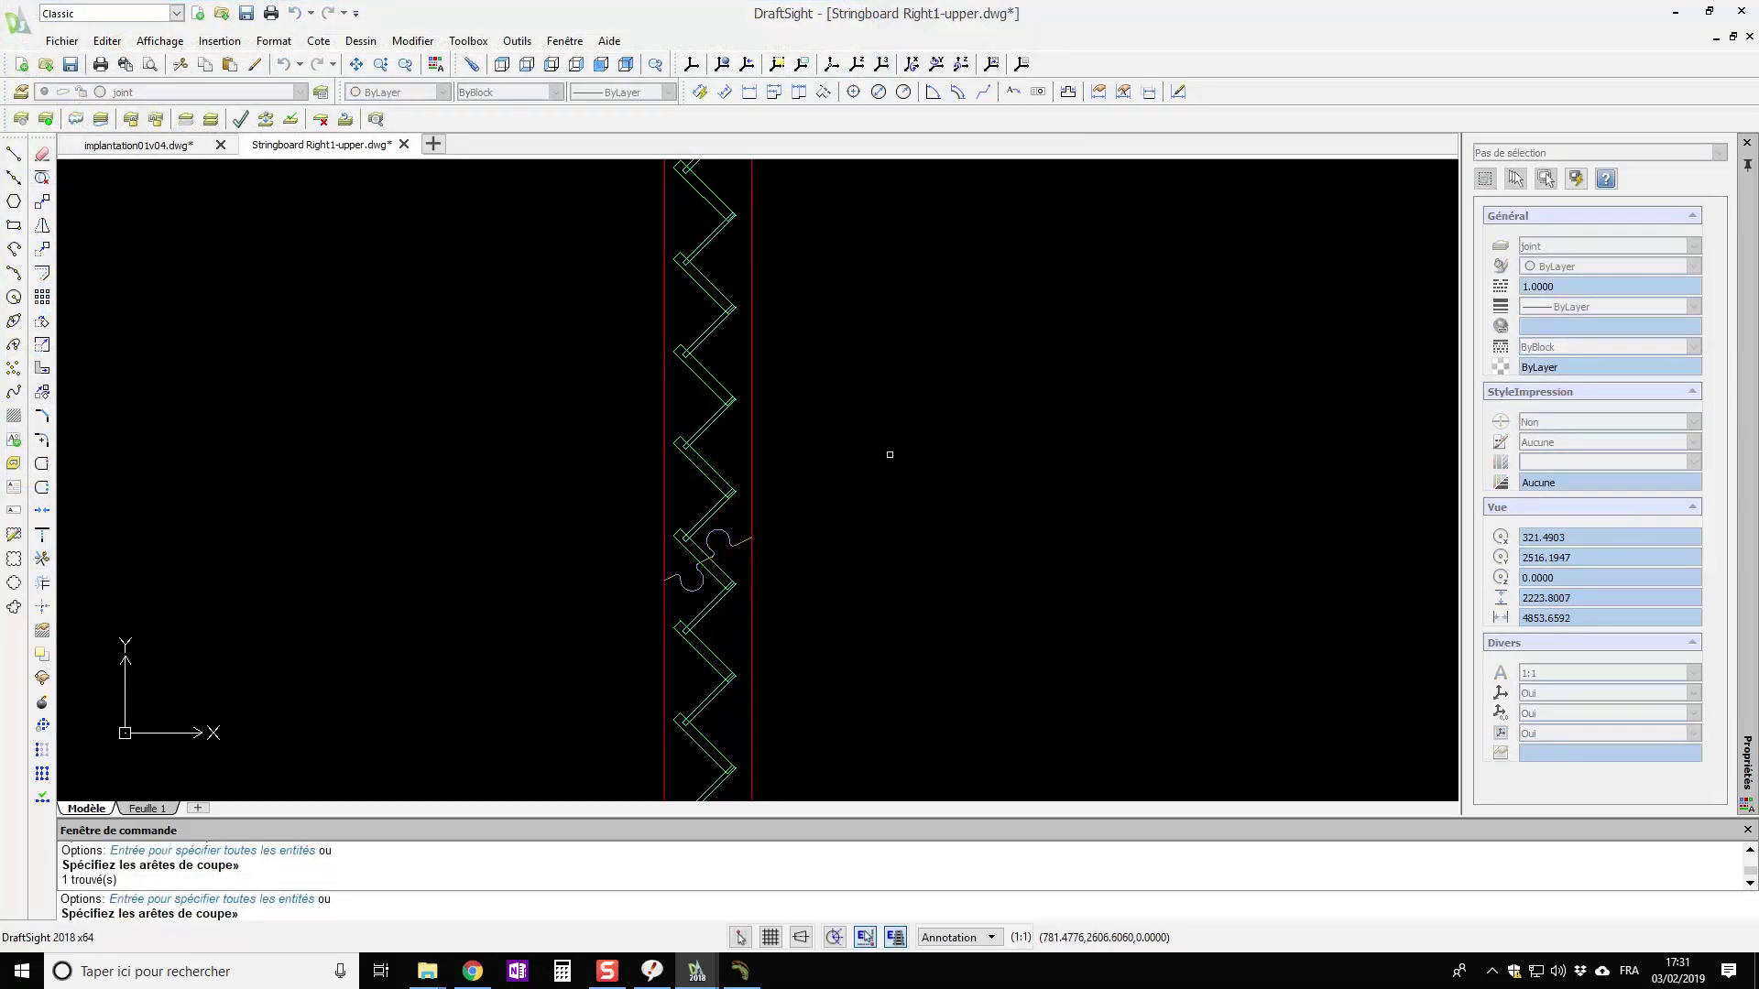
{"action": "key", "text": "Return"}
{"action": "left_click", "coordinate": [752, 460]}
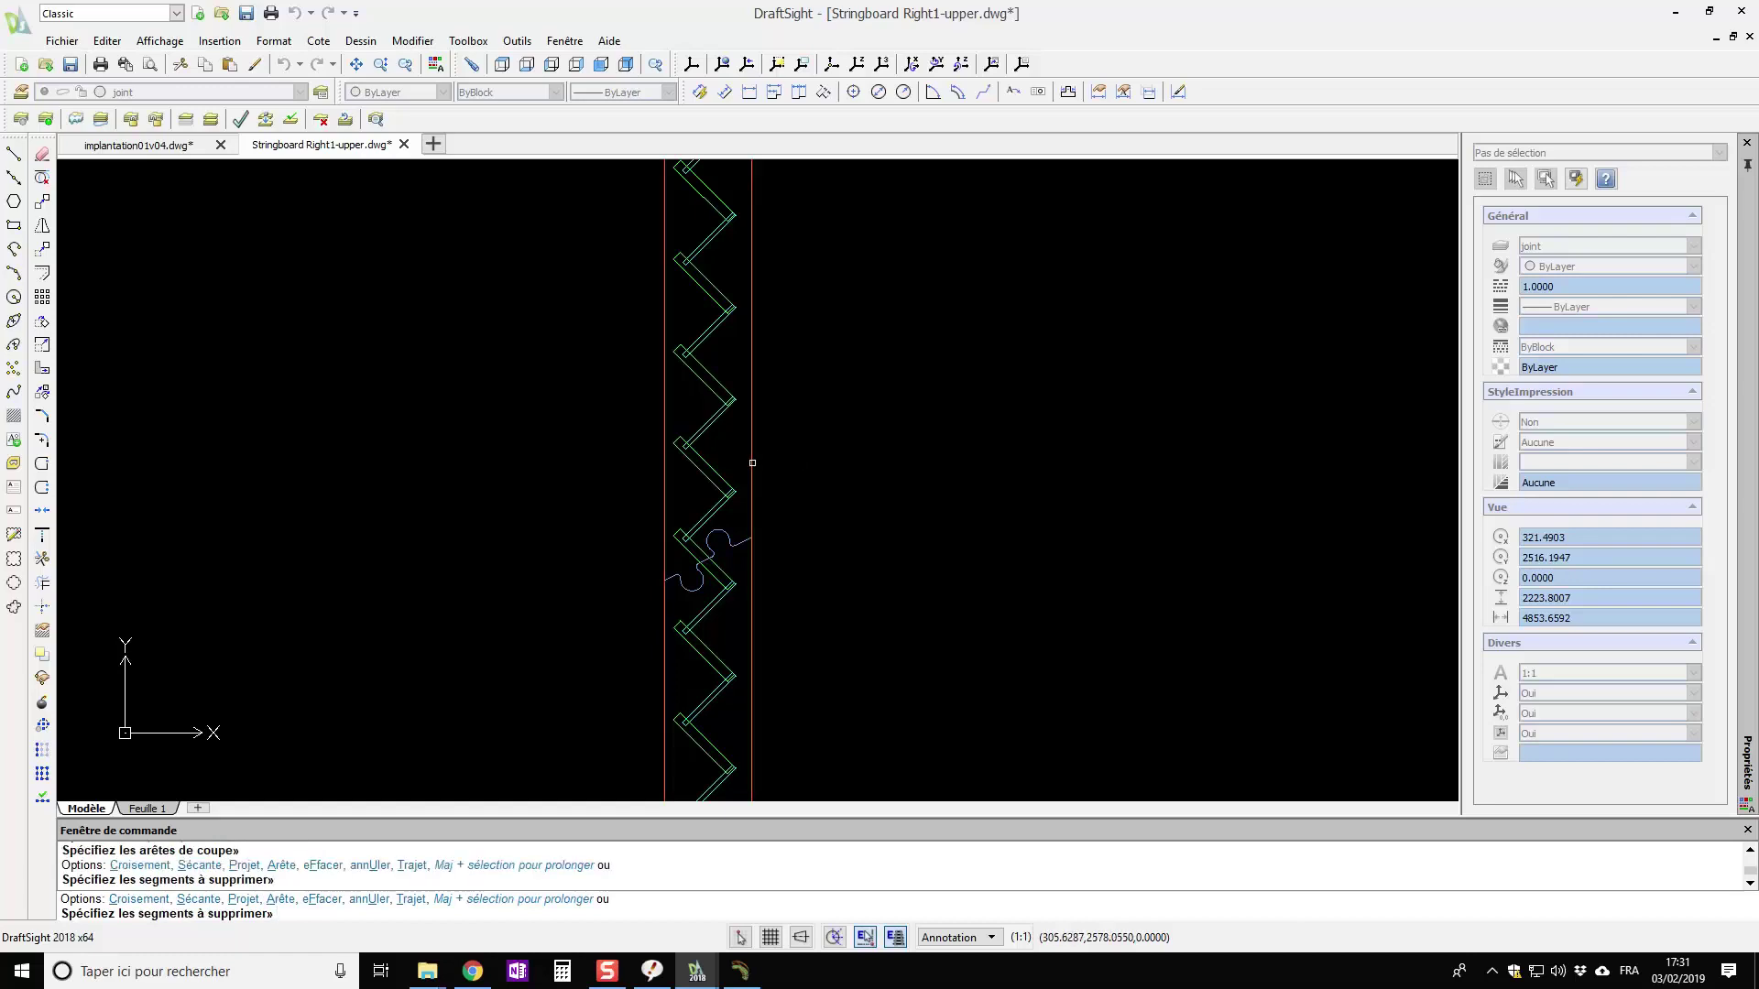
{"action": "left_click", "coordinate": [753, 457]}
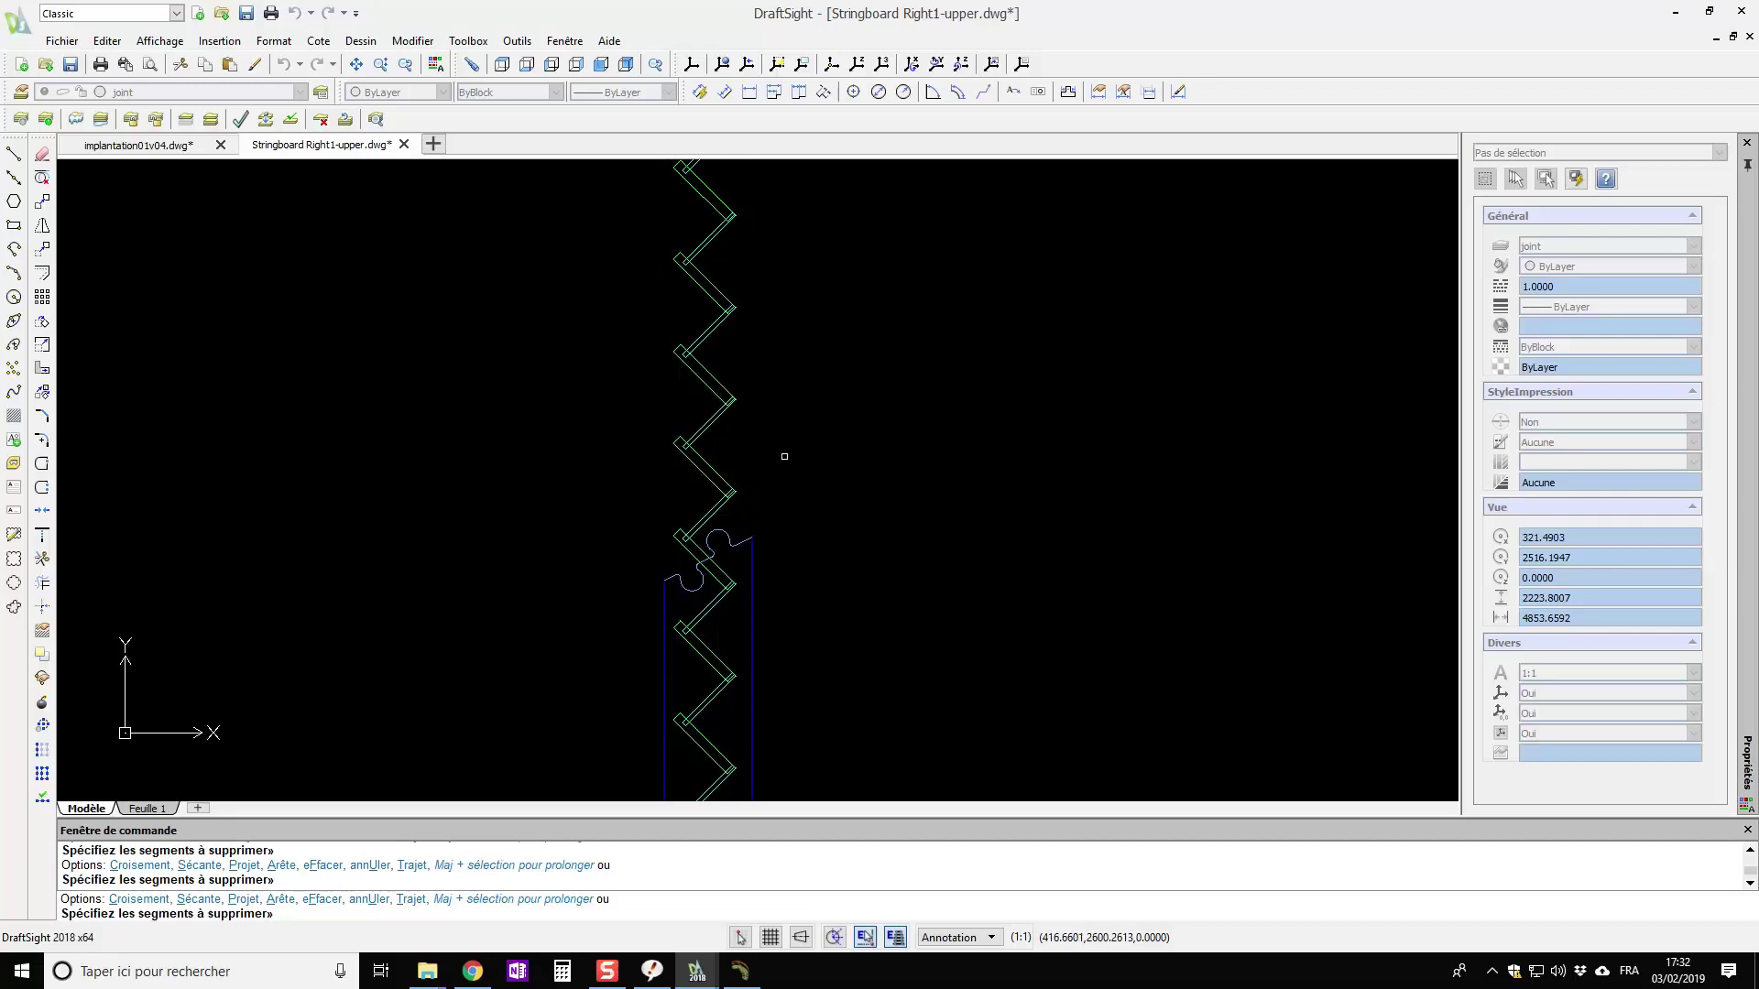
{"action": "key", "text": "Return"}
Step: Delete all tread and riser outlines lying wholly above the joint, and save the upper stringboard drawing
{"action": "scroll", "coordinate": [843, 461], "scroll_direction": "down", "scroll_amount": 3}
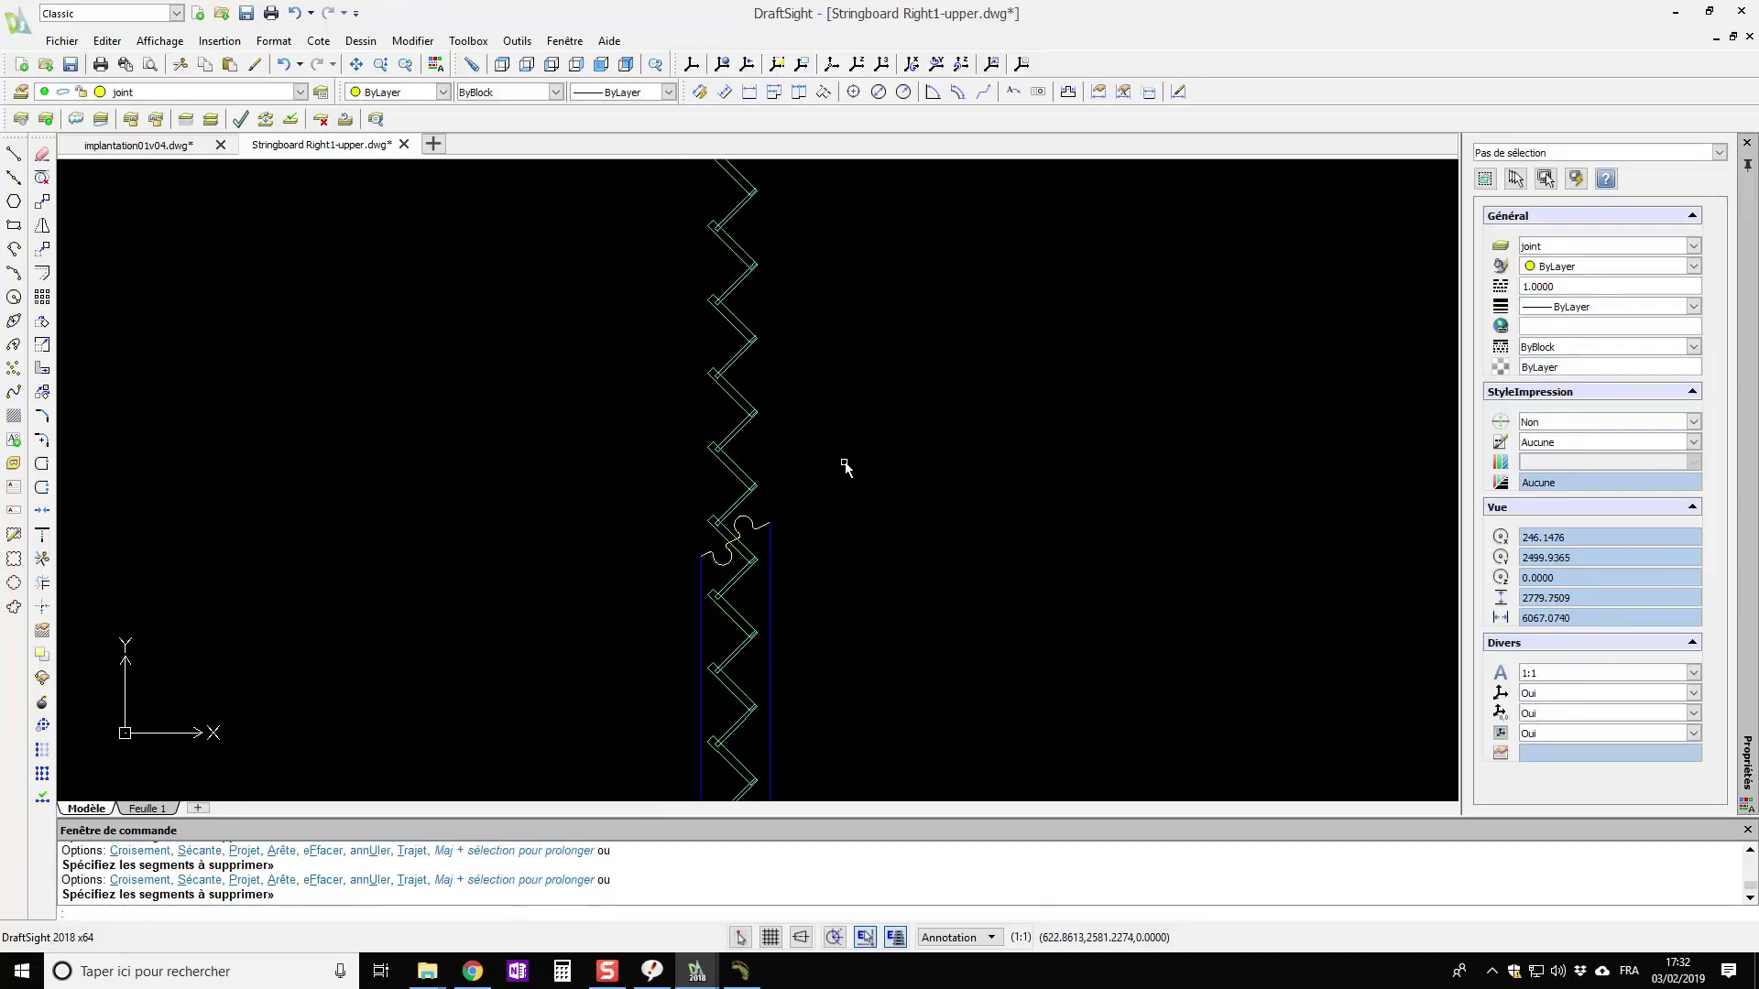
{"action": "middle_click_drag", "start_coordinate": [843, 463], "coordinate": [746, 530]}
{"action": "left_click", "coordinate": [785, 237]}
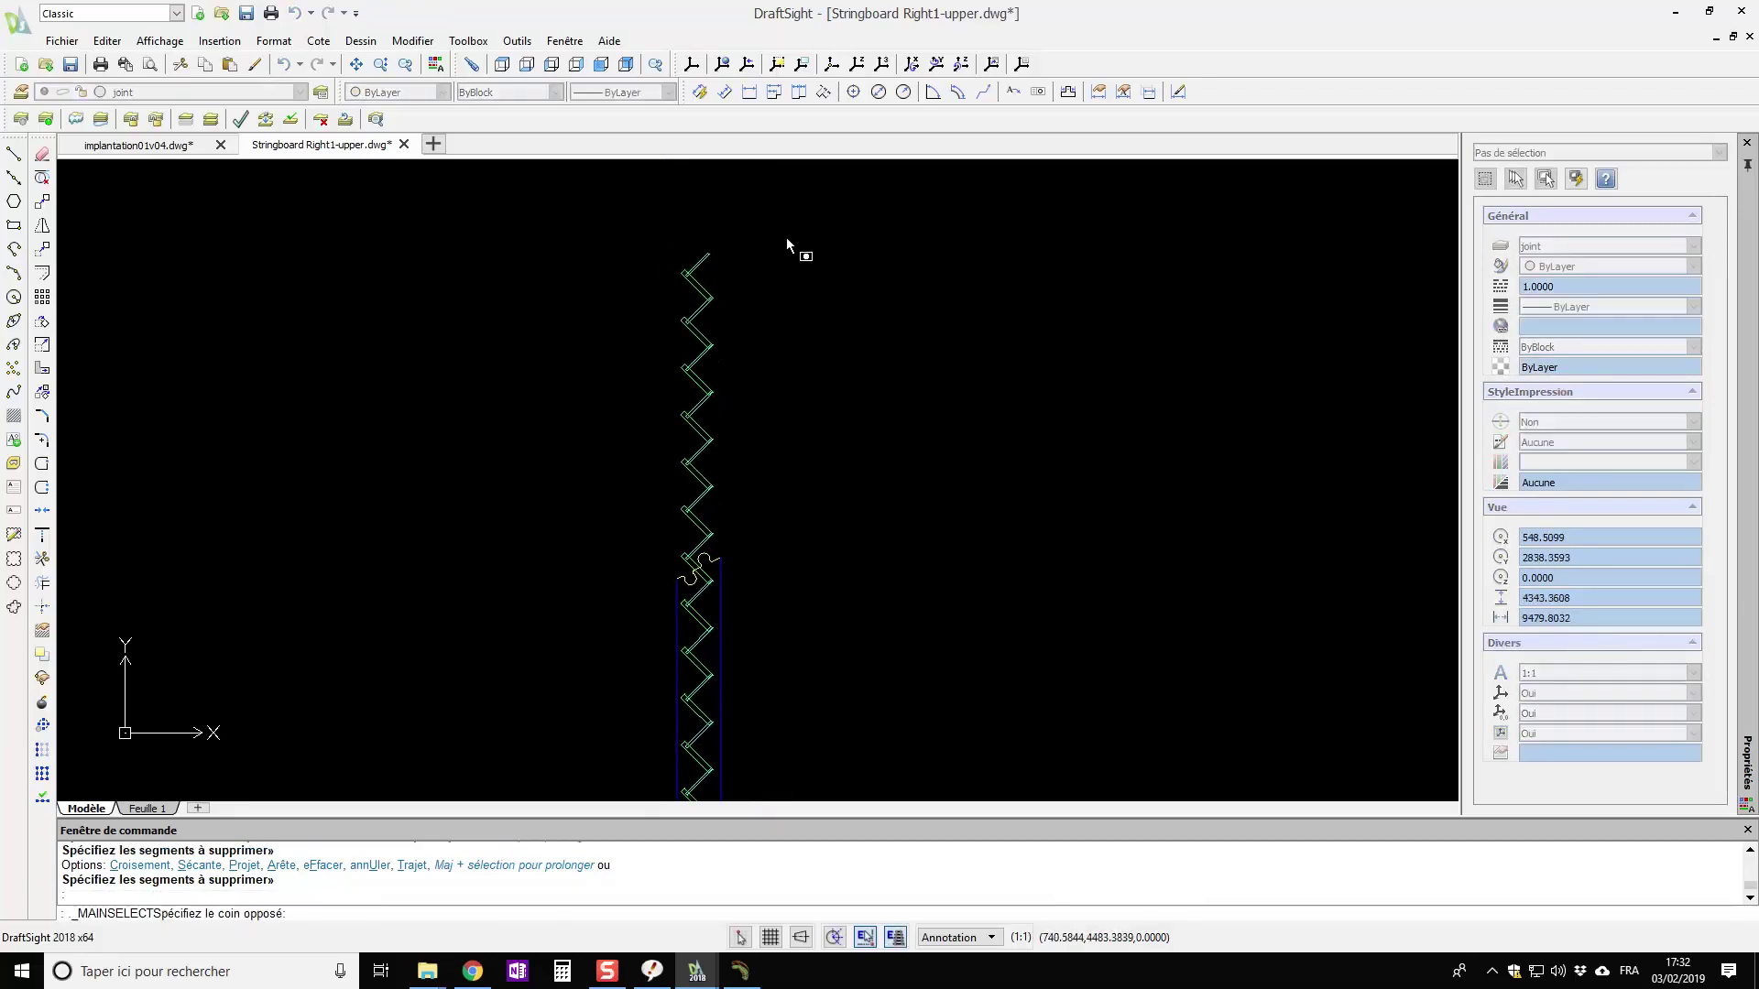
{"action": "left_click", "coordinate": [609, 534]}
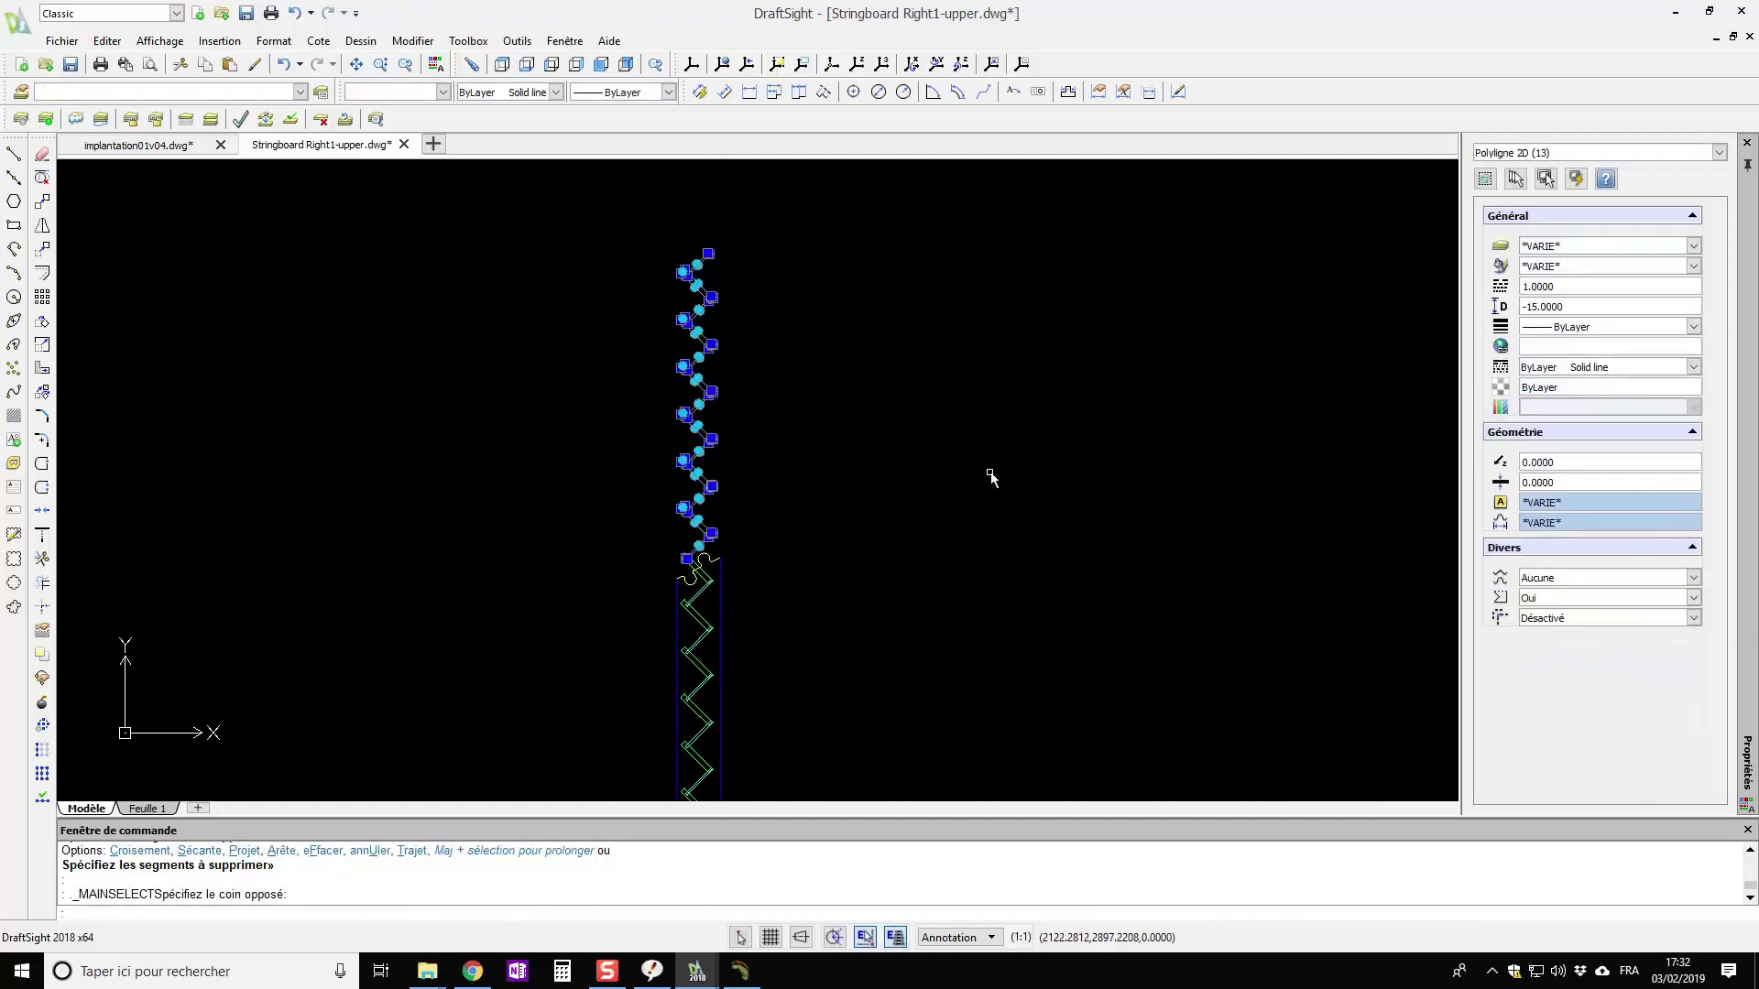
{"action": "key", "text": "Delete"}
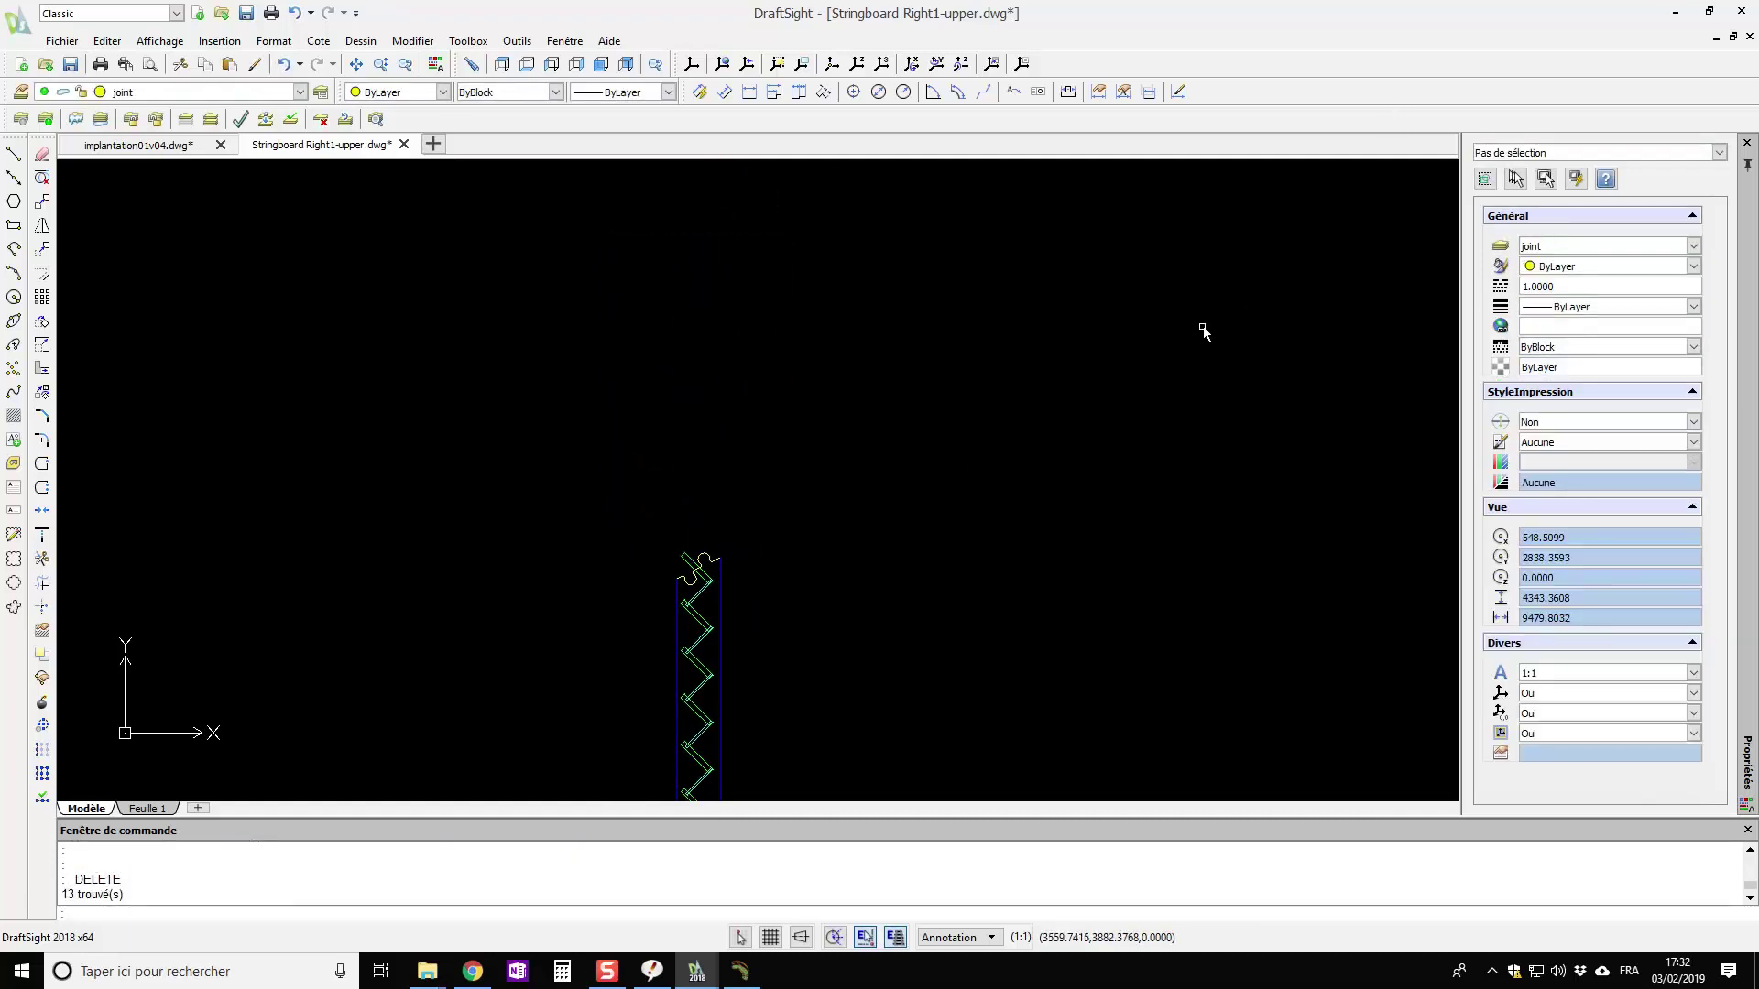
{"action": "mouse_move", "coordinate": [816, 699]}
{"action": "middle_mouse_down"}
{"action": "mouse_move", "coordinate": [778, 396]}
{"action": "mouse_move", "coordinate": [772, 431]}
{"action": "middle_mouse_up"}
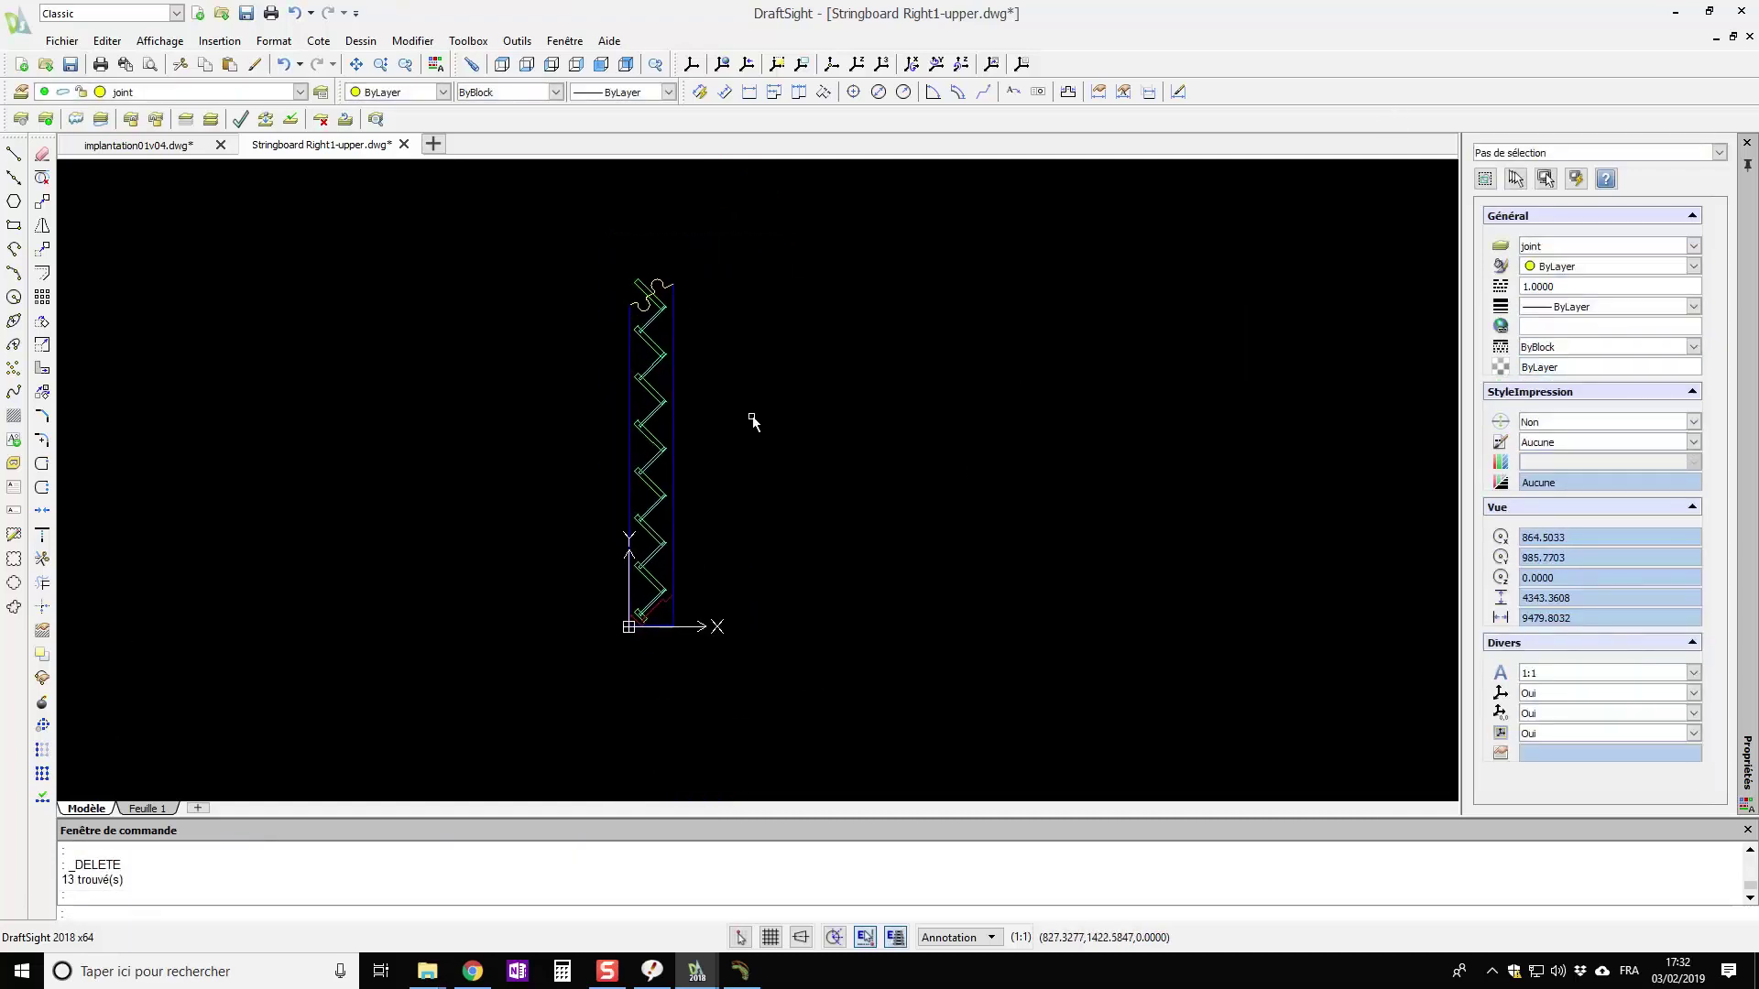
{"action": "scroll", "coordinate": [752, 420], "scroll_direction": "up", "scroll_amount": 1}
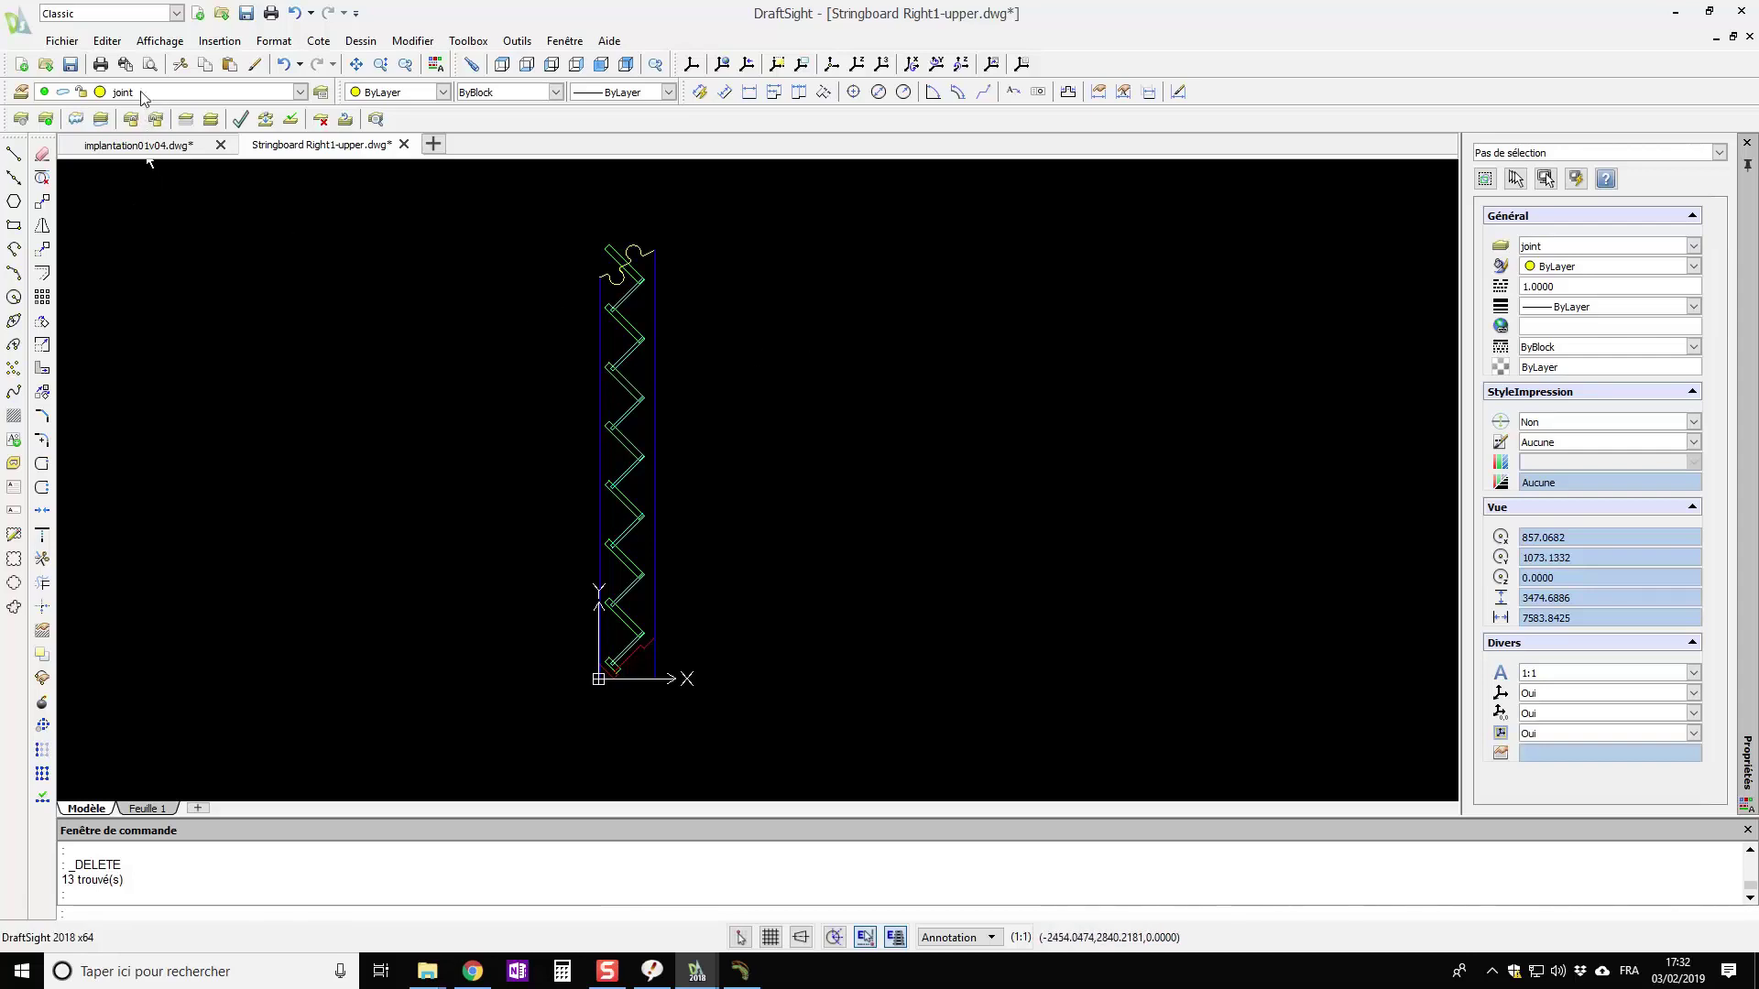
{"action": "left_click", "coordinate": [71, 66]}
Step: Open Stringboard Right1.dwg and save a copy of it as Stringboard Right1-lower.dwg
{"action": "key", "text": "ctrl+o"}
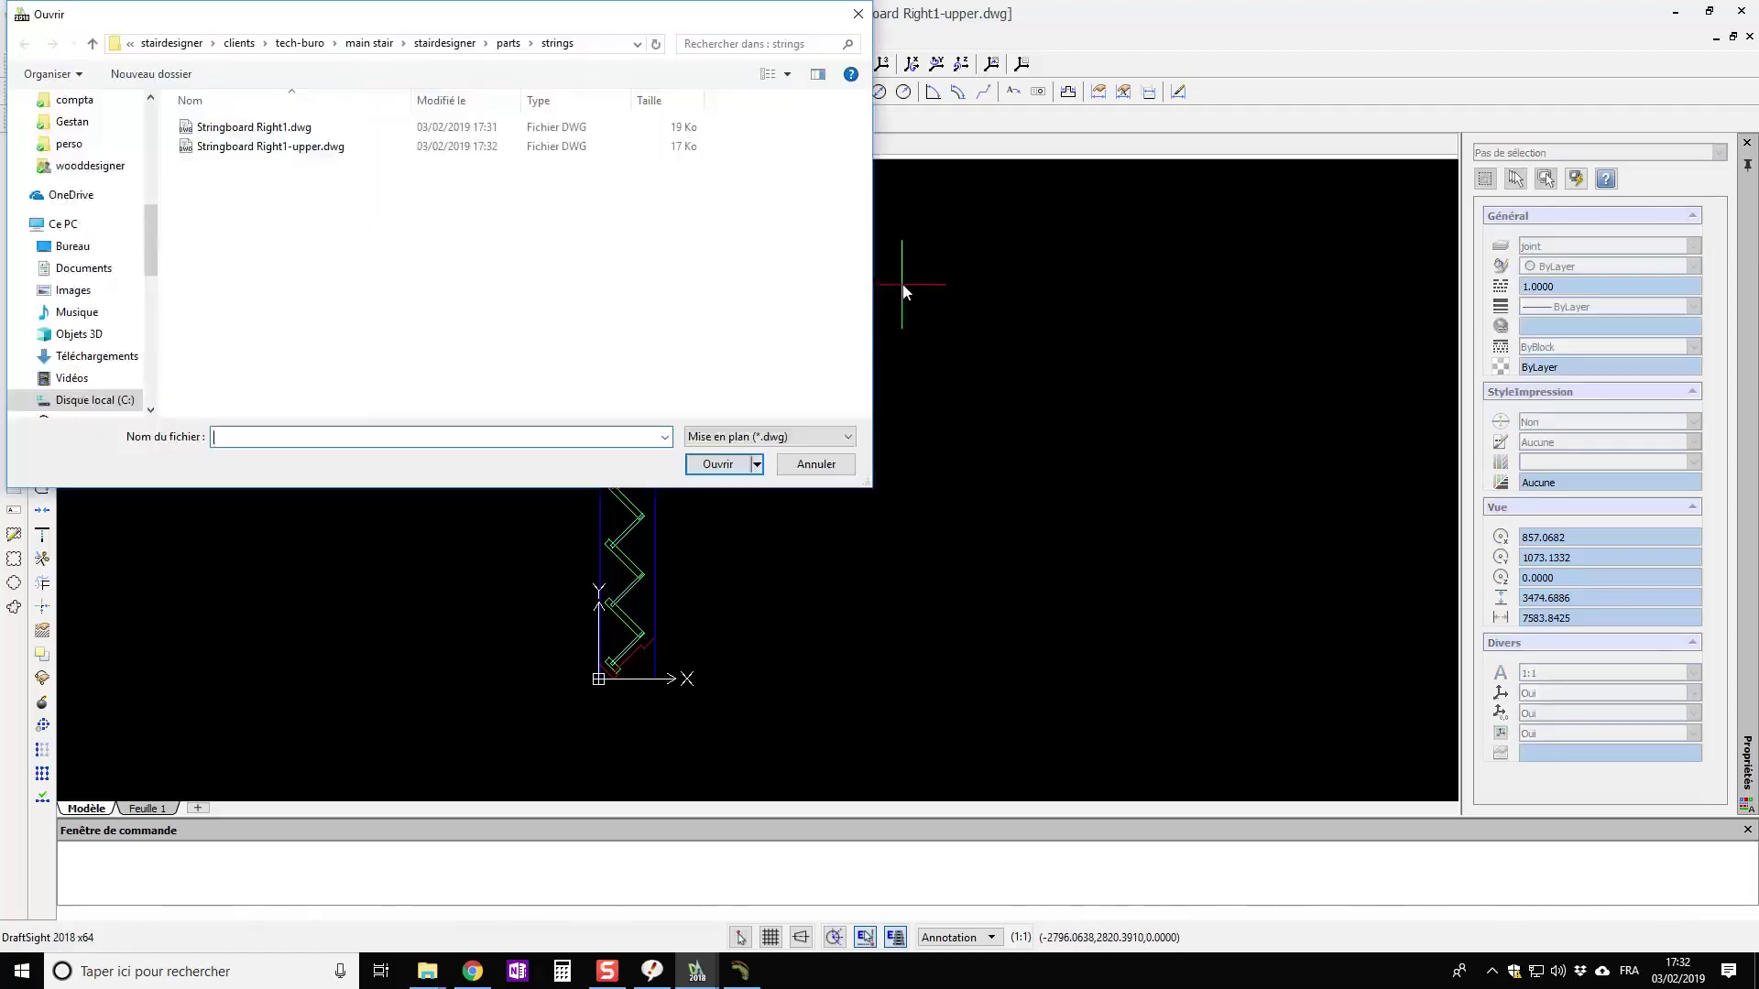
{"action": "double_click", "coordinate": [298, 130]}
{"action": "key", "text": "ctrl+shift+s"}
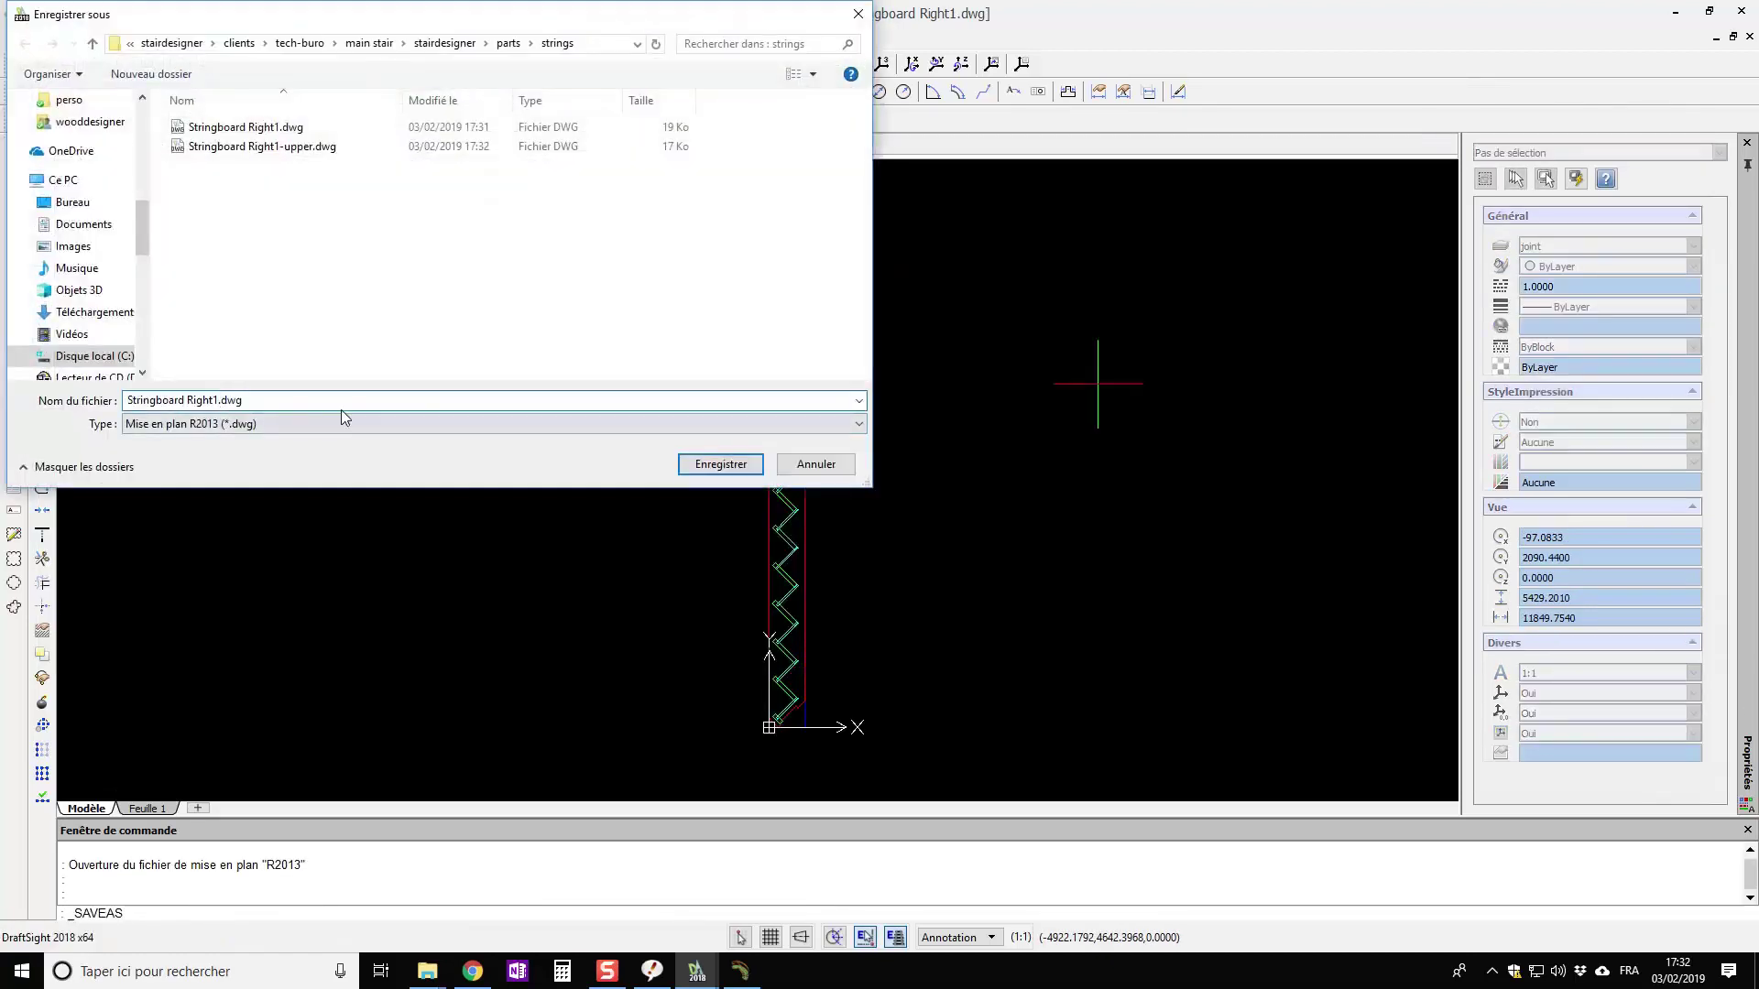
{"action": "key", "text": "Return"}
Step: Trim away the stringboard's long edges below the puzzle joint, using the joint polyline as the cutting edge
{"action": "scroll", "coordinate": [824, 474], "scroll_direction": "up", "scroll_amount": 3}
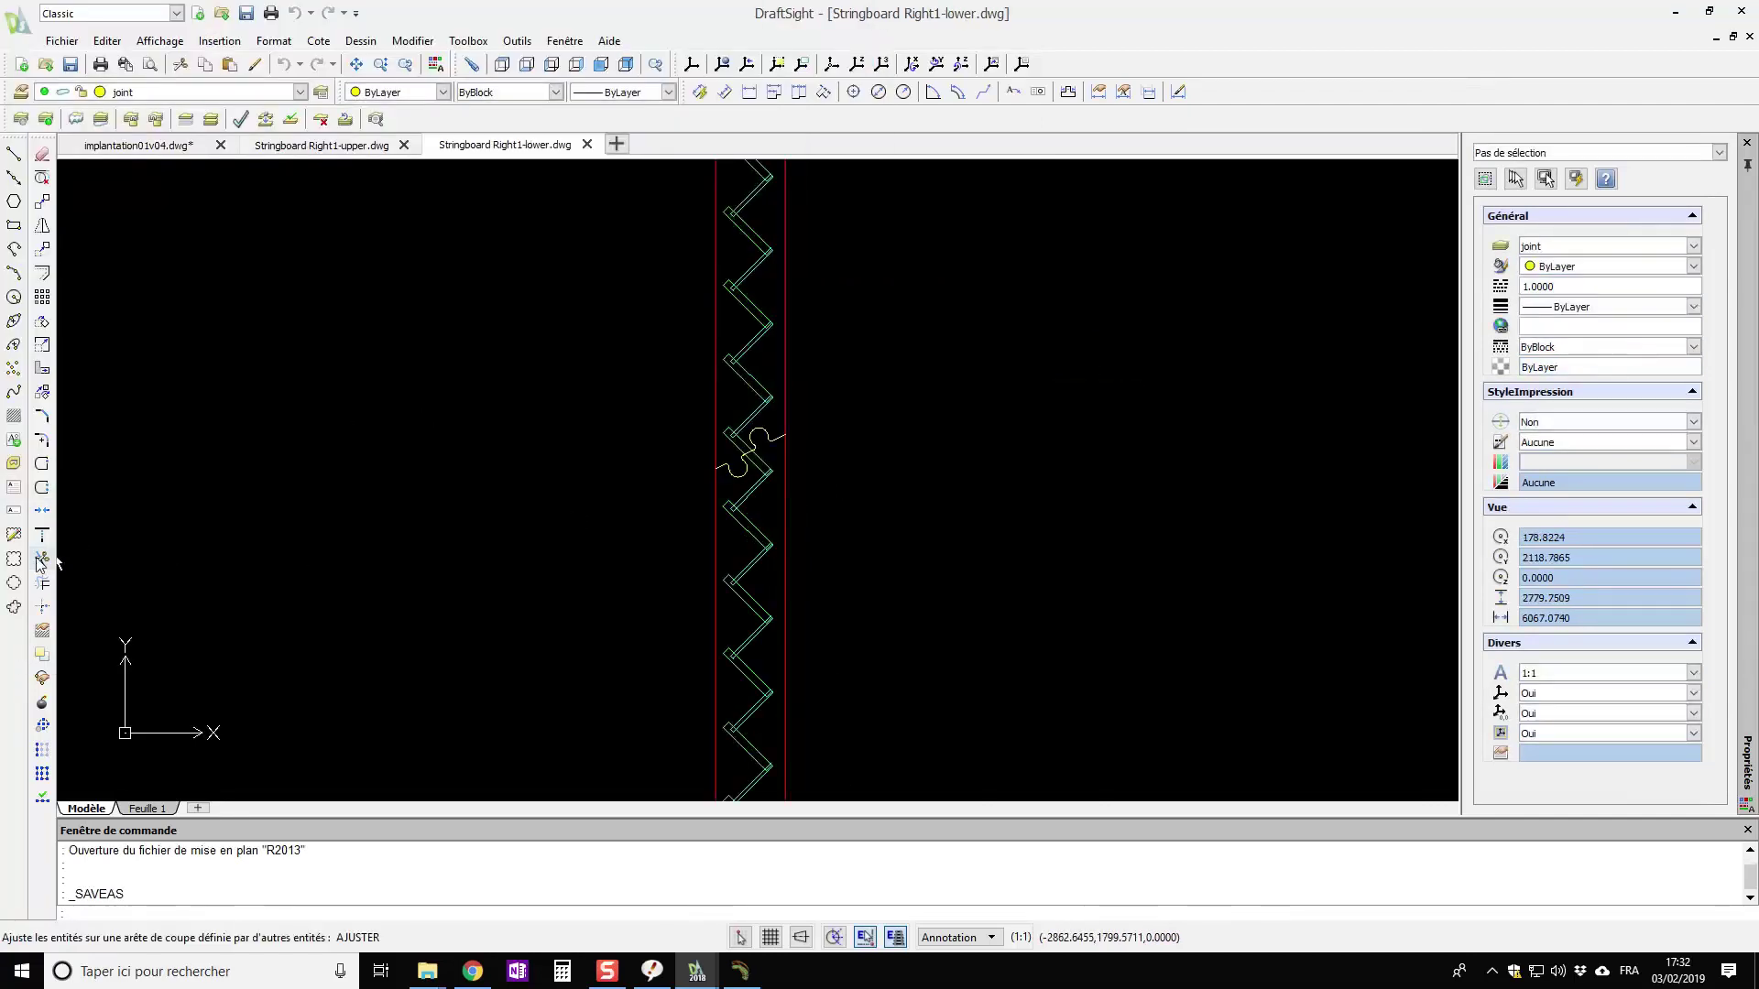
{"action": "left_click", "coordinate": [42, 559]}
{"action": "left_click", "coordinate": [767, 437]}
{"action": "key", "text": "Return"}
{"action": "left_click", "coordinate": [786, 568]}
{"action": "left_click", "coordinate": [715, 570]}
{"action": "scroll", "coordinate": [961, 562], "scroll_direction": "down", "scroll_amount": 1}
{"action": "middle_click_drag", "start_coordinate": [962, 561], "coordinate": [791, 427]}
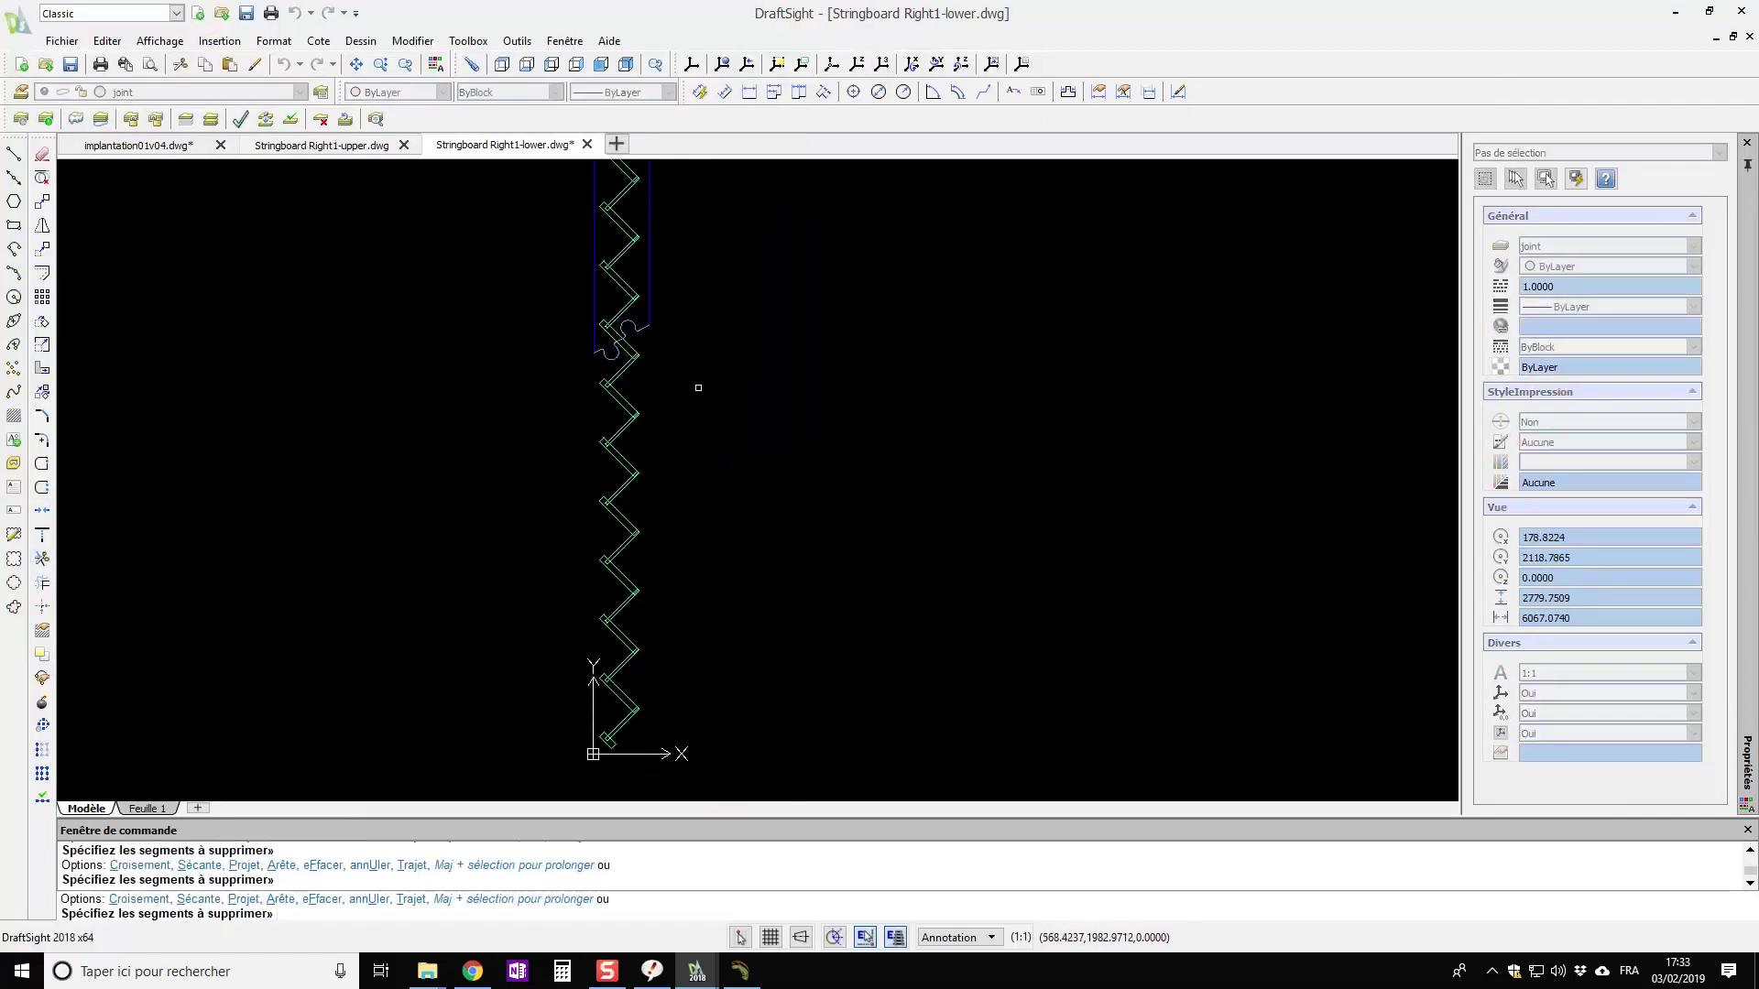
{"action": "key", "text": "Return"}
Step: Delete the tread, riser and leftover outlines lying below the joint
{"action": "left_click", "coordinate": [699, 376]}
{"action": "left_click", "coordinate": [438, 800]}
{"action": "key", "text": "Delete"}
Step: Move the remaining stringboard with its joint down to the origin, left edge on the Y axis, and save the drawing
{"action": "scroll", "coordinate": [671, 445], "scroll_direction": "down", "scroll_amount": 3}
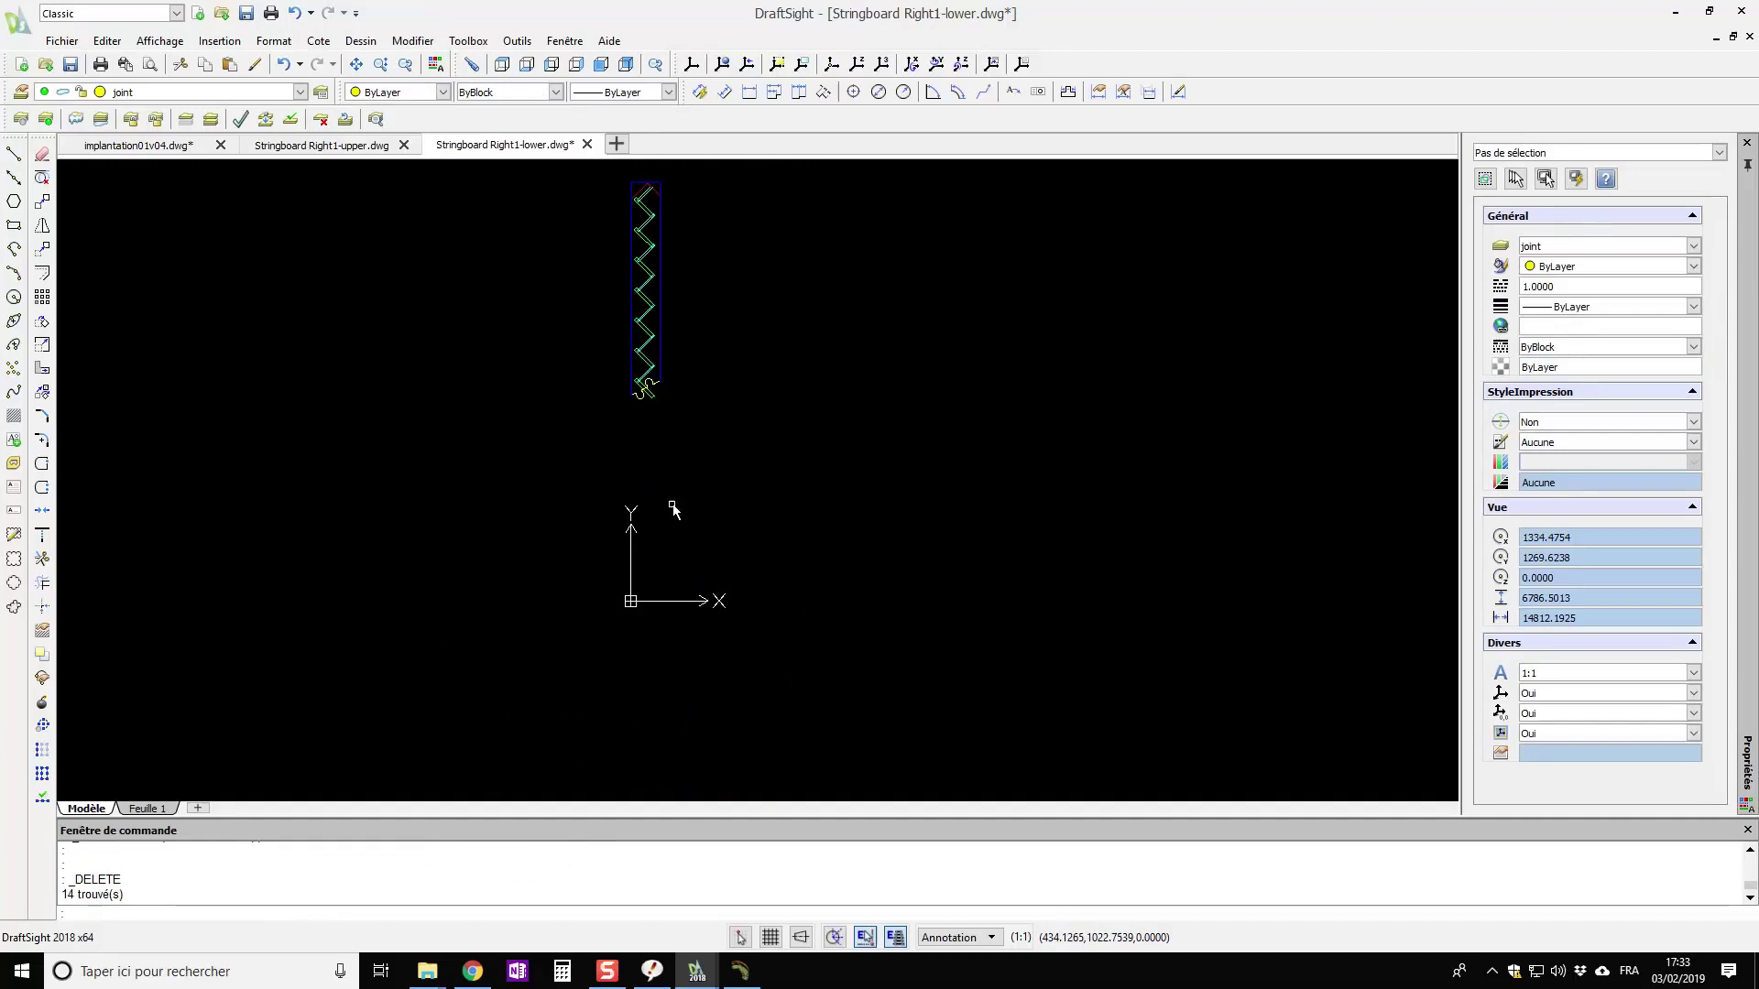
{"action": "middle_click_drag", "start_coordinate": [671, 507], "coordinate": [674, 523]}
{"action": "left_click", "coordinate": [42, 249]}
{"action": "left_click", "coordinate": [685, 187]}
{"action": "left_click", "coordinate": [616, 431]}
{"action": "key", "text": "Return"}
{"action": "scroll", "coordinate": [632, 412], "scroll_direction": "up", "scroll_amount": 4}
{"action": "left_click", "coordinate": [632, 411]}
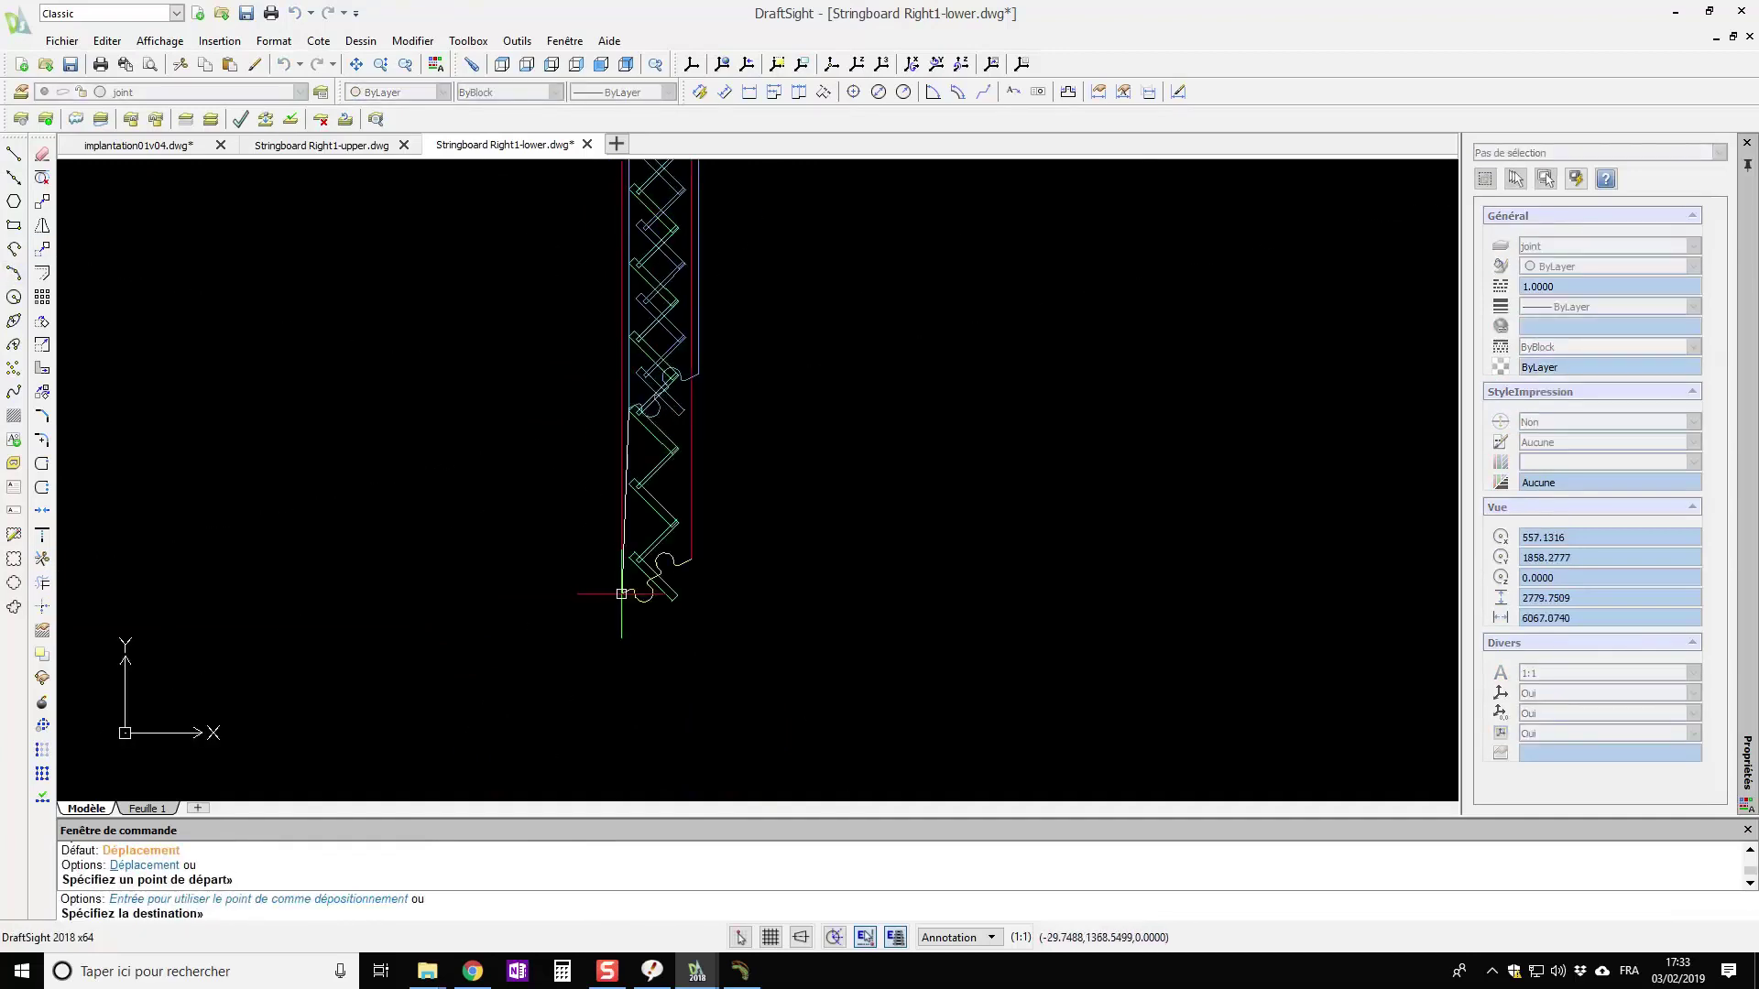
{"action": "scroll", "coordinate": [621, 596], "scroll_direction": "down", "scroll_amount": 4}
{"action": "middle_click_drag", "start_coordinate": [621, 596], "coordinate": [634, 431]}
{"action": "scroll", "coordinate": [635, 570], "scroll_direction": "up", "scroll_amount": 9}
{"action": "scroll", "coordinate": [637, 569], "scroll_direction": "up", "scroll_amount": 1}
{"action": "key", "text": "F10"}
{"action": "left_click", "coordinate": [672, 445]}
{"action": "scroll", "coordinate": [1236, 427], "scroll_direction": "down", "scroll_amount": 6}
{"action": "middle_click_drag", "start_coordinate": [1236, 428], "coordinate": [722, 698]}
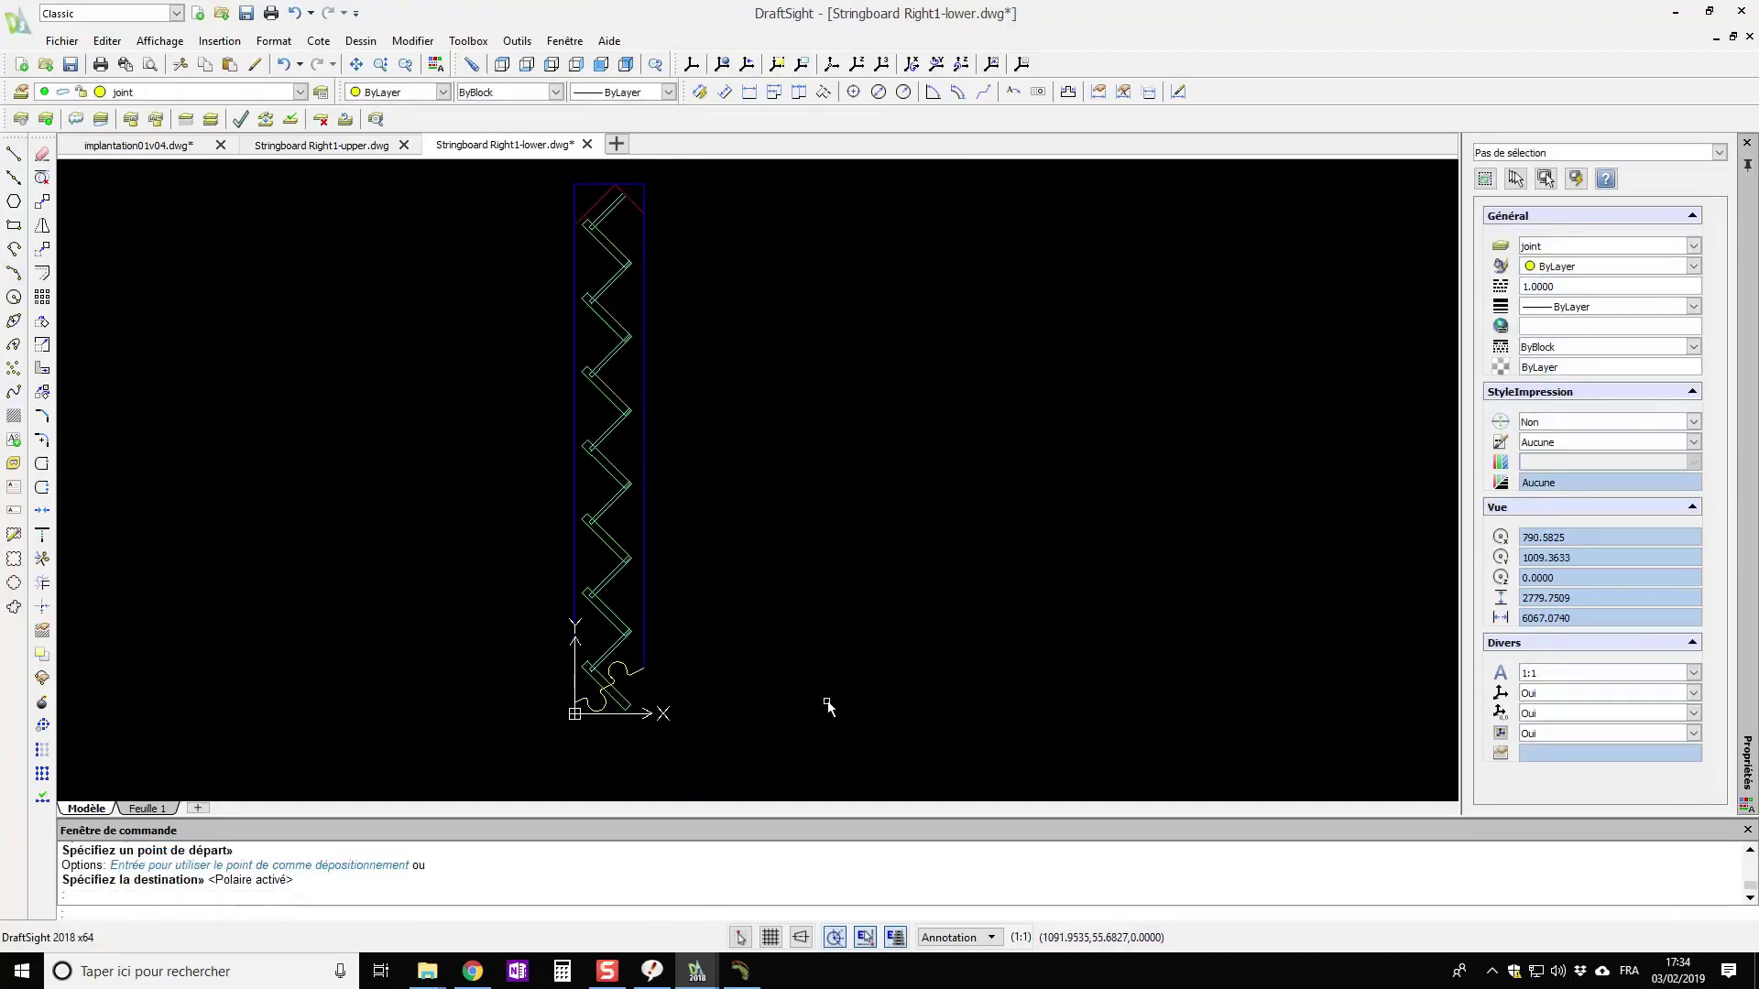
{"action": "left_click", "coordinate": [70, 66]}
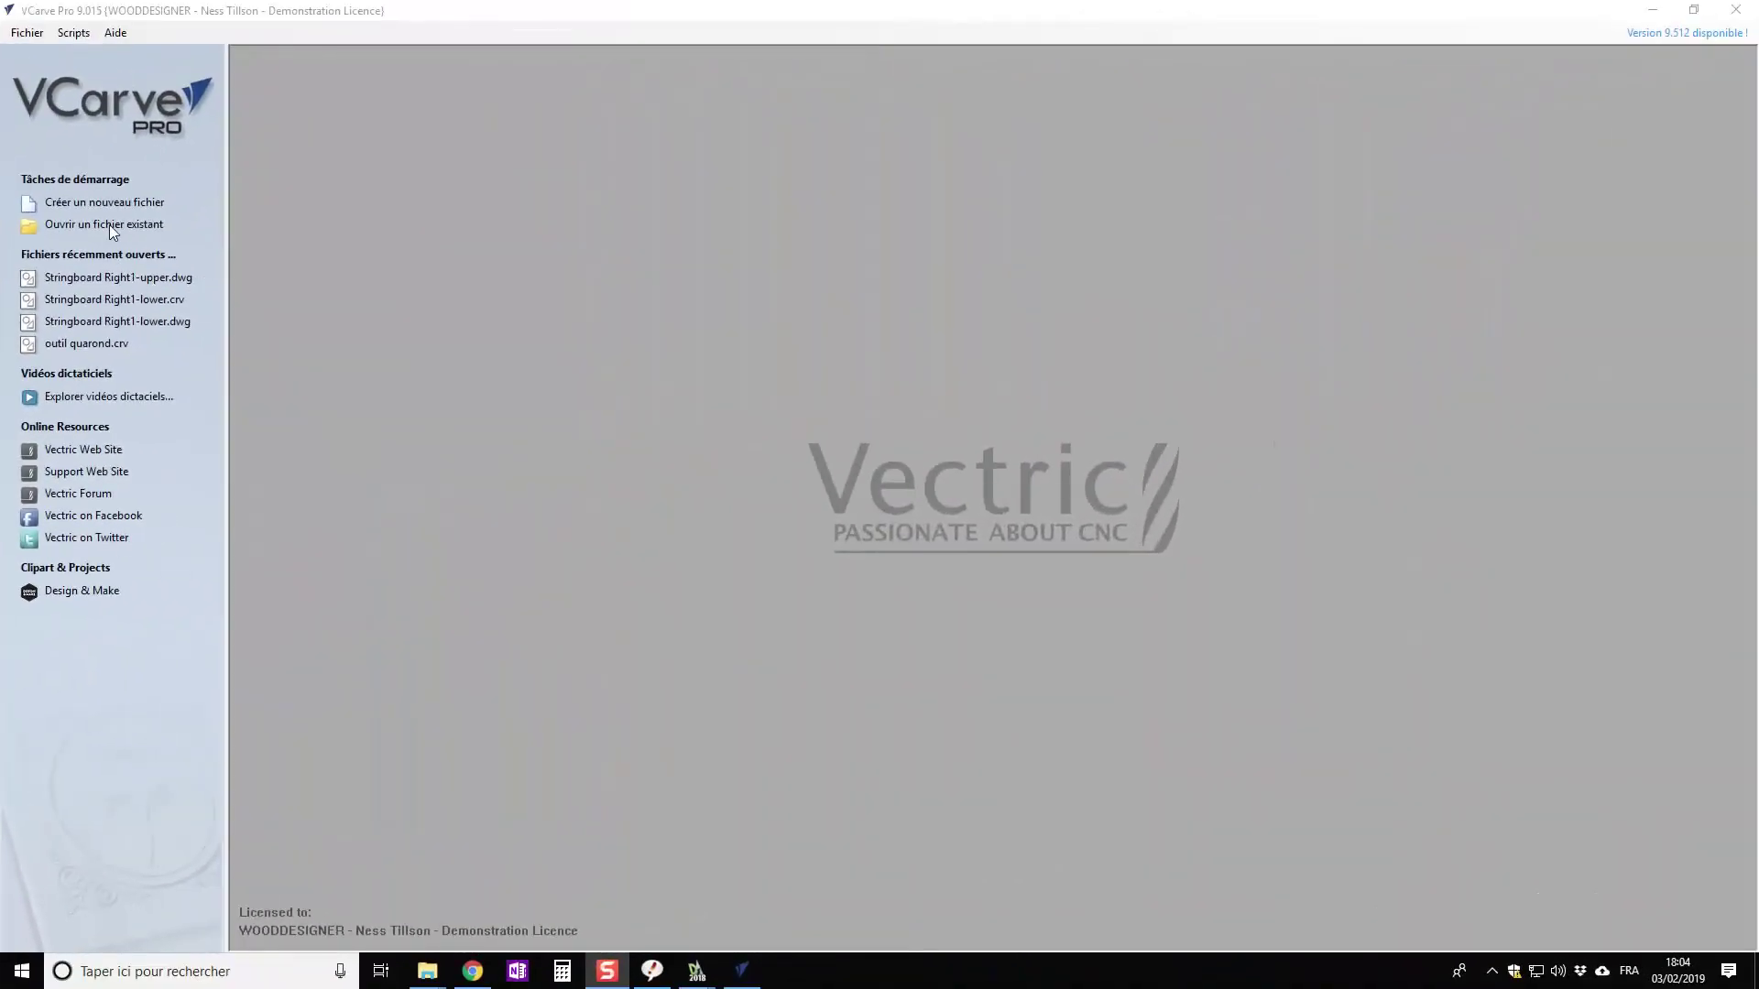
Step: Switch to VCarve Pro, open Stringboard Right1-upper.dwg and set the material thickness to 33 mm
{"action": "left_click", "coordinate": [109, 223]}
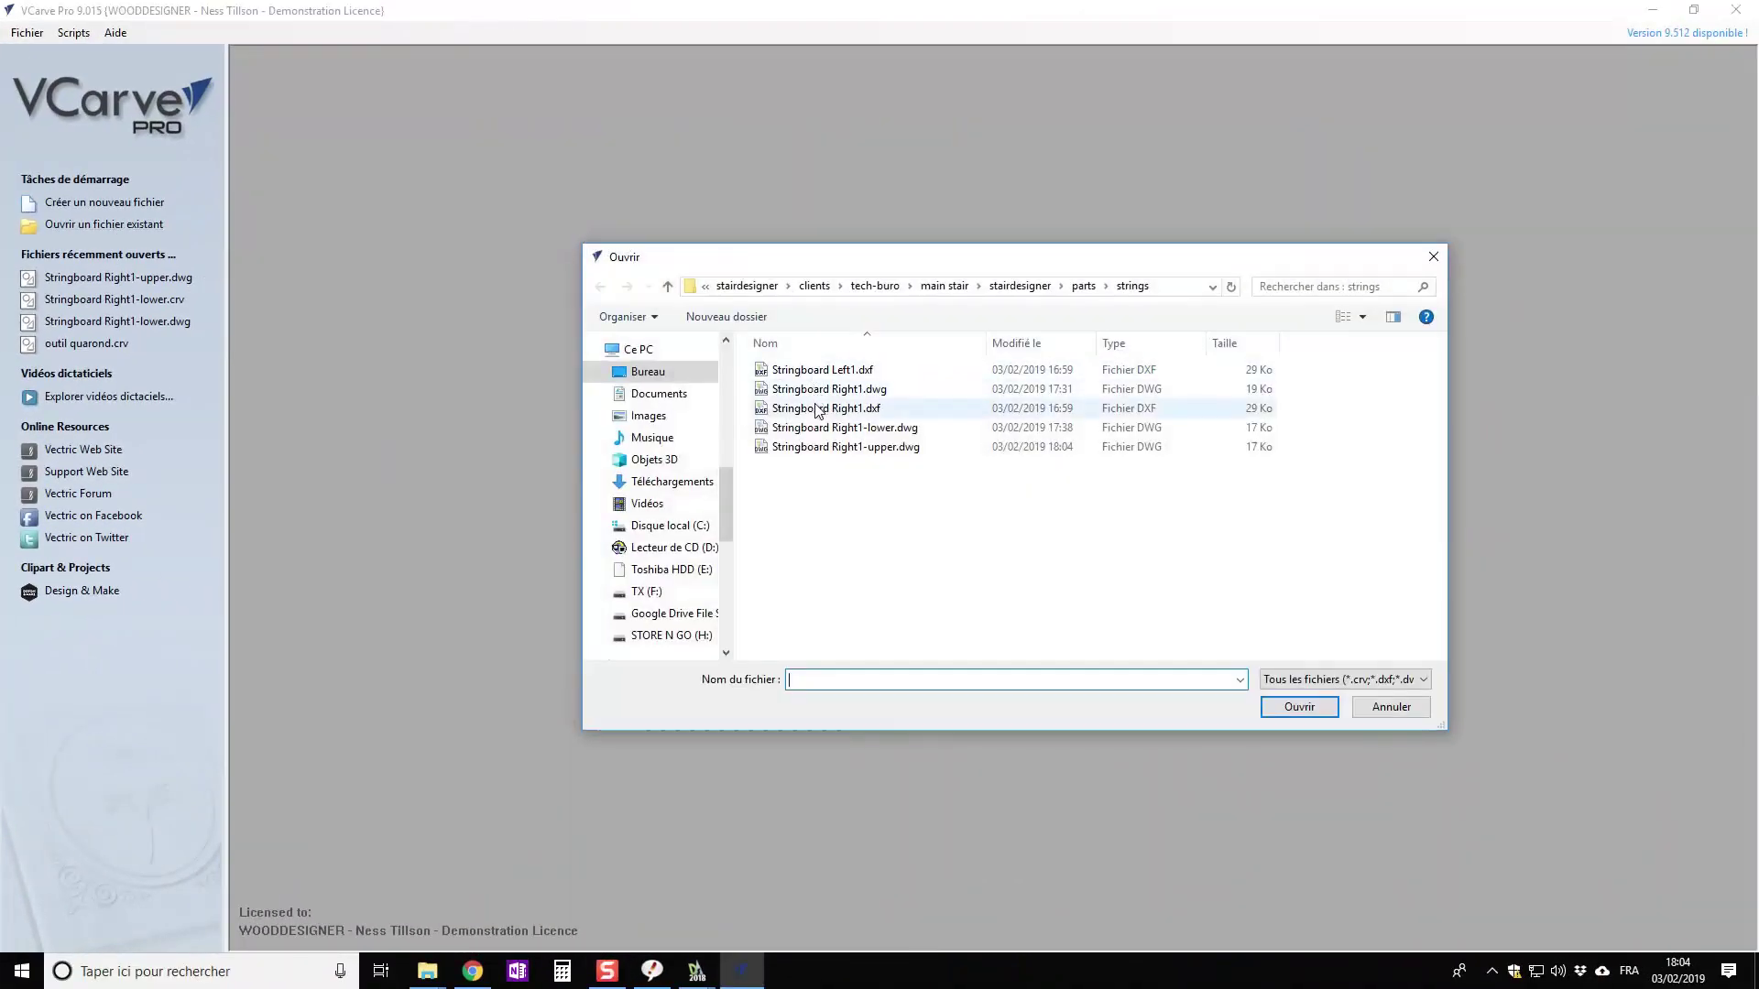
{"action": "double_click", "coordinate": [822, 448]}
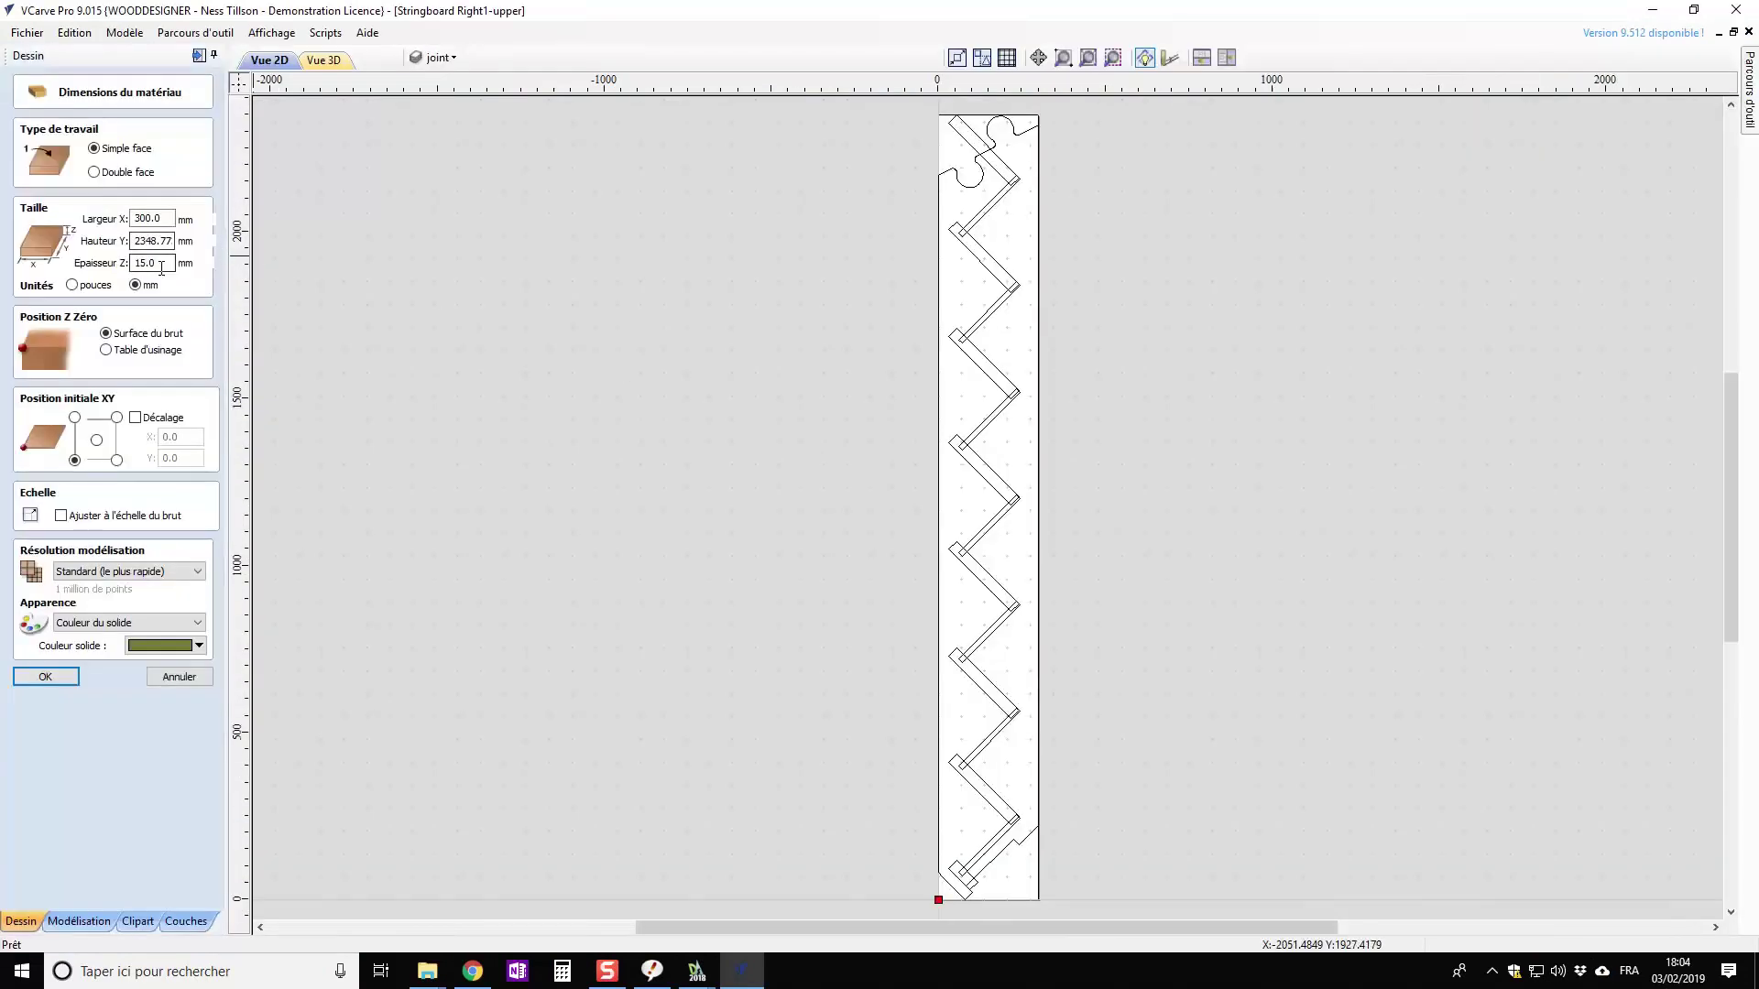
{"action": "double_click", "coordinate": [161, 268]}
{"action": "type", "text": "33"}
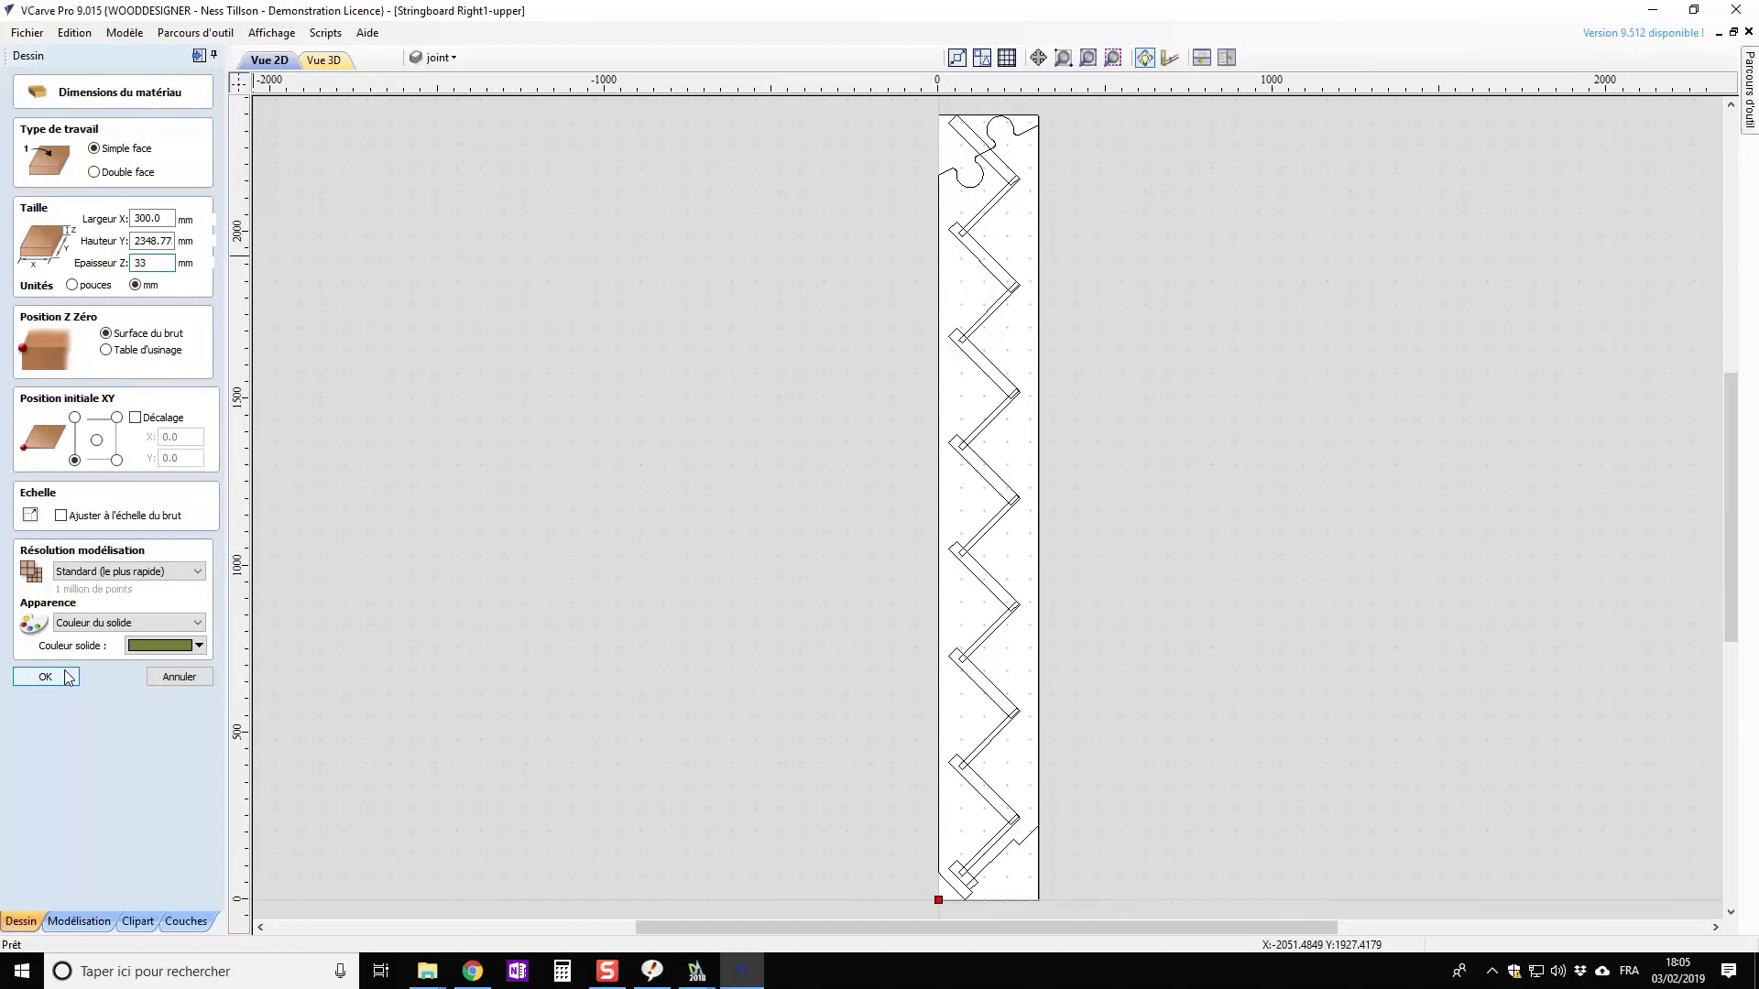
{"action": "left_click", "coordinate": [45, 677]}
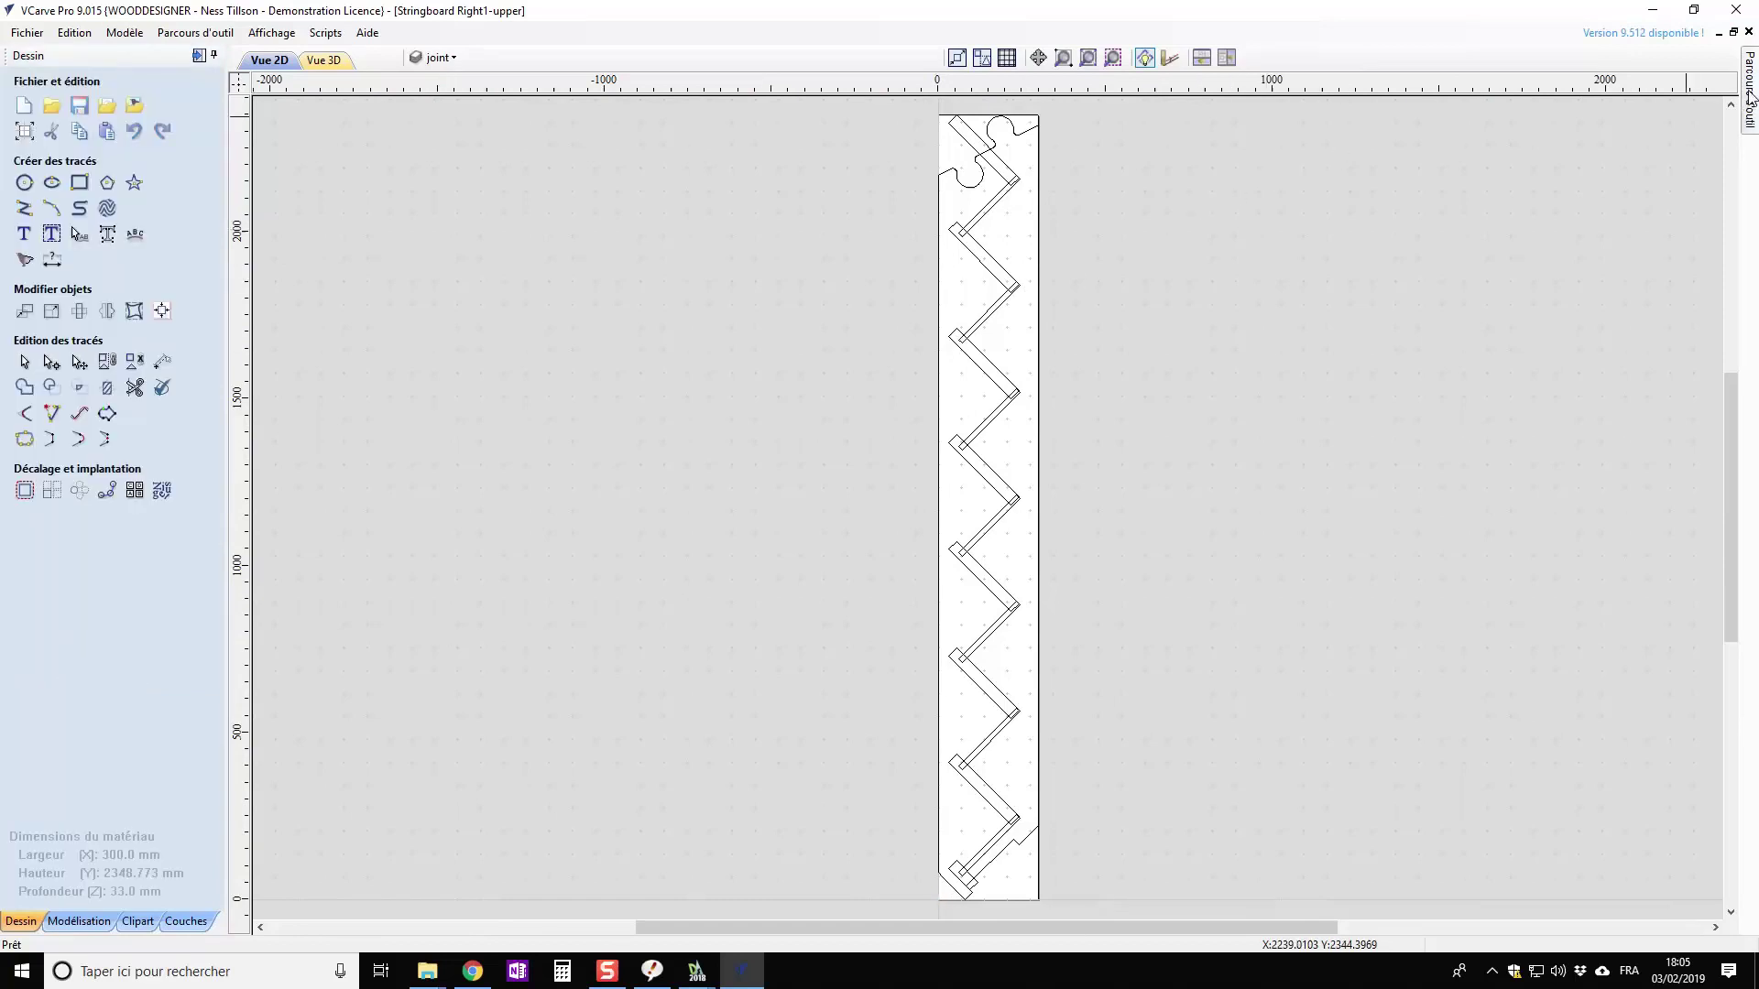
Step: Load the toolpath template containing steps_D10_P15, riser_D10_P15 and Contour_D16_P33.1, and recalculate all toolpaths
{"action": "left_click", "coordinate": [1728, 57]}
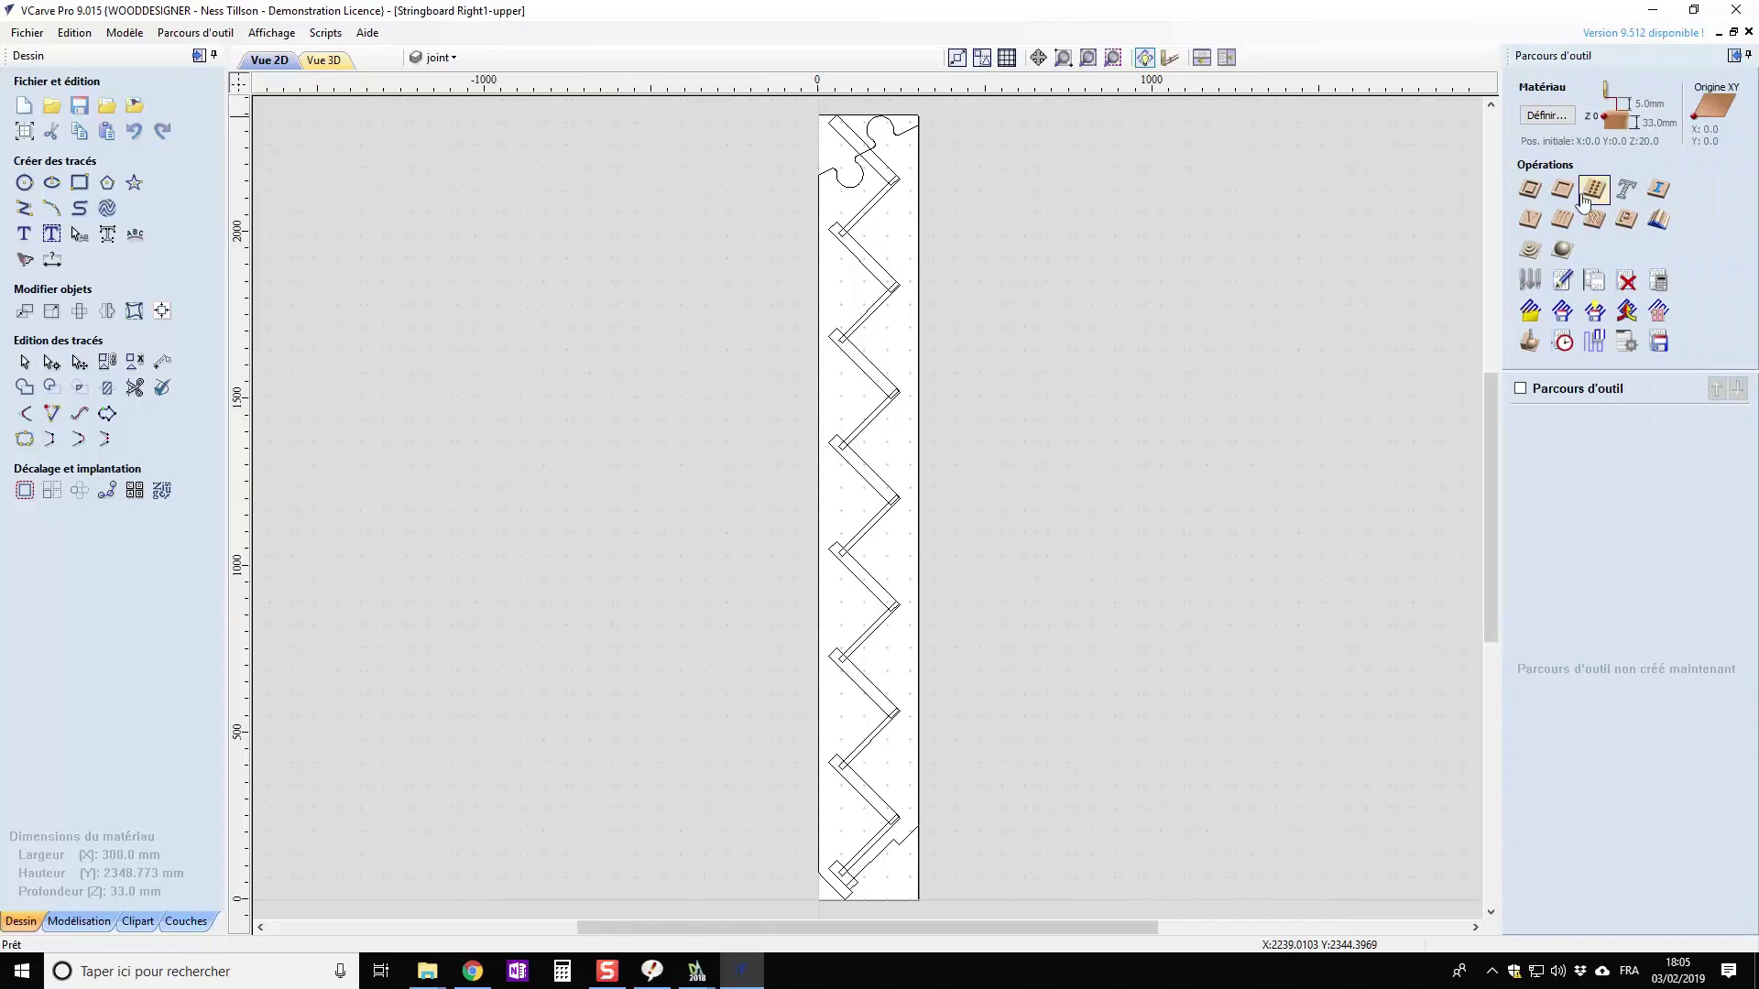
{"action": "left_click", "coordinate": [1529, 311]}
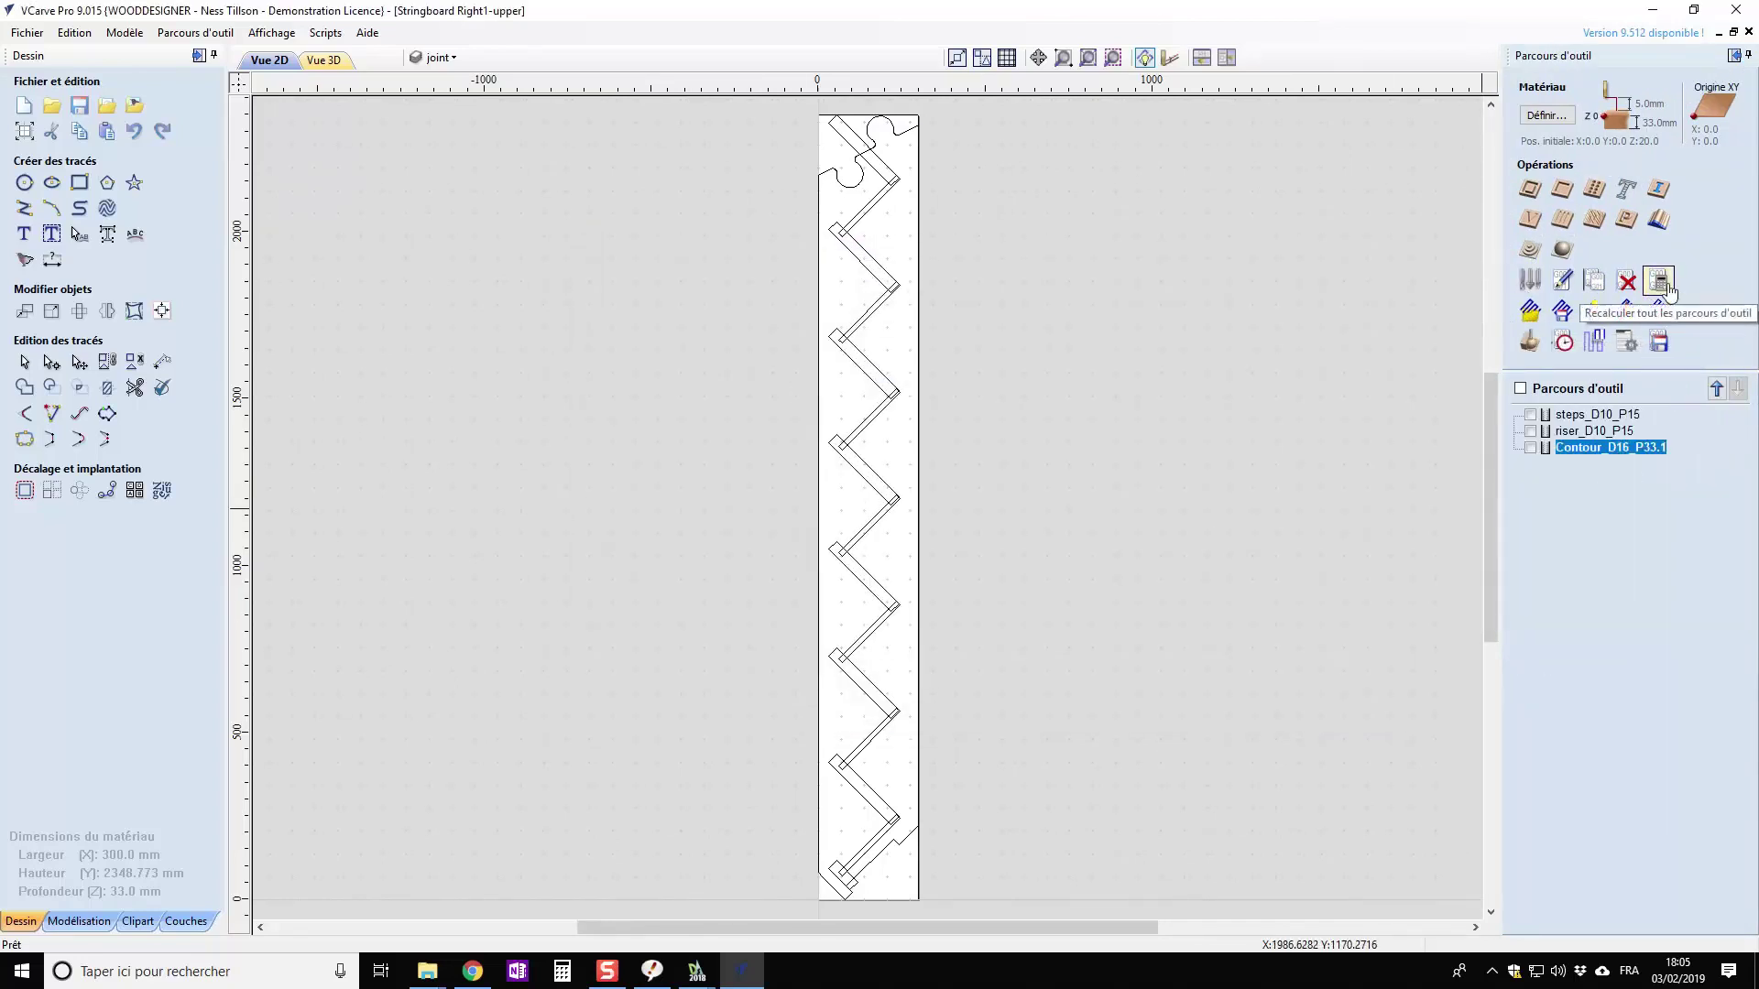
{"action": "left_click", "coordinate": [1529, 343]}
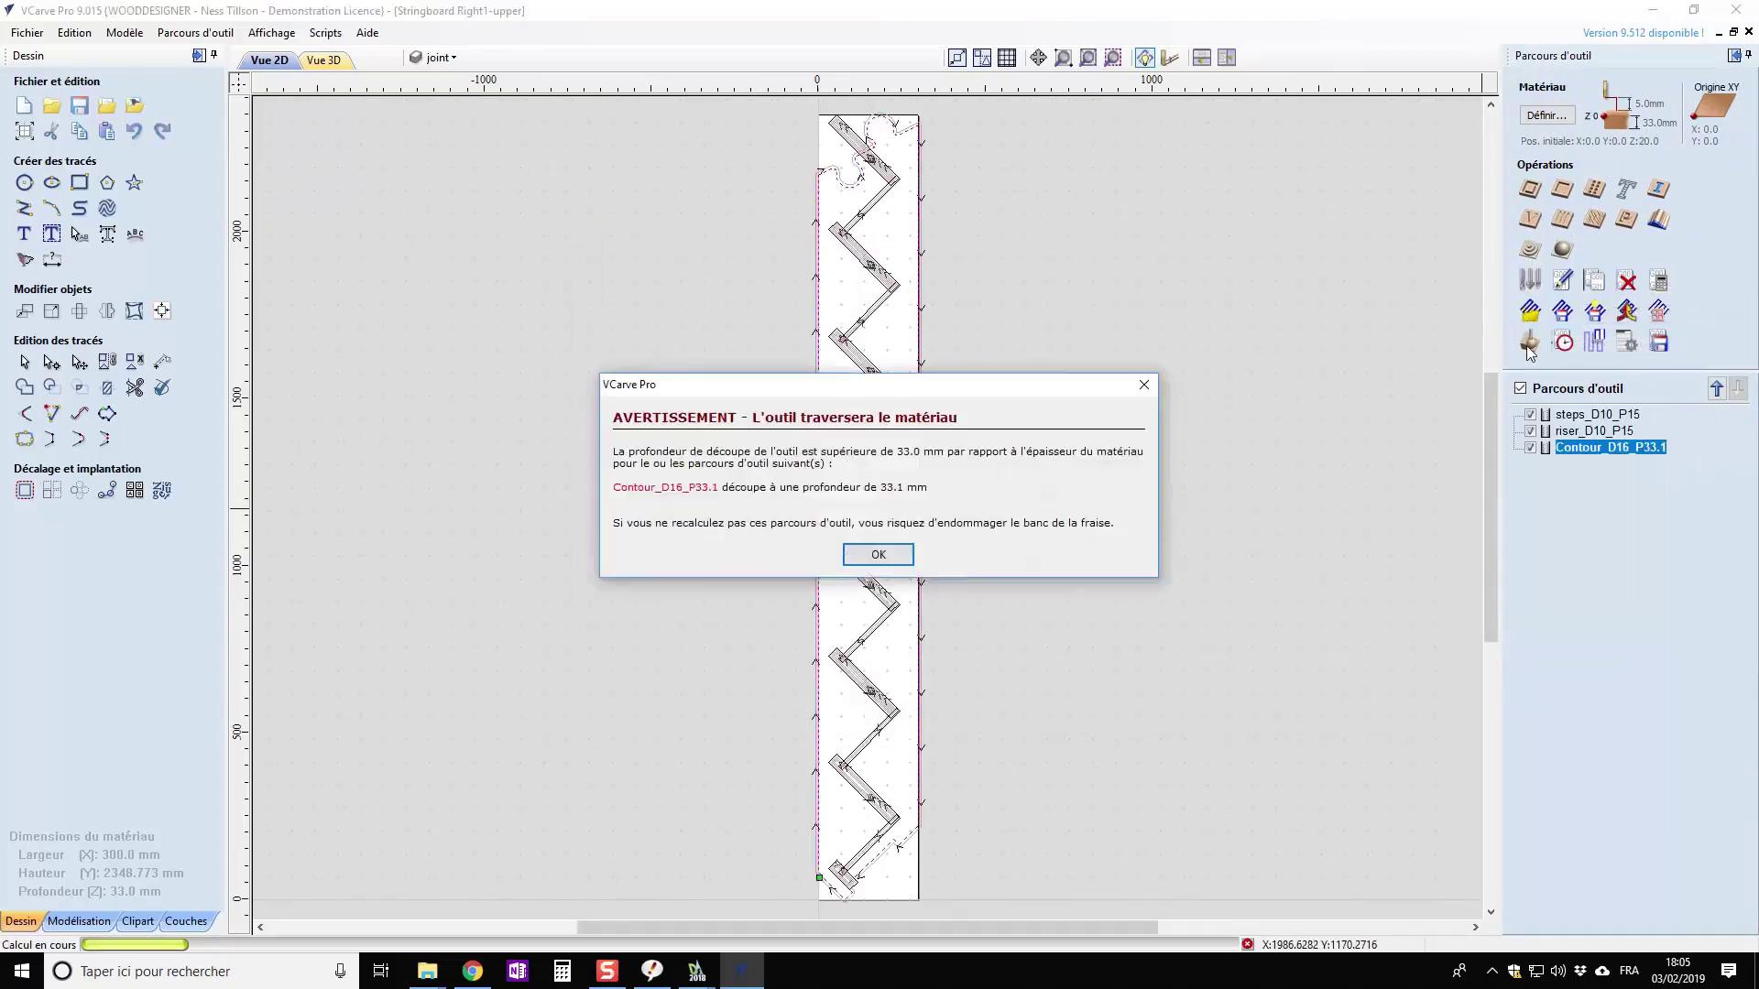
{"action": "left_click", "coordinate": [877, 554]}
{"action": "left_click", "coordinate": [879, 498]}
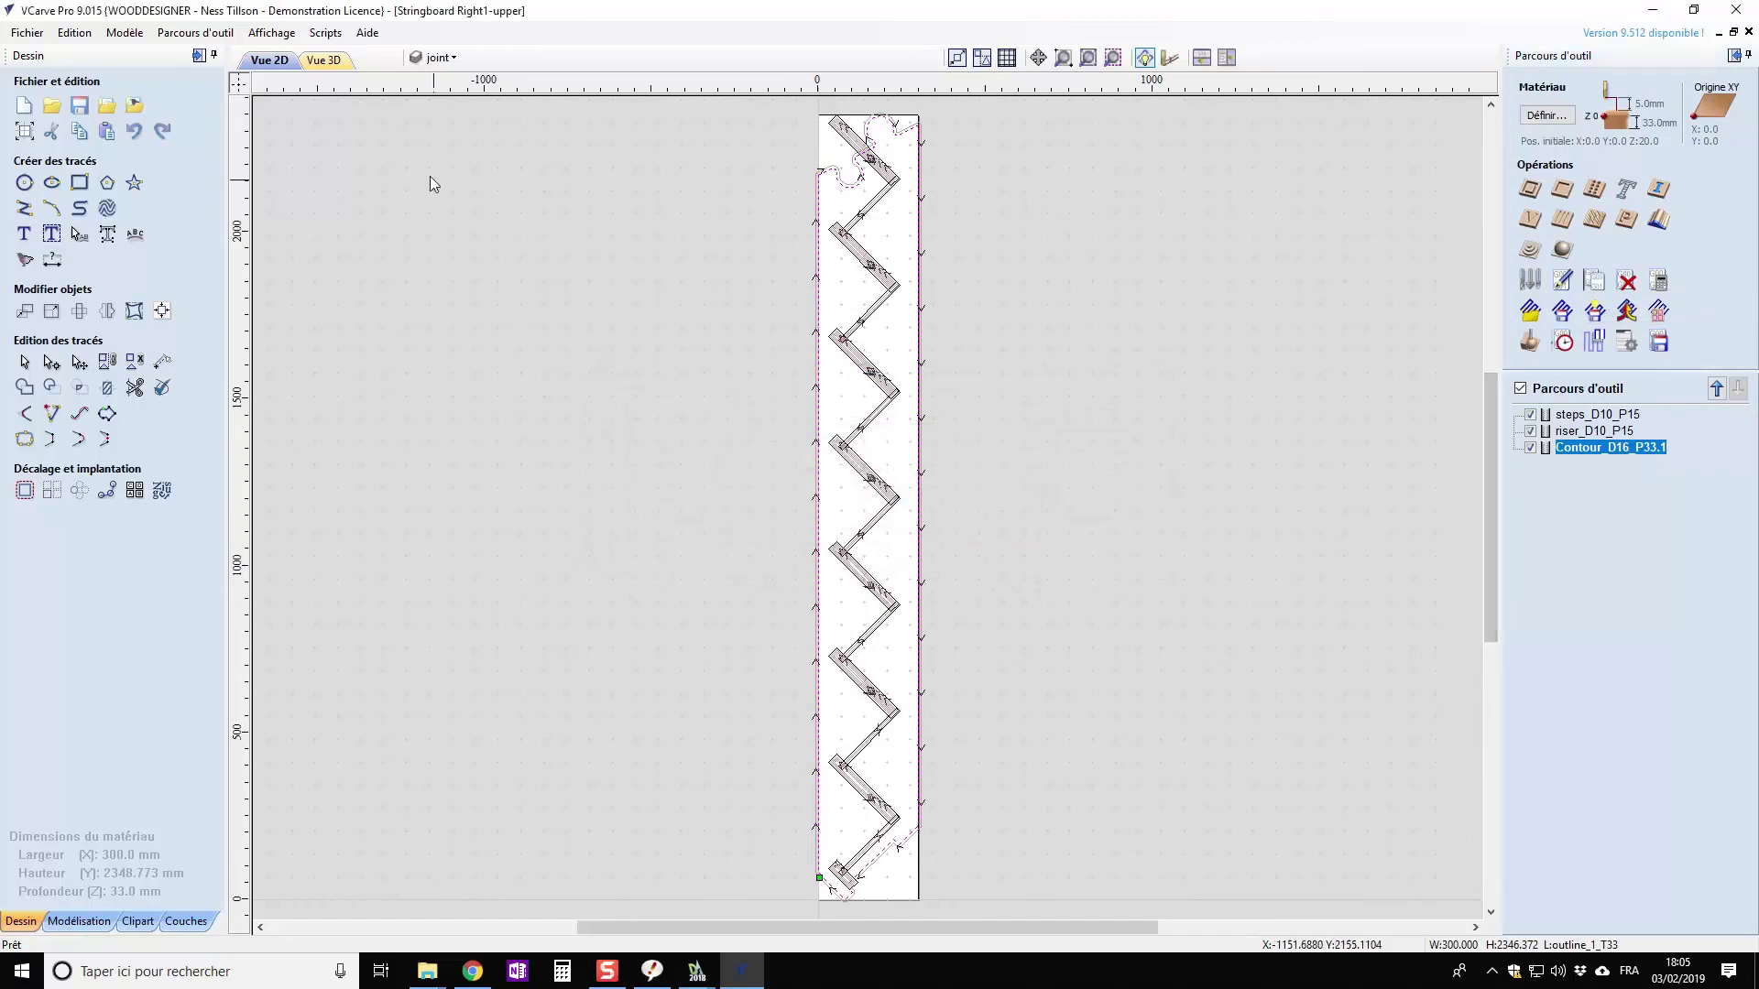
Step: Preview the machining in the 3D view with all toolpath lines hidden, simulating the steps_D10_P15 toolpath
{"action": "left_click", "coordinate": [324, 60]}
{"action": "left_click_drag", "start_coordinate": [889, 700], "coordinate": [1222, 500]}
{"action": "left_click", "coordinate": [1531, 342]}
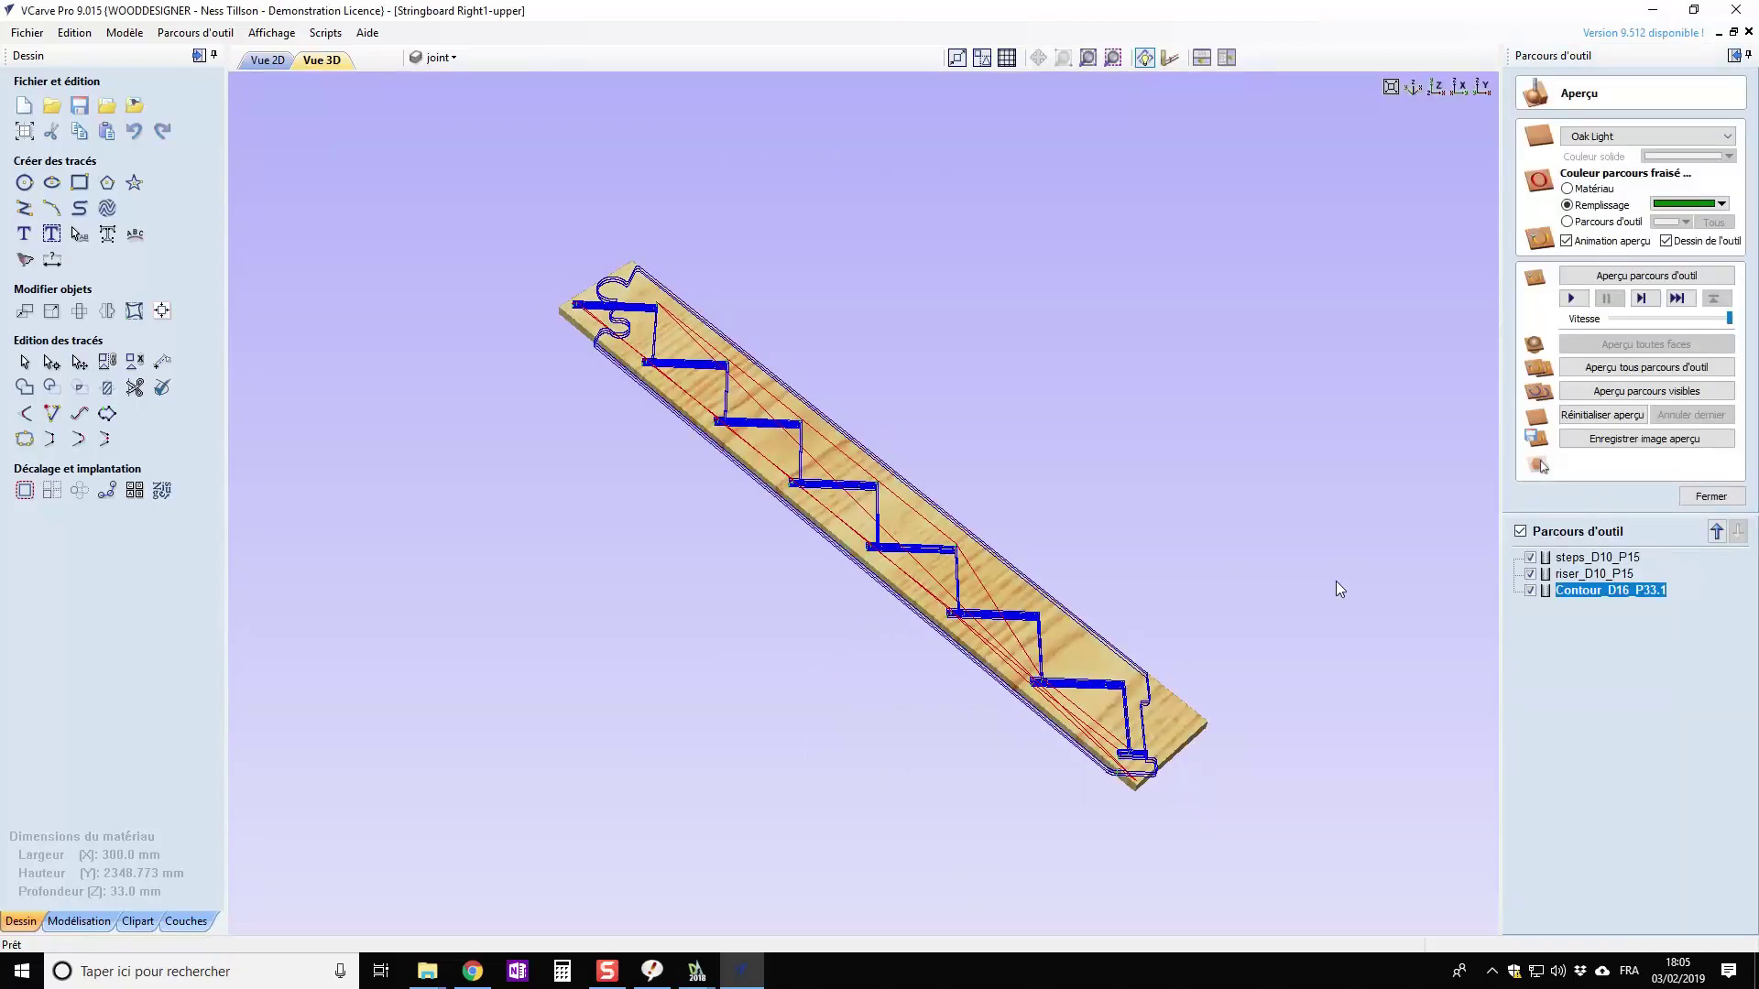
{"action": "left_click", "coordinate": [1543, 535]}
{"action": "left_click", "coordinate": [1597, 557]}
{"action": "left_click", "coordinate": [1643, 277]}
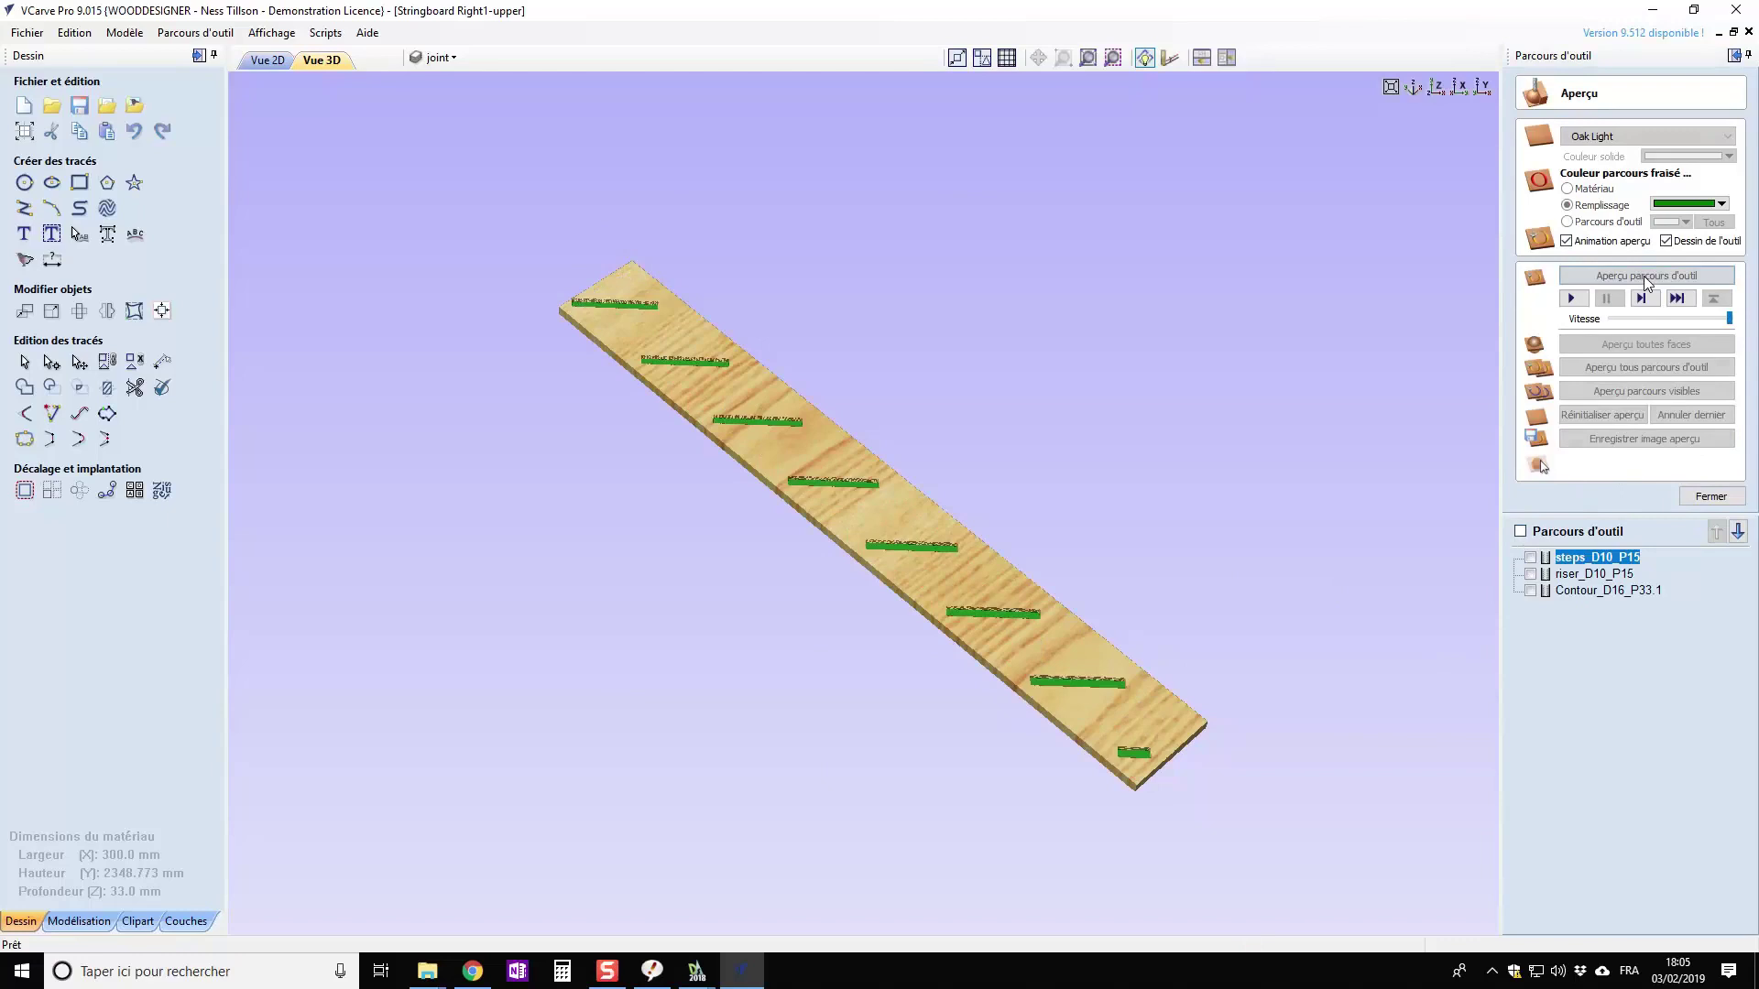
Step: Simulate the riser_D10_P15 and Contour_D16_P33.1 toolpaths at reduced preview speed, and examine the cut board from both ends
{"action": "left_click", "coordinate": [1623, 321]}
{"action": "left_click", "coordinate": [1596, 573]}
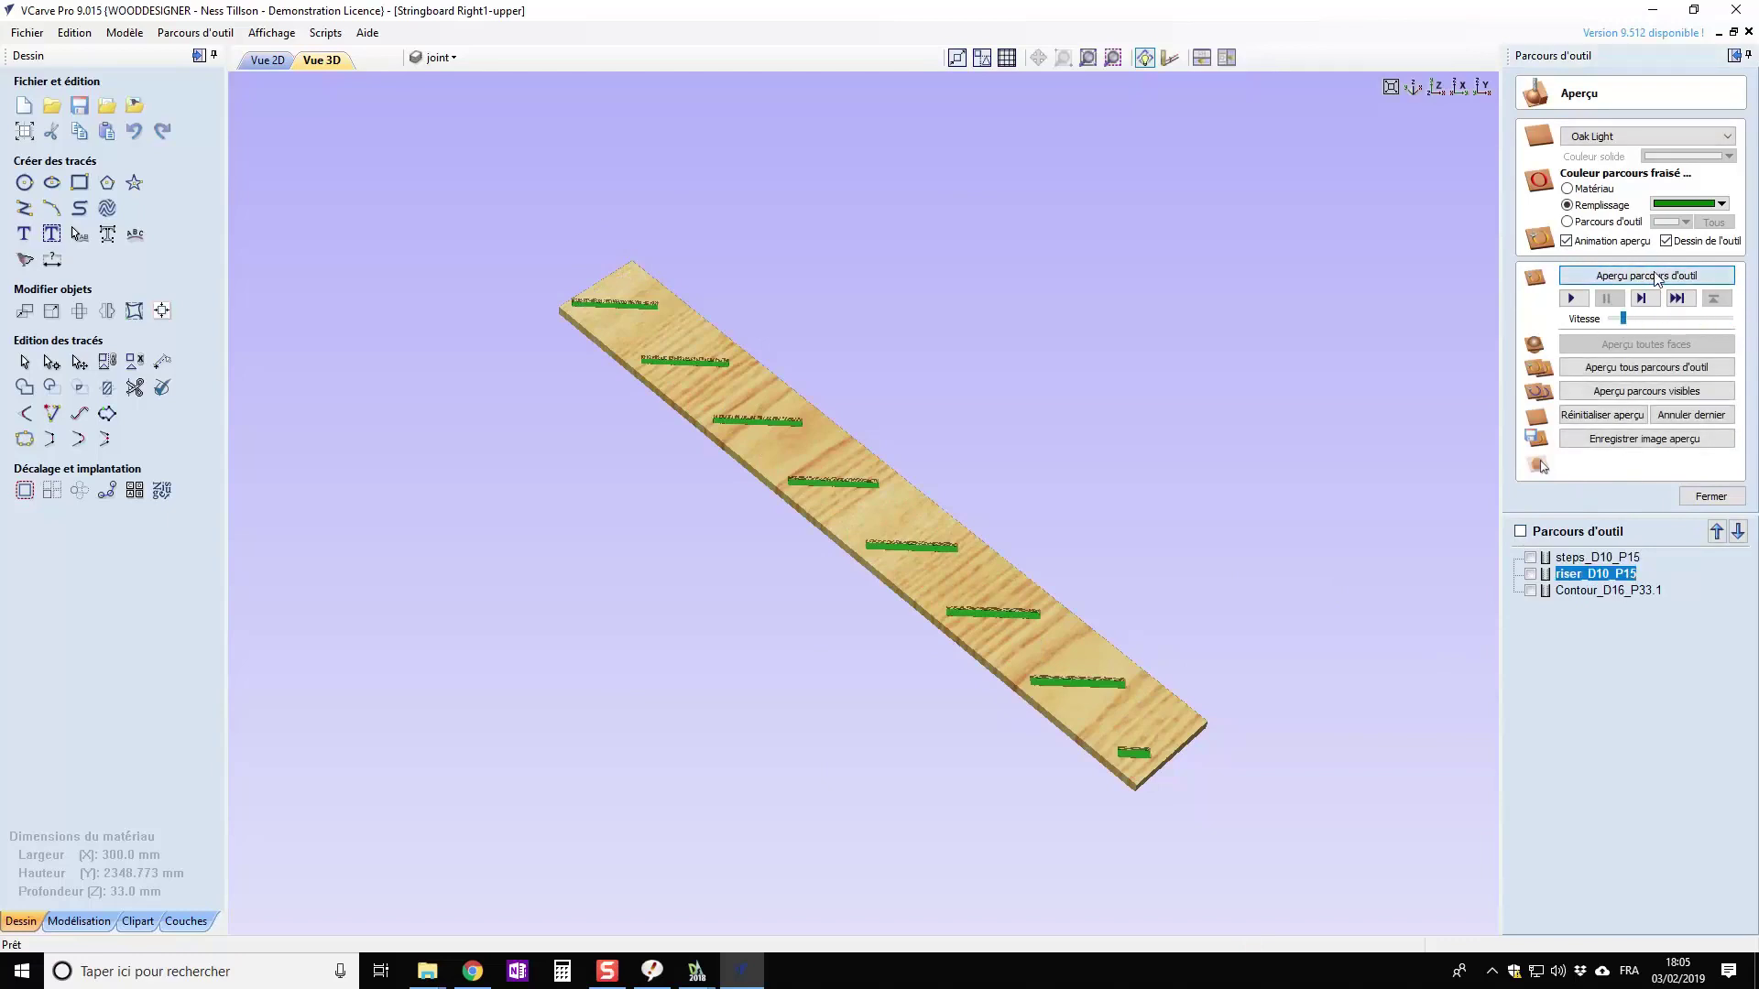
{"action": "left_click", "coordinate": [1648, 276]}
{"action": "left_click", "coordinate": [1619, 590]}
{"action": "left_click", "coordinate": [1646, 275]}
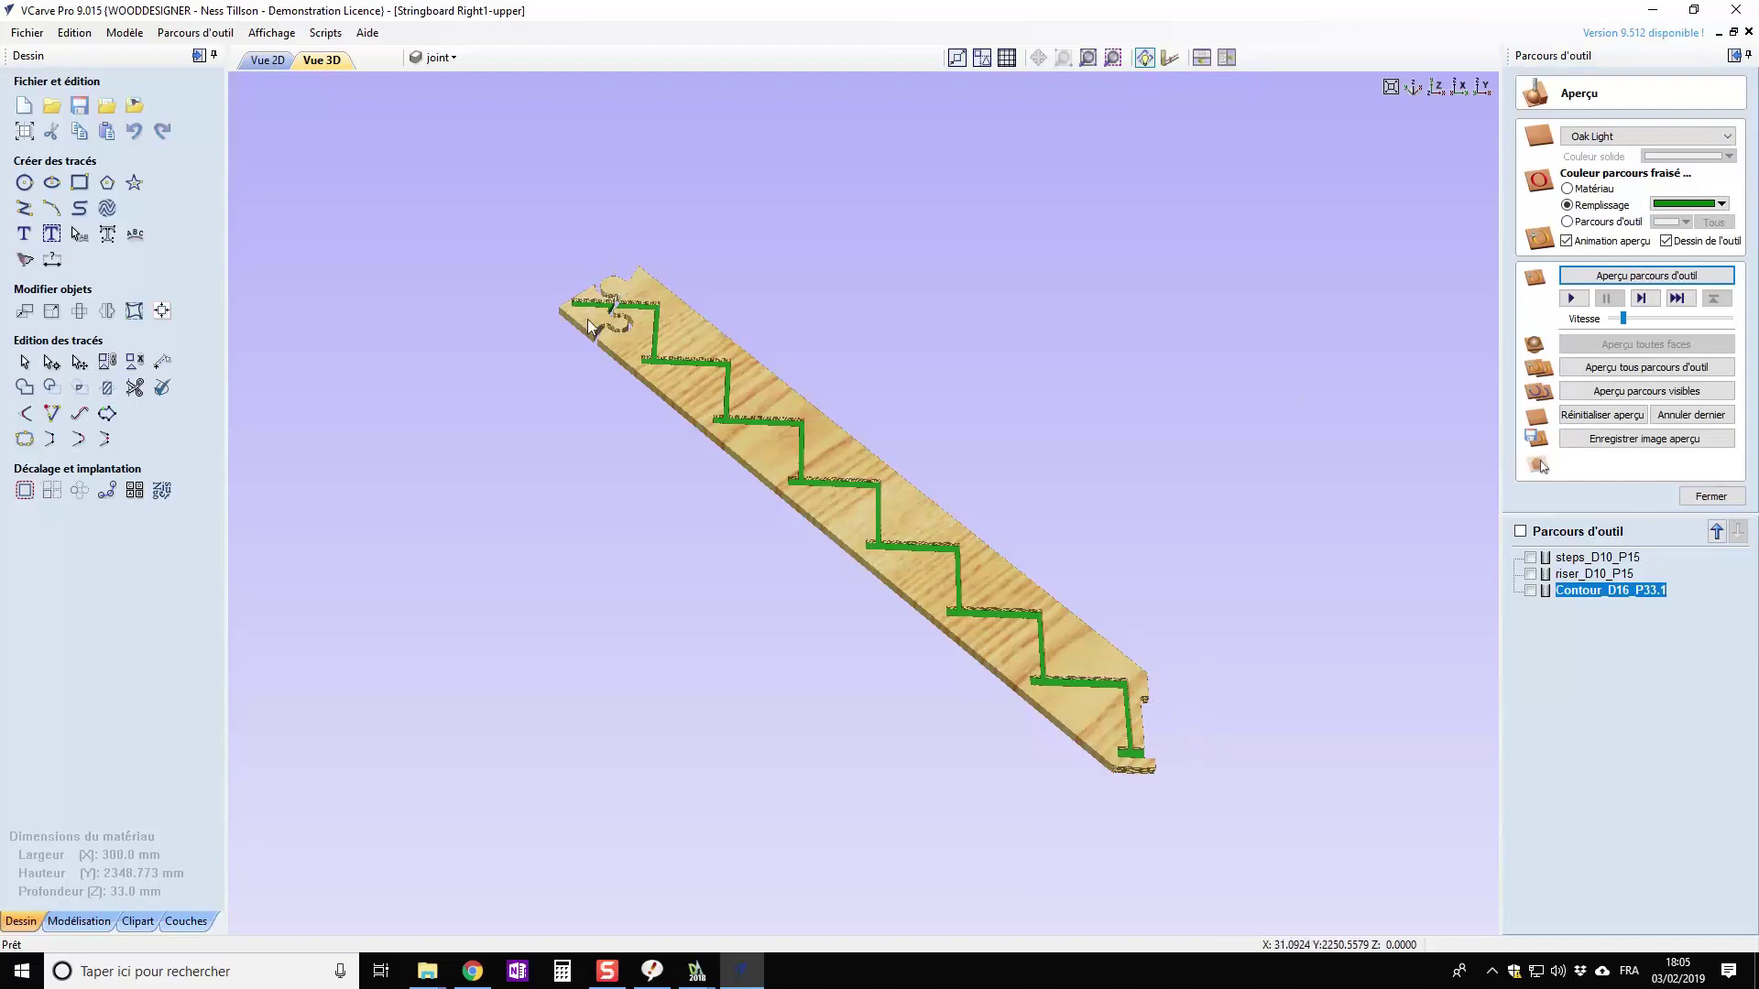
{"action": "scroll", "coordinate": [663, 326], "scroll_direction": "up", "scroll_amount": 3}
{"action": "left_click_drag", "start_coordinate": [661, 320], "coordinate": [749, 737]}
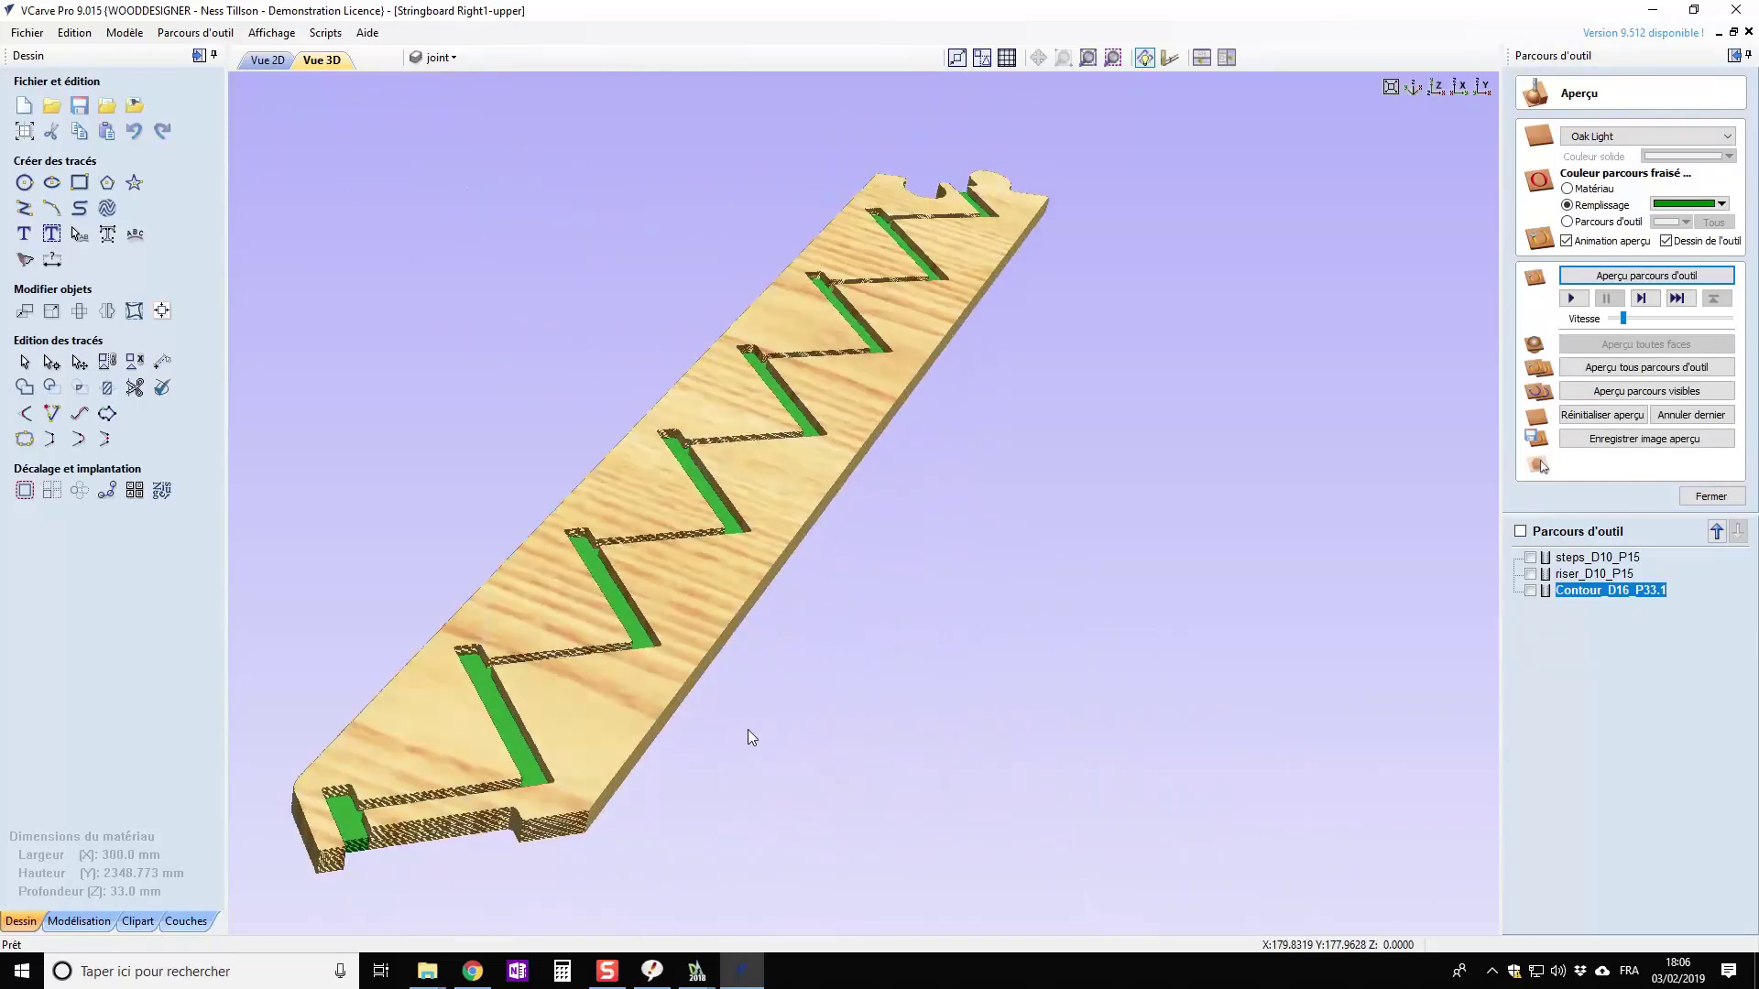
{"action": "left_click_drag", "start_coordinate": [824, 581], "coordinate": [1238, 626]}
Step: Make all three toolpaths visible again and close the machining preview
{"action": "left_click", "coordinate": [1523, 531]}
{"action": "left_click", "coordinate": [1710, 496]}
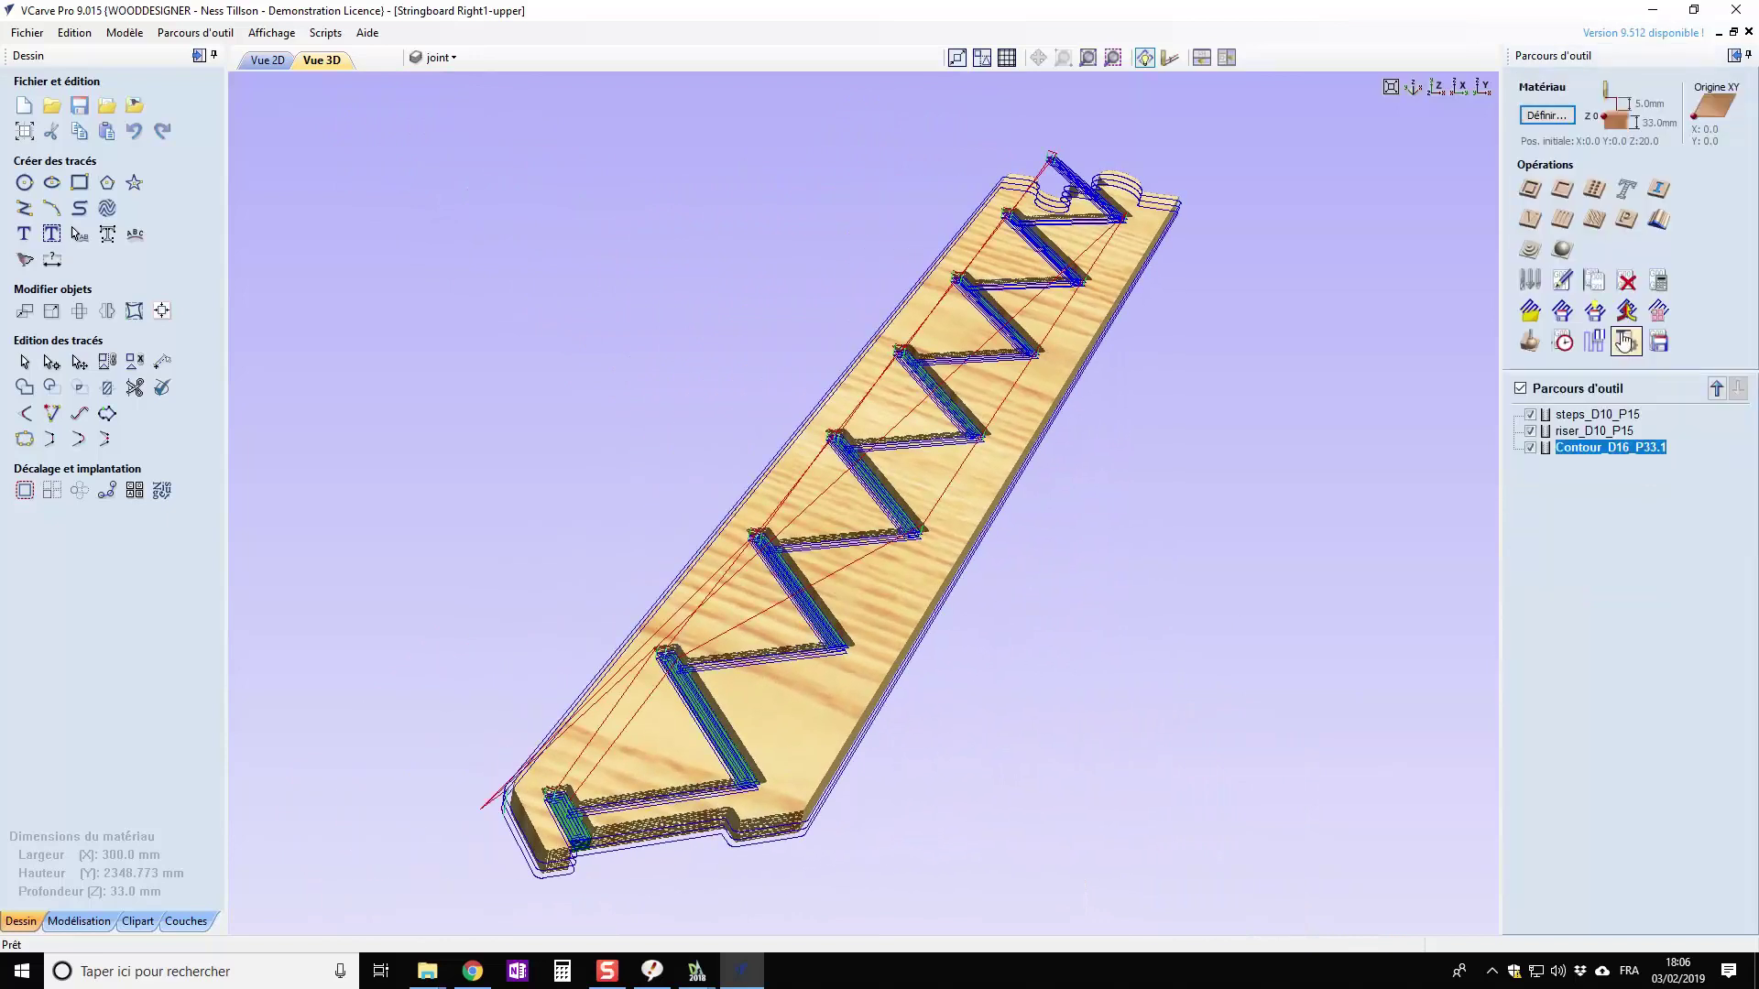
{"action": "left_click", "coordinate": [1657, 341]}
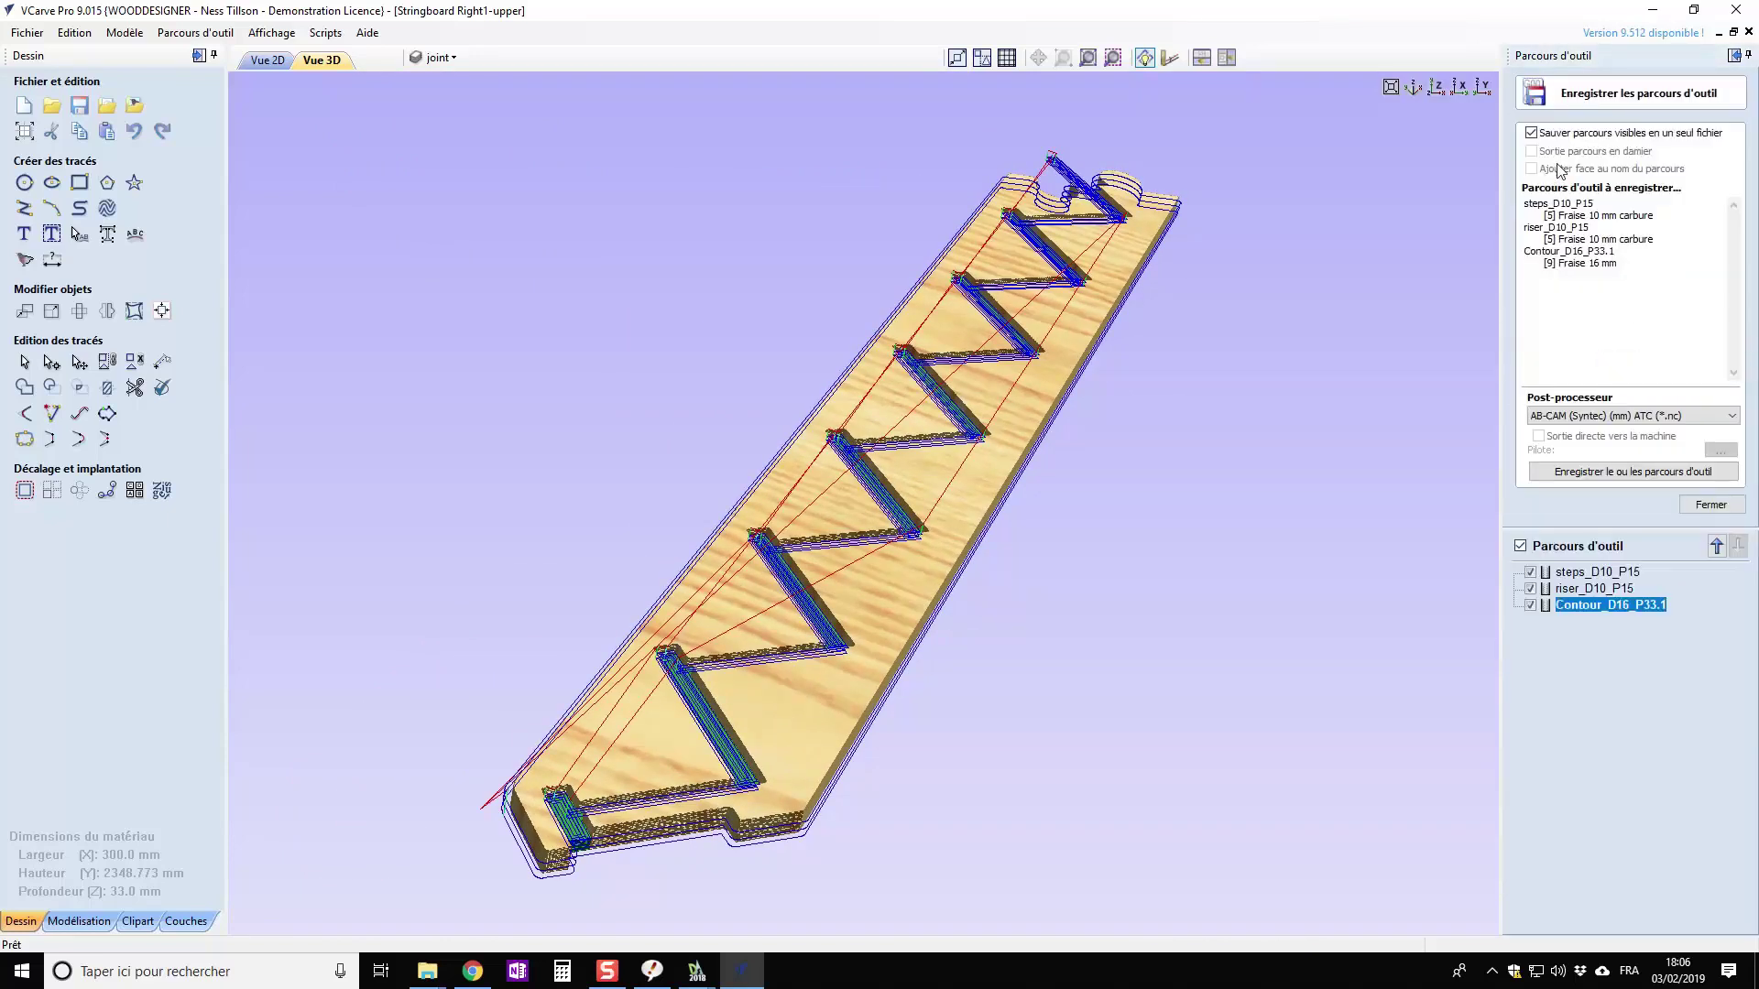
{"action": "left_click", "coordinate": [1711, 505]}
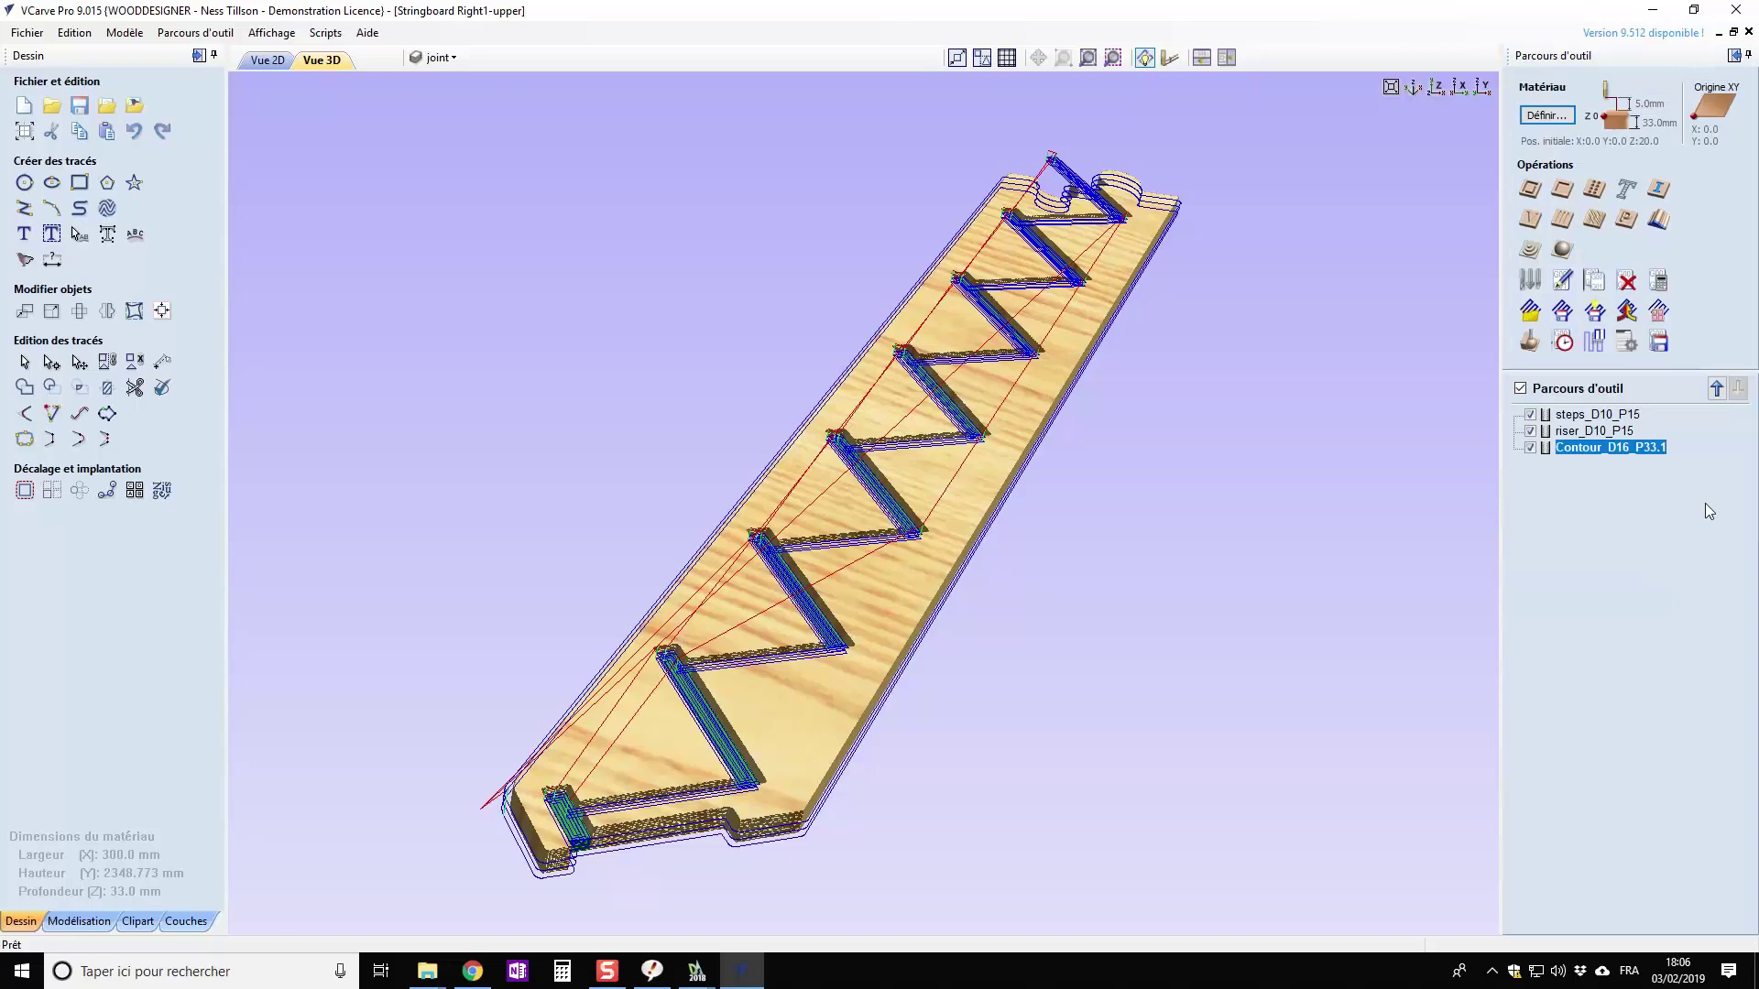
Step: Save all visible toolpaths in one file, Stringboard Right1-upper.nc, in the cnc folder of tech-buro's main stair project
{"action": "left_click", "coordinate": [1657, 341]}
{"action": "left_click", "coordinate": [1636, 471]}
{"action": "left_click", "coordinate": [921, 288]}
{"action": "double_click", "coordinate": [806, 409]}
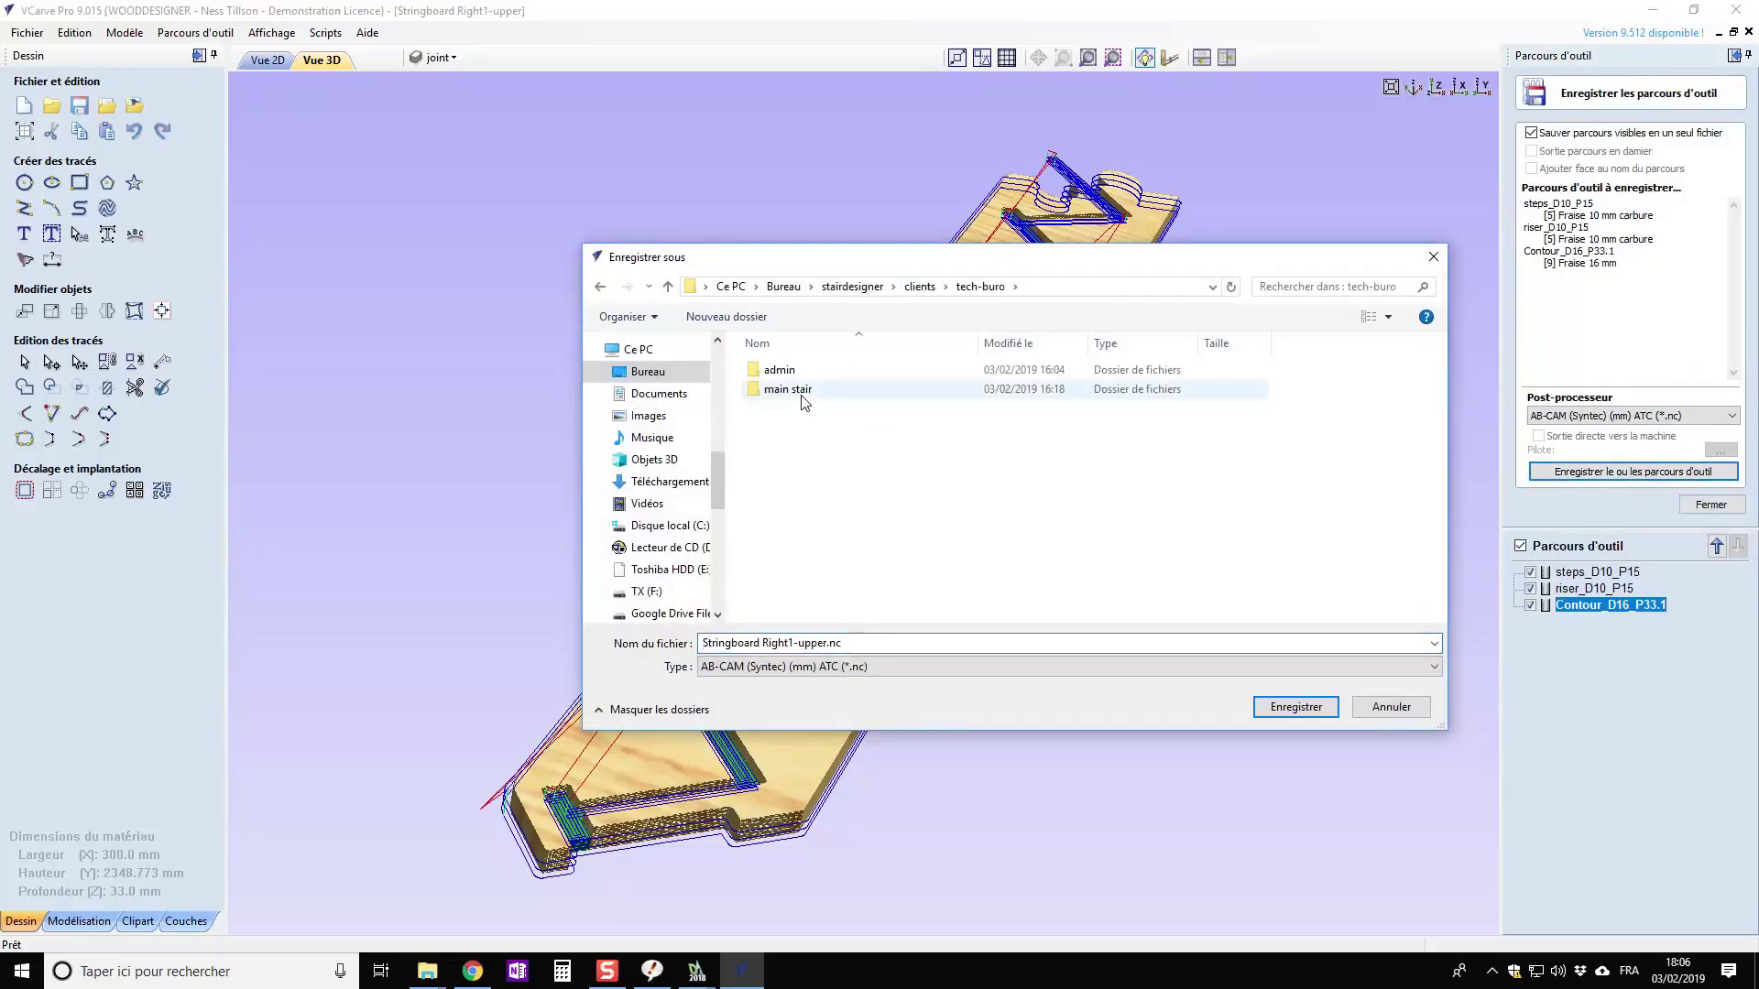
{"action": "double_click", "coordinate": [801, 393]}
{"action": "double_click", "coordinate": [794, 427]}
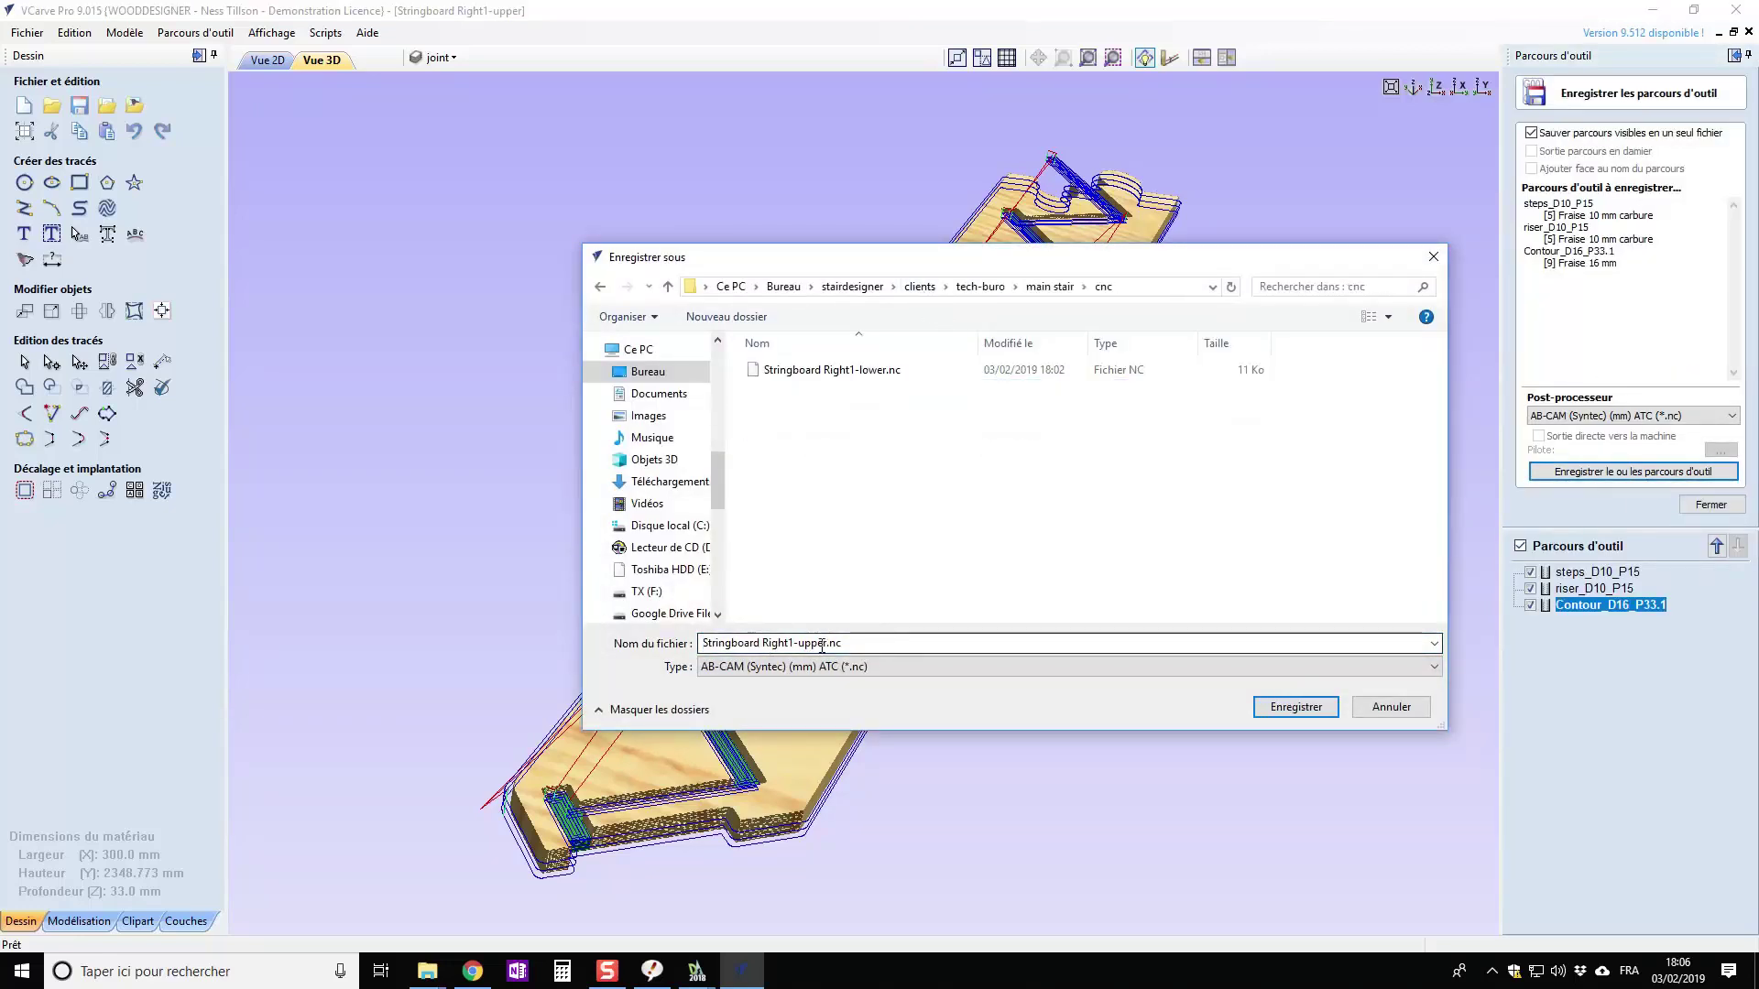